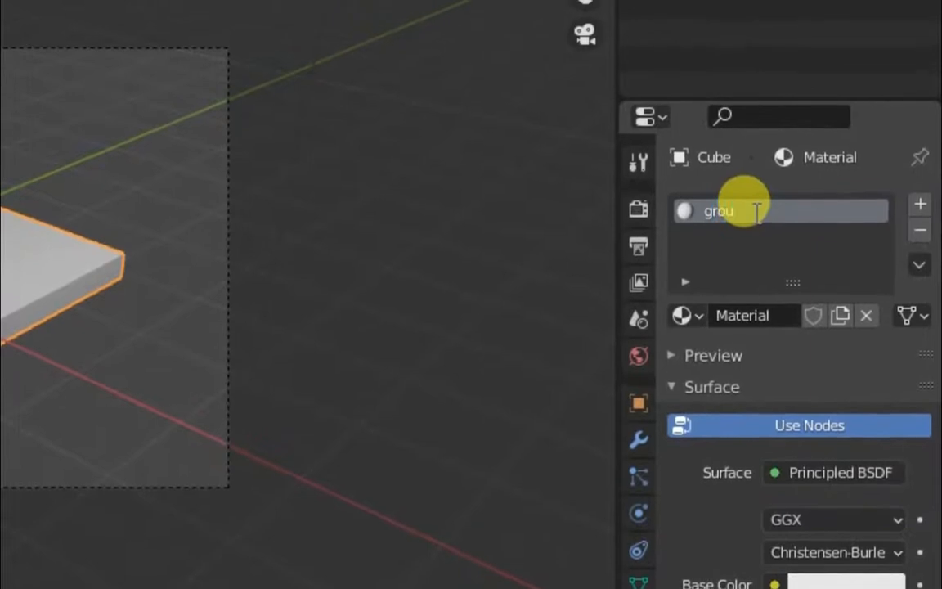
Name the cube's material "ground dan air" and switch to the Shading workspace.
key(Return)
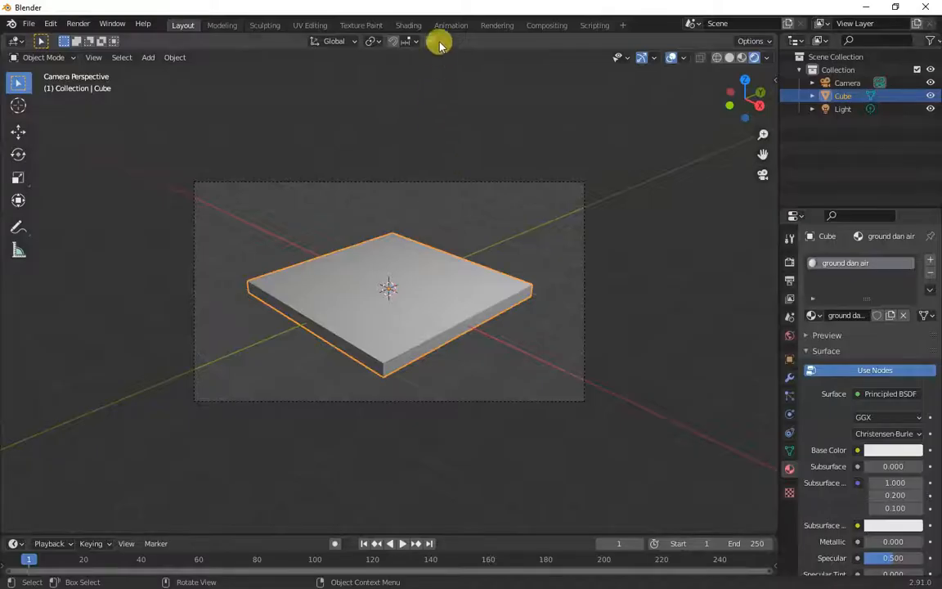
click(407, 25)
middle_drag(511, 433, 609, 487)
scroll(429, 438, up, 1)
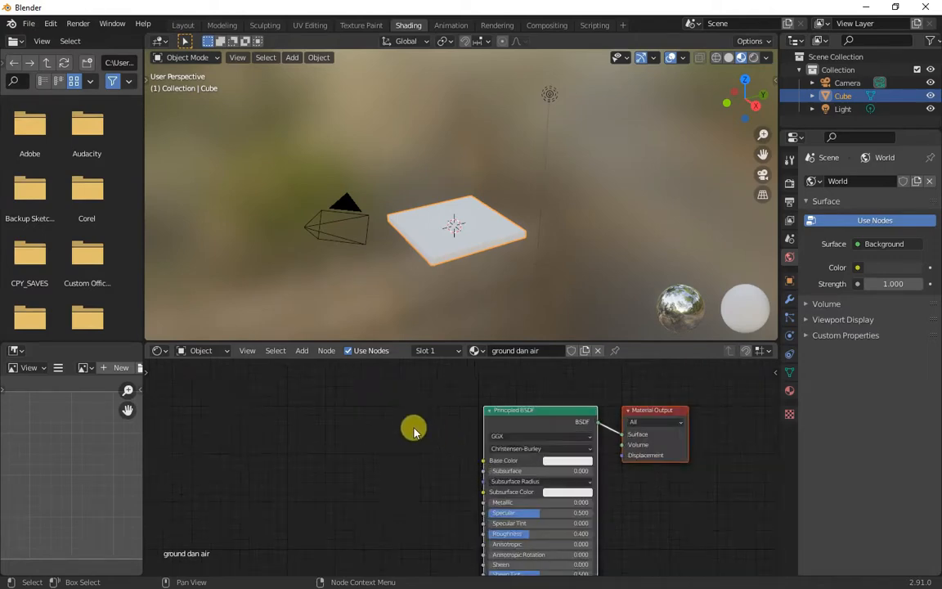
Add an Image Texture node beside the Principled BSDF in the material's node tree.
key(shift+a)
mouse_move(318, 442)
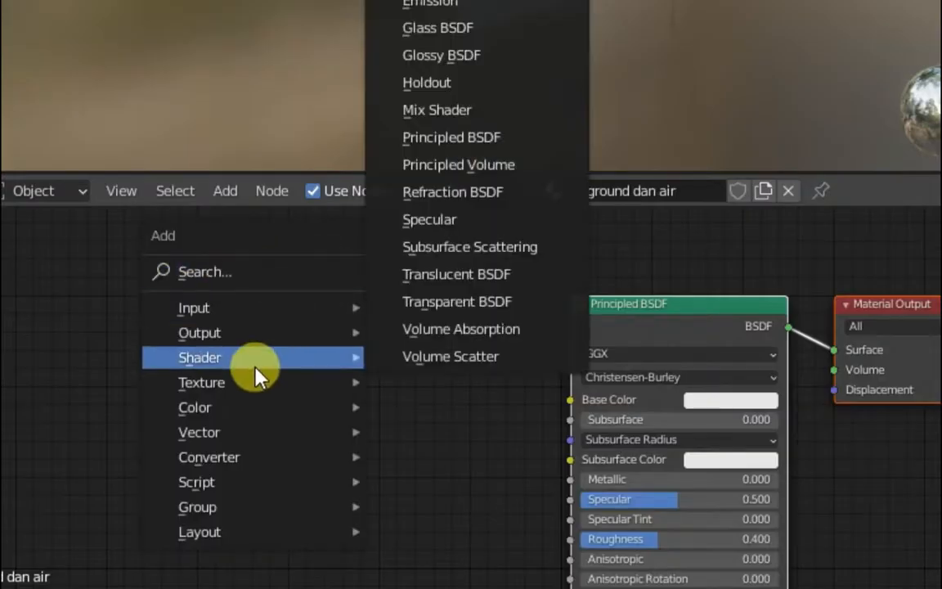
mouse_move(298, 384)
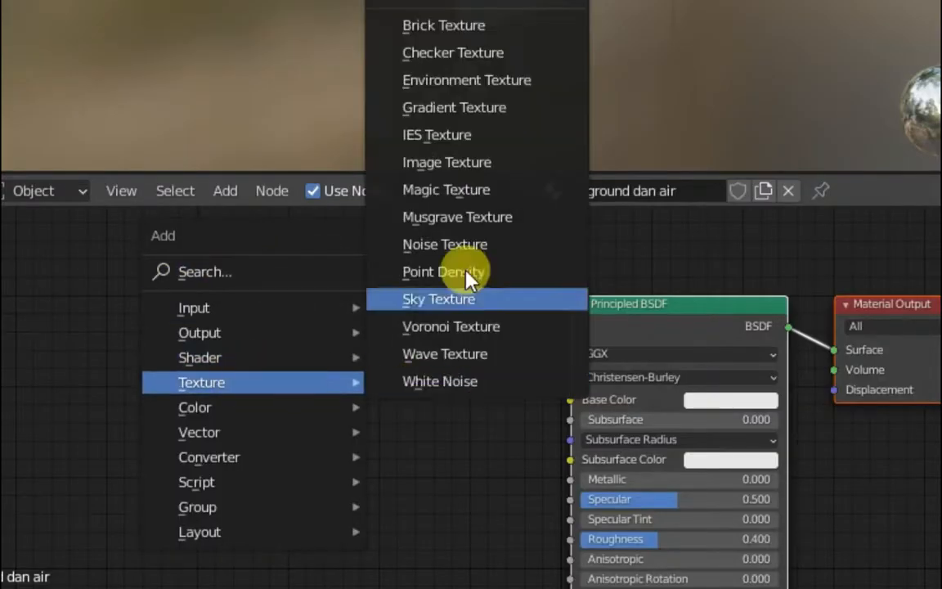
click(478, 166)
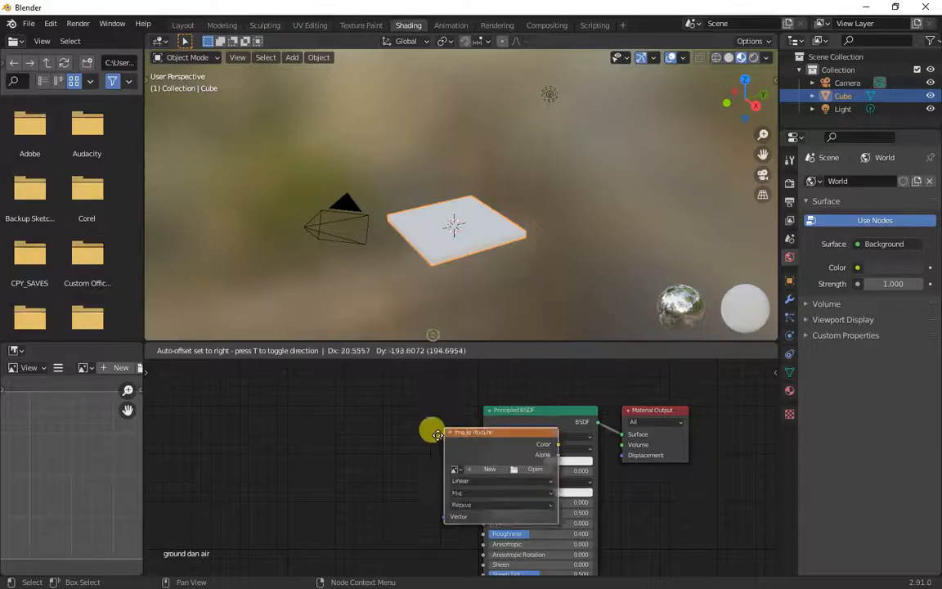
click(290, 411)
Load ground_8217.jpg from the TEXTURES folder on drive E: into the Image Texture node and connect its Color to Base Color.
click(347, 443)
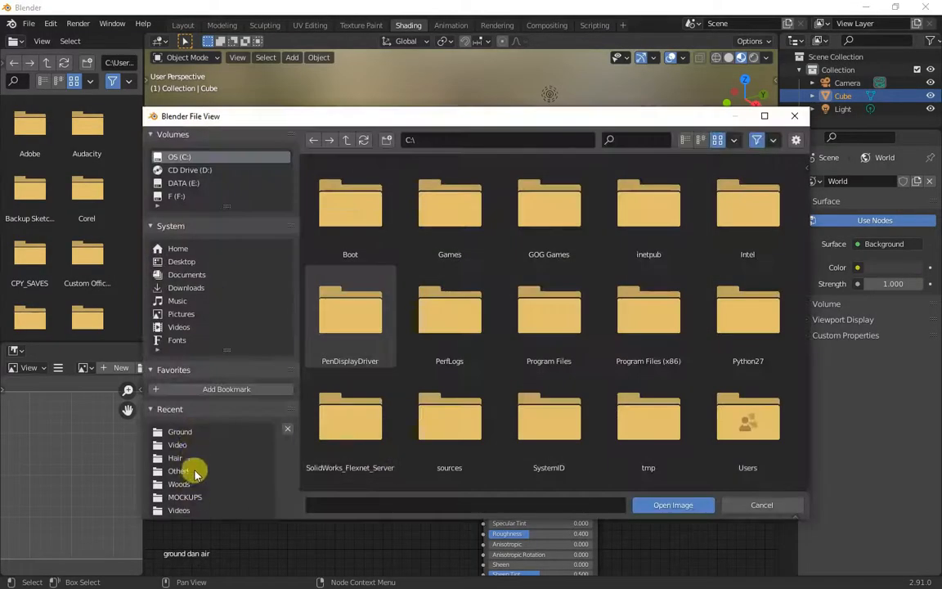
click(184, 183)
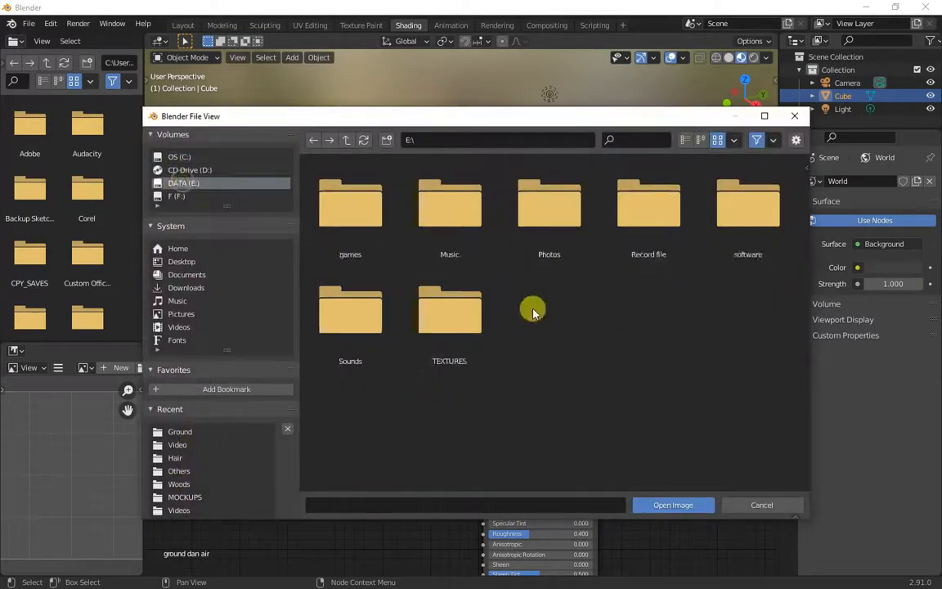
double_click(450, 314)
double_click(549, 317)
double_click(649, 319)
drag(403, 423, 484, 460)
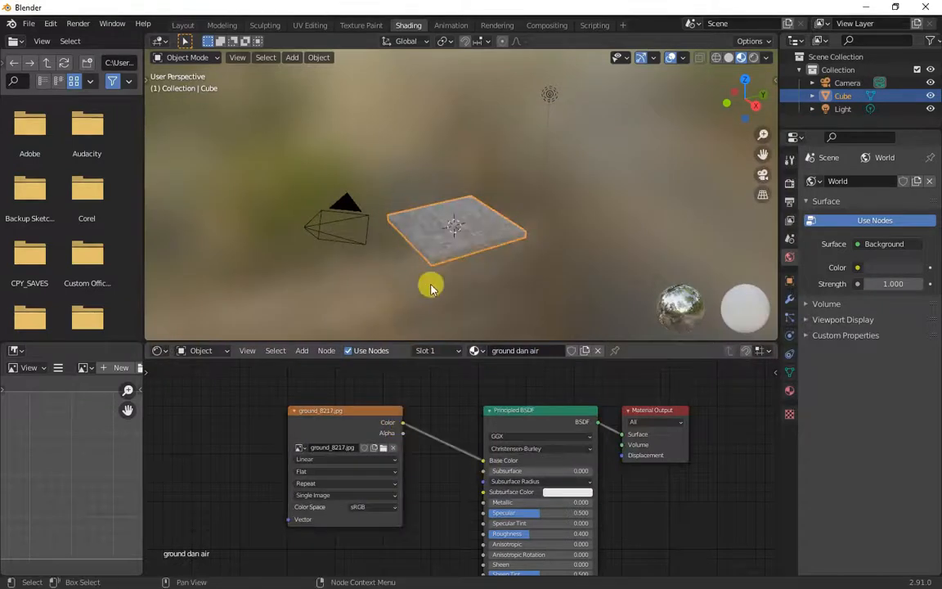
Enter Edit Mode on the slab and select its top face in face selection mode.
scroll(431, 288, up, 5)
middle_drag(442, 278, 471, 206)
key(Tab)
key(3)
click(472, 209)
Change the image editor to the UV Editor and widen it to show the whole ground texture.
click(23, 352)
click(41, 417)
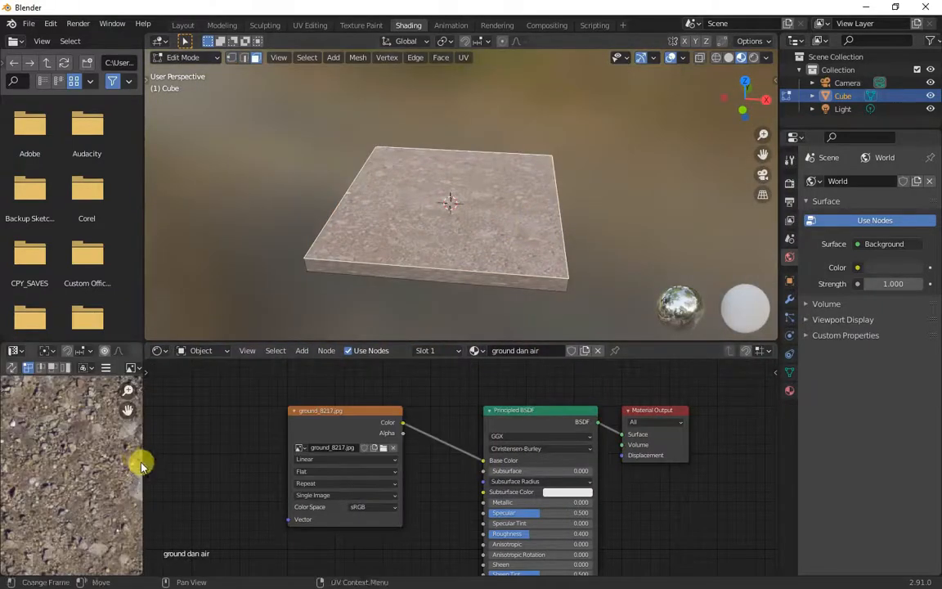
drag(144, 467, 277, 467)
scroll(177, 457, down, 8)
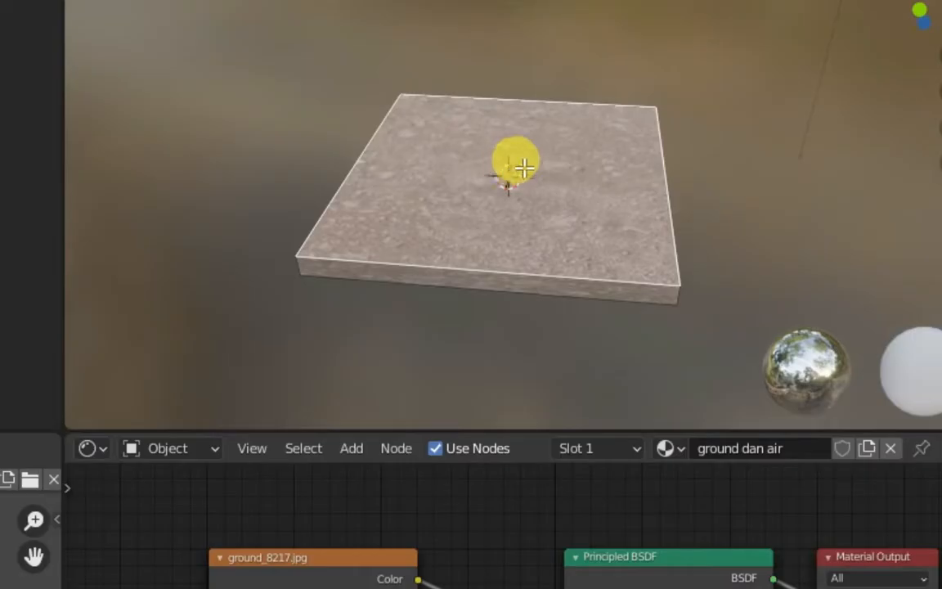
Unwrap the slab's top face and return to Object Mode.
key(u)
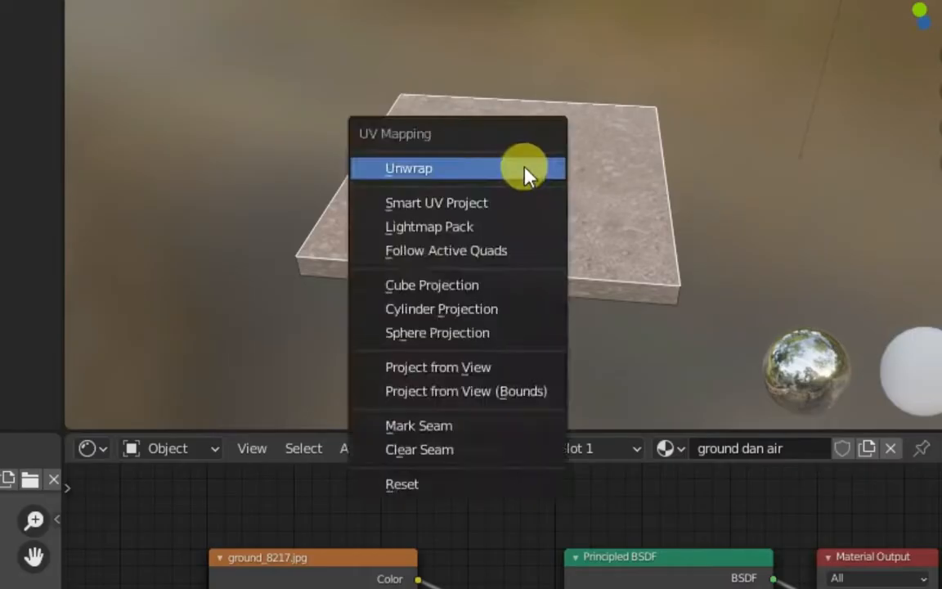
click(526, 175)
key(Tab)
scroll(416, 197, up, 5)
middle_drag(416, 198, 474, 205)
scroll(484, 487, down, 1)
Add a Noise Texture node below the ground image texture node.
middle_drag(485, 487, 561, 493)
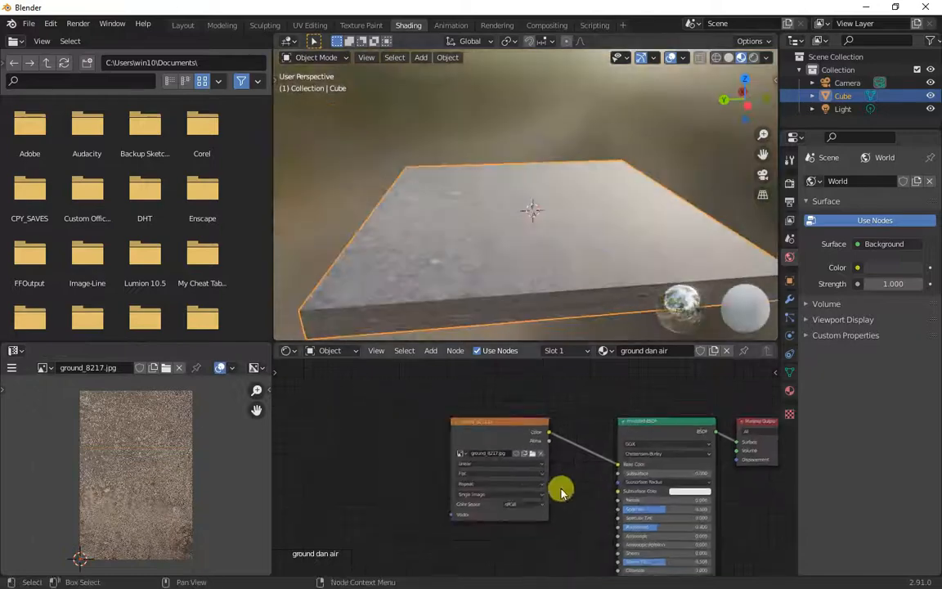
scroll(561, 492, down, 4)
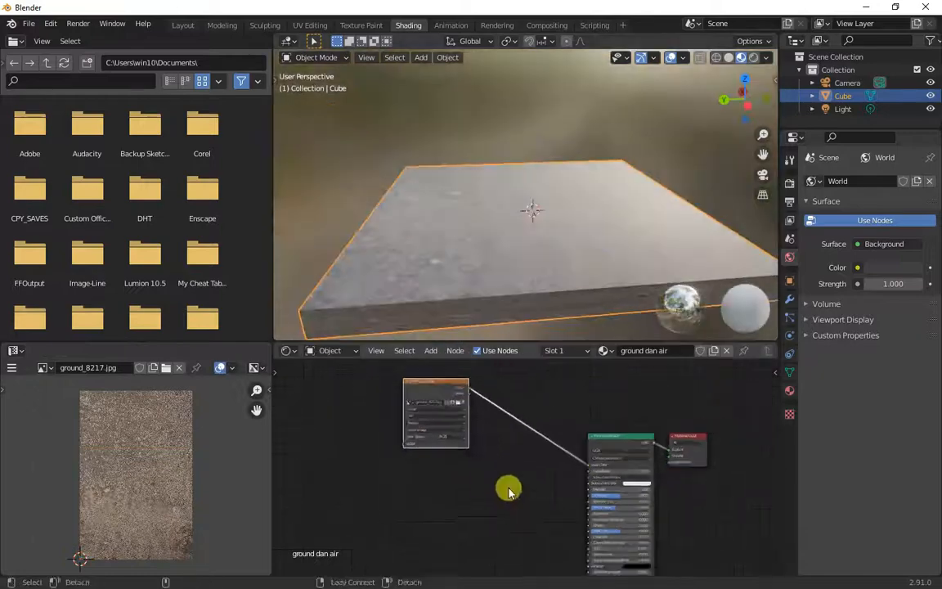
key(alt+a)
key(shift+a)
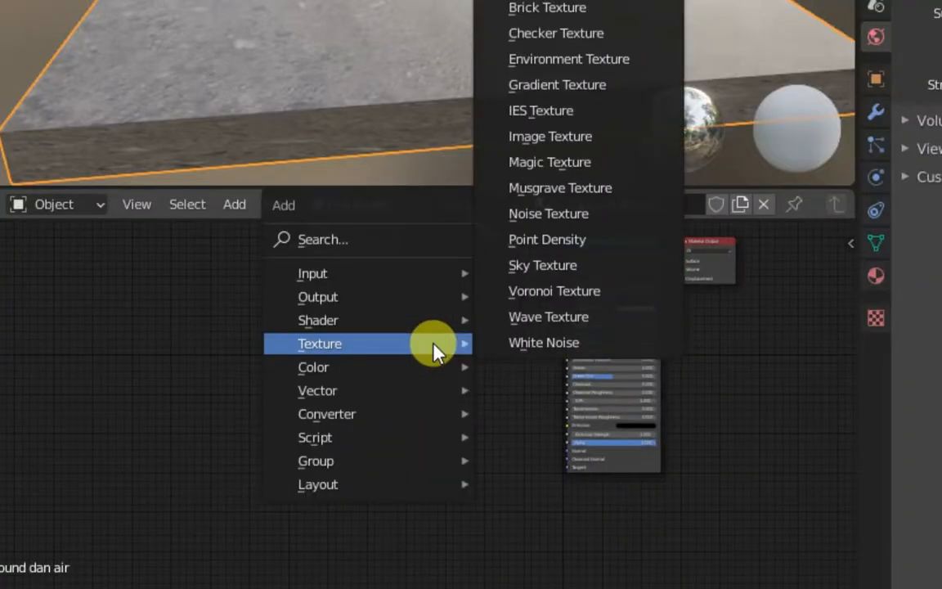
click(335, 240)
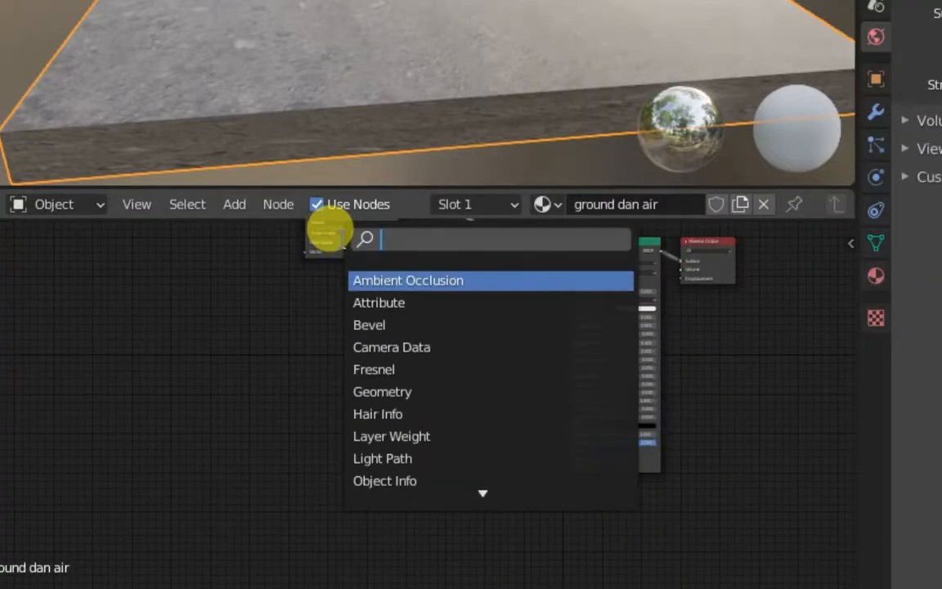
click(425, 276)
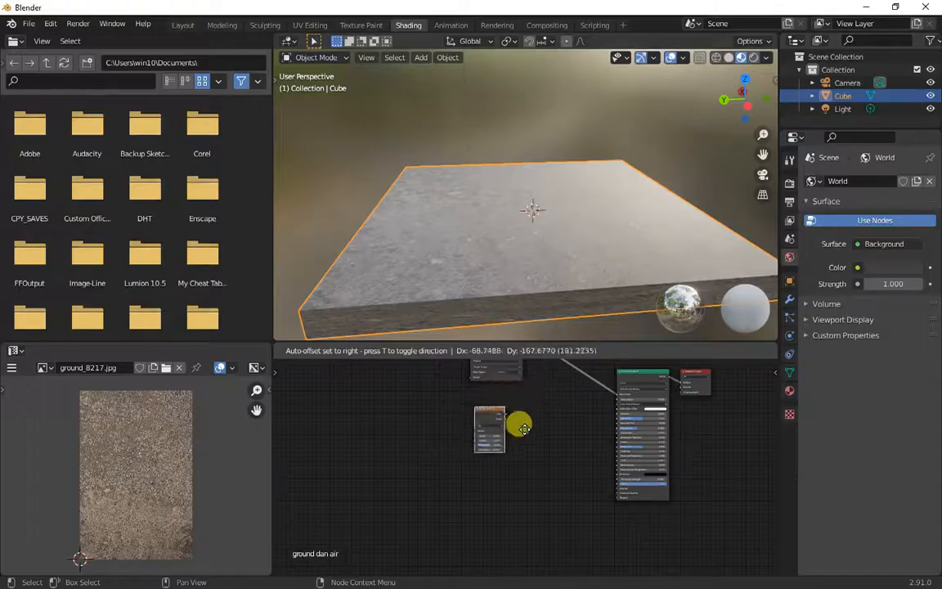
click(411, 351)
Add a Bump node between the Noise Texture and the Principled BSDF.
scroll(491, 351, up, 1)
middle_drag(556, 355, 313, 359)
scroll(433, 426, up, 2)
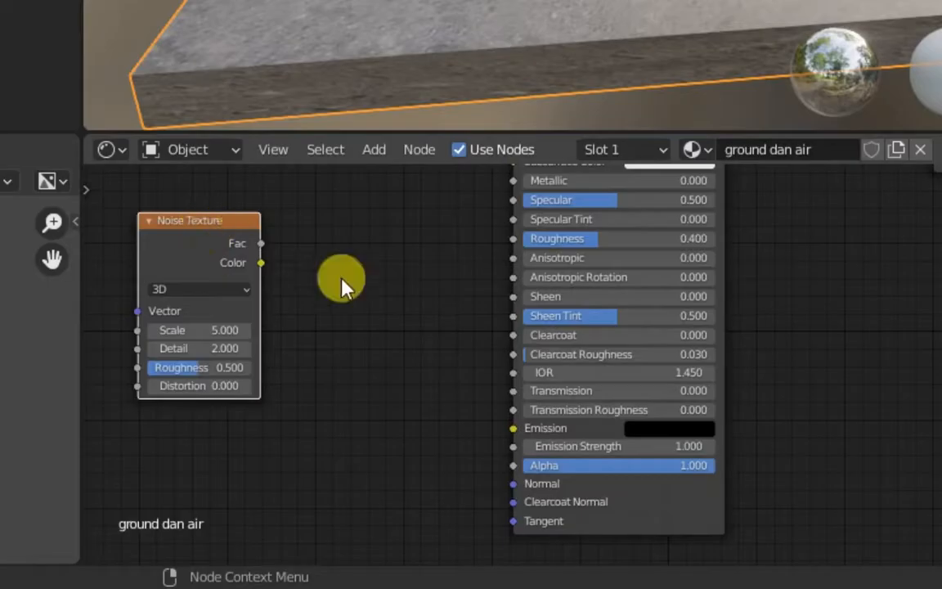
key(shift+a)
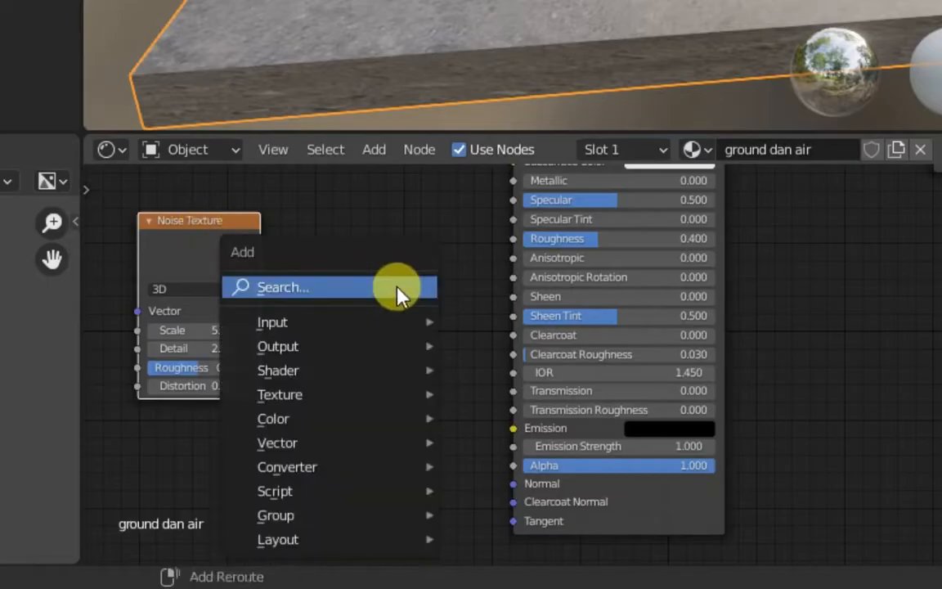
click(393, 283)
text(bump)
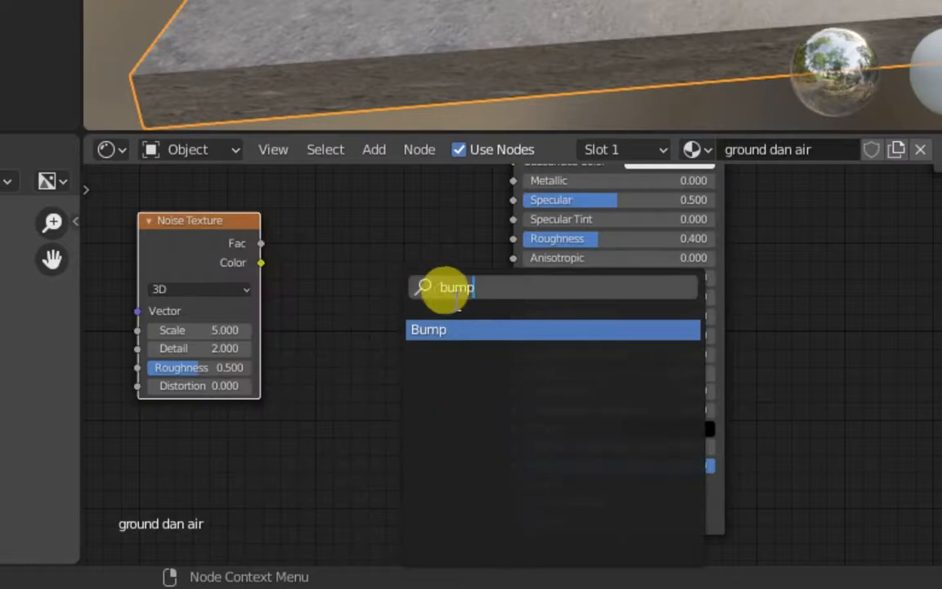
click(446, 329)
click(405, 344)
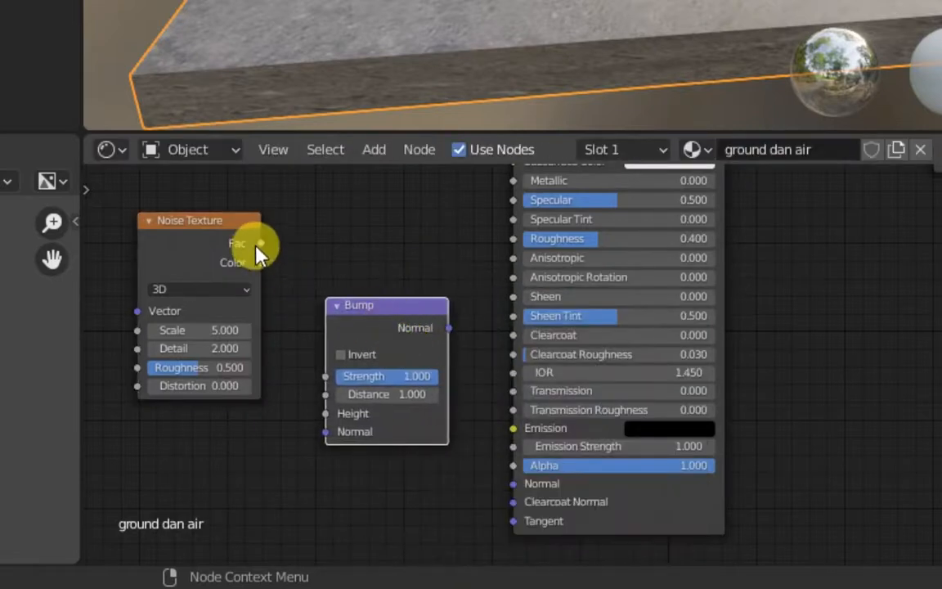
Connect the Noise Texture's Fac to the Bump's Height, and the Bump's Normal to the Principled BSDF's Normal.
drag(260, 244, 327, 413)
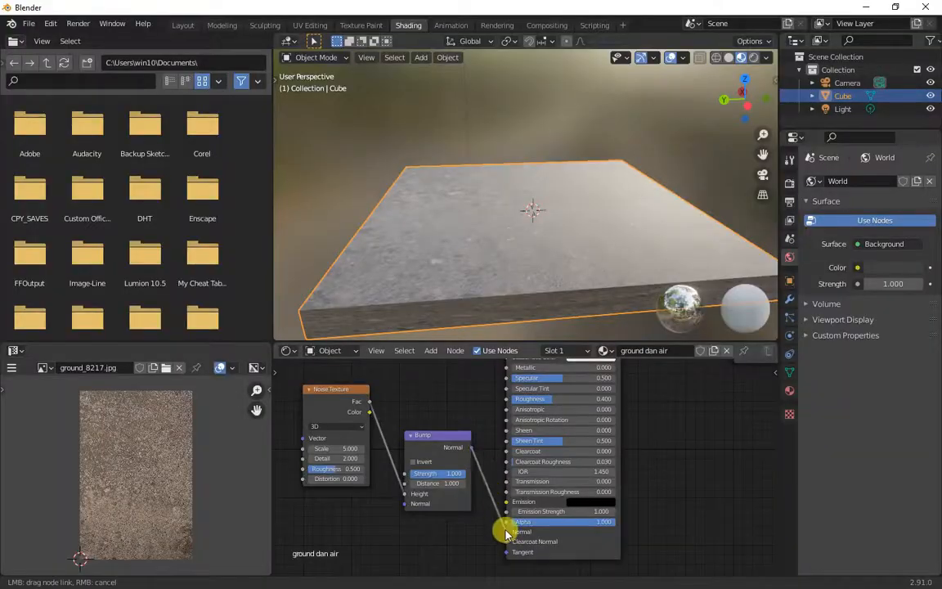
drag(506, 534, 505, 533)
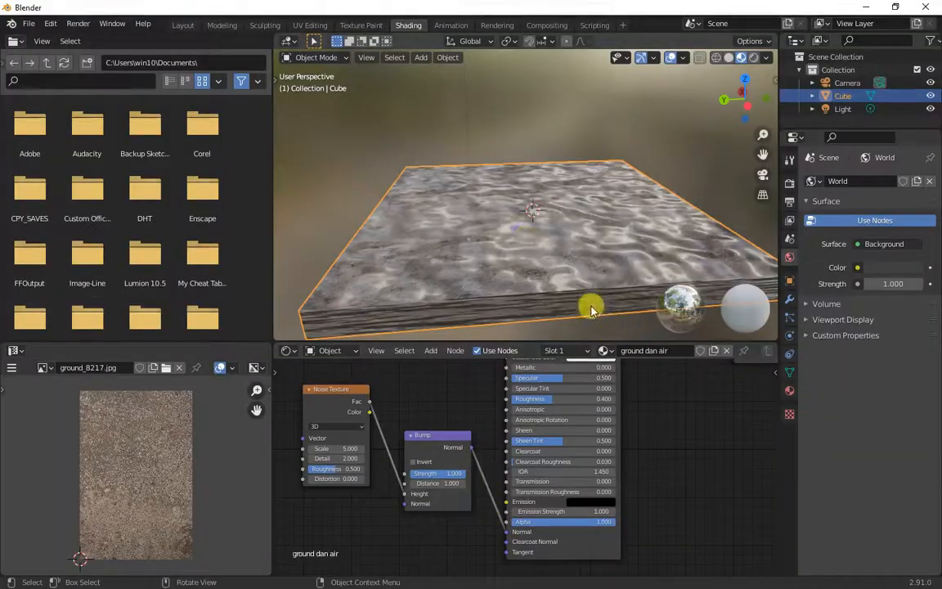
scroll(585, 298, up, 3)
middle_drag(564, 274, 512, 212)
scroll(513, 213, down, 3)
scroll(513, 213, down, 2)
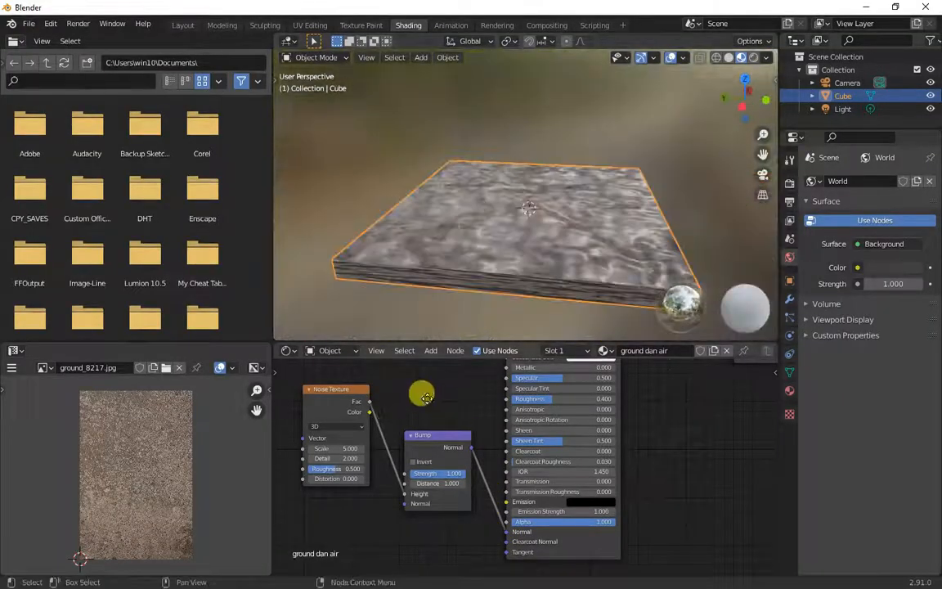
Find the Node Wrangler add-on in the preferences by searching for "node", make sure it is enabled, and close the preferences.
middle_drag(338, 403, 503, 426)
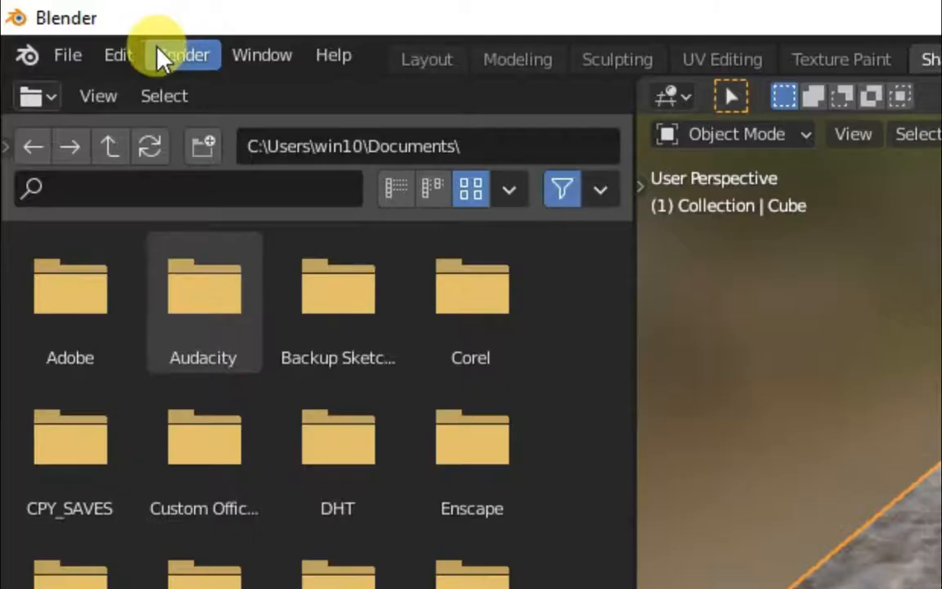
click(51, 23)
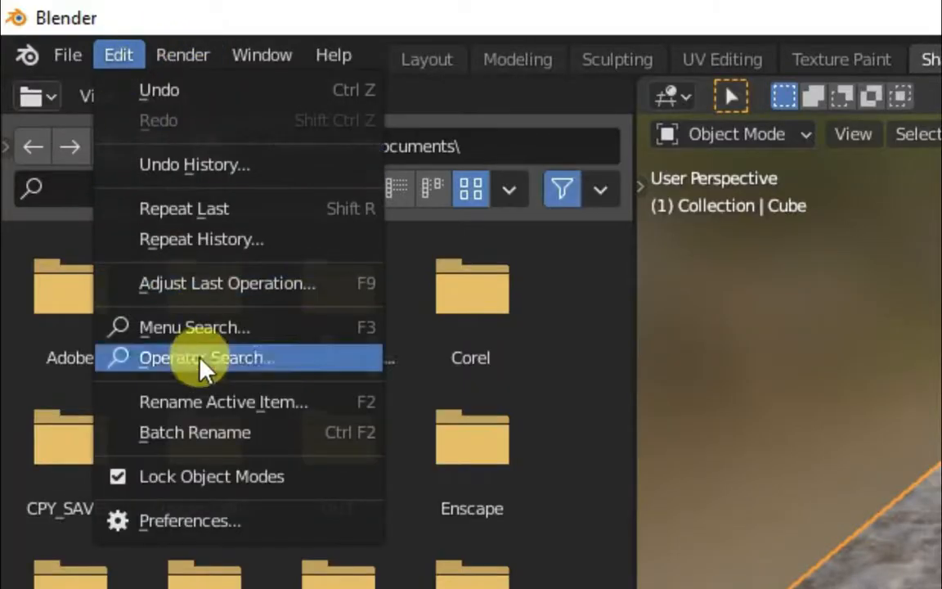
click(237, 519)
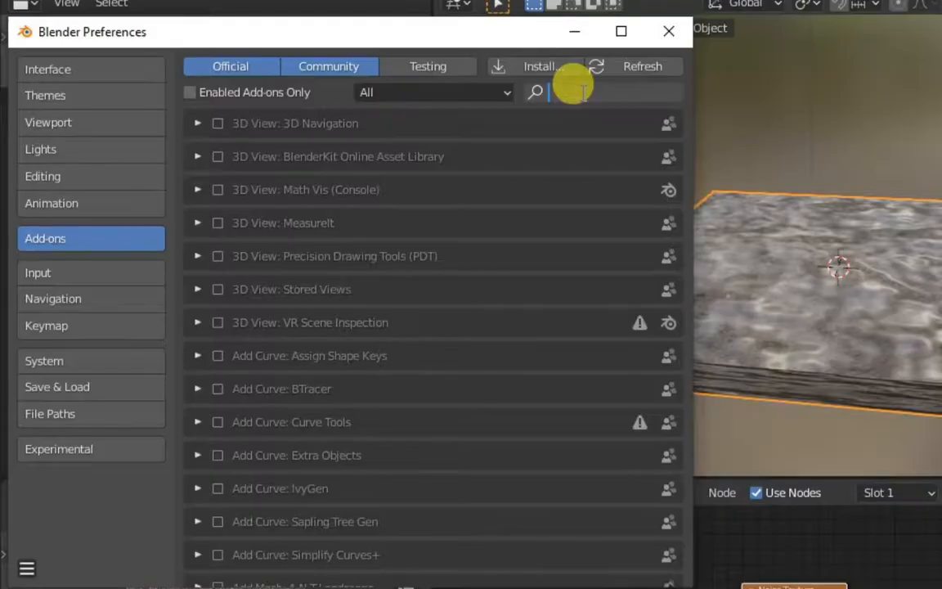
text(node)
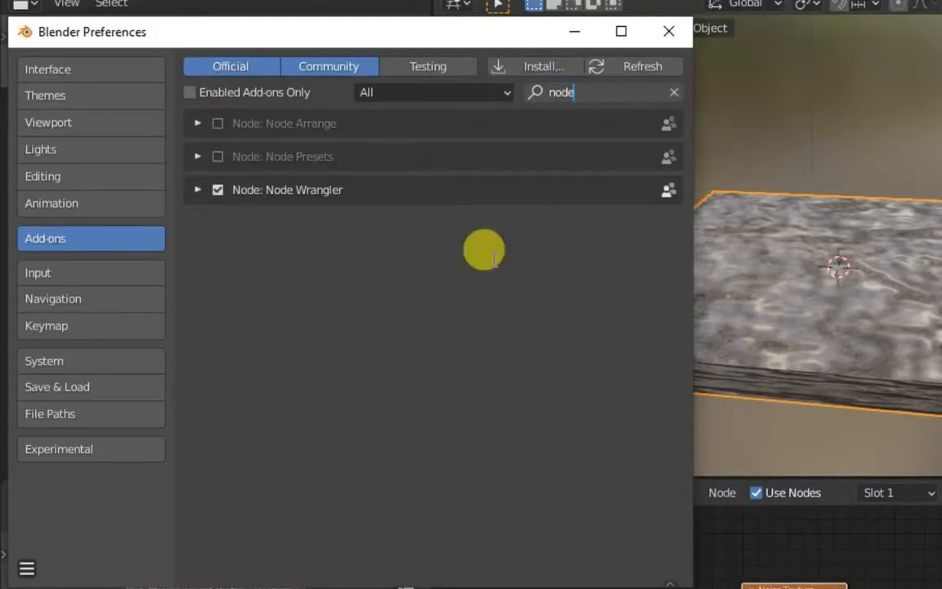
click(218, 191)
click(218, 191)
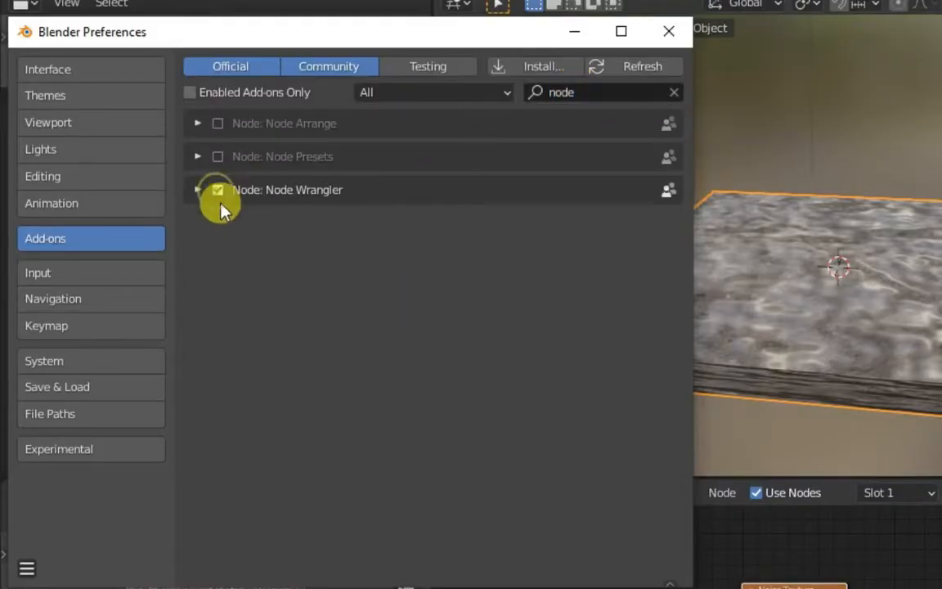
click(669, 32)
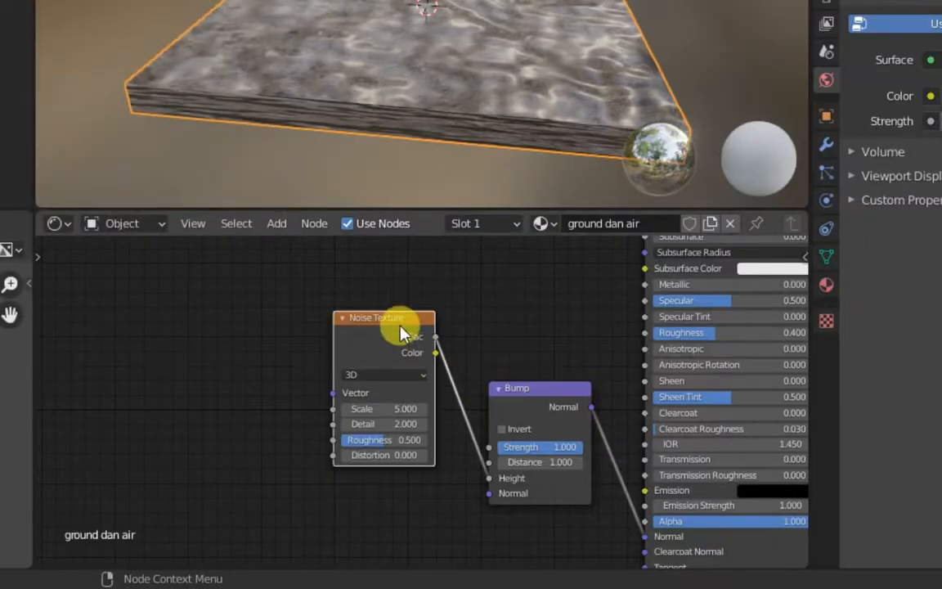
Use Node Wrangler to add connected Texture Coordinate and Mapping nodes to the Noise Texture.
key(ctrl+t)
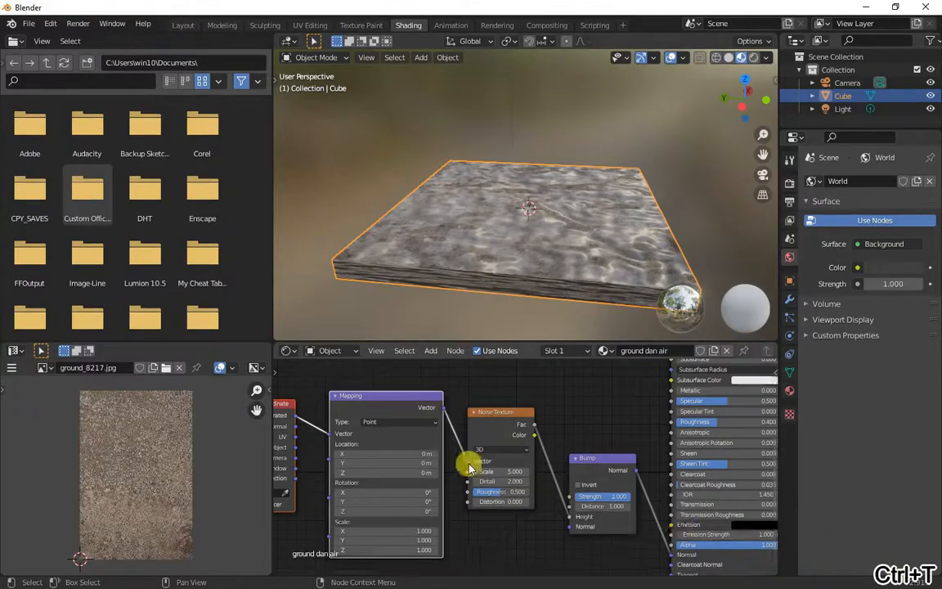
scroll(470, 468, down, 3)
middle_drag(458, 467, 571, 463)
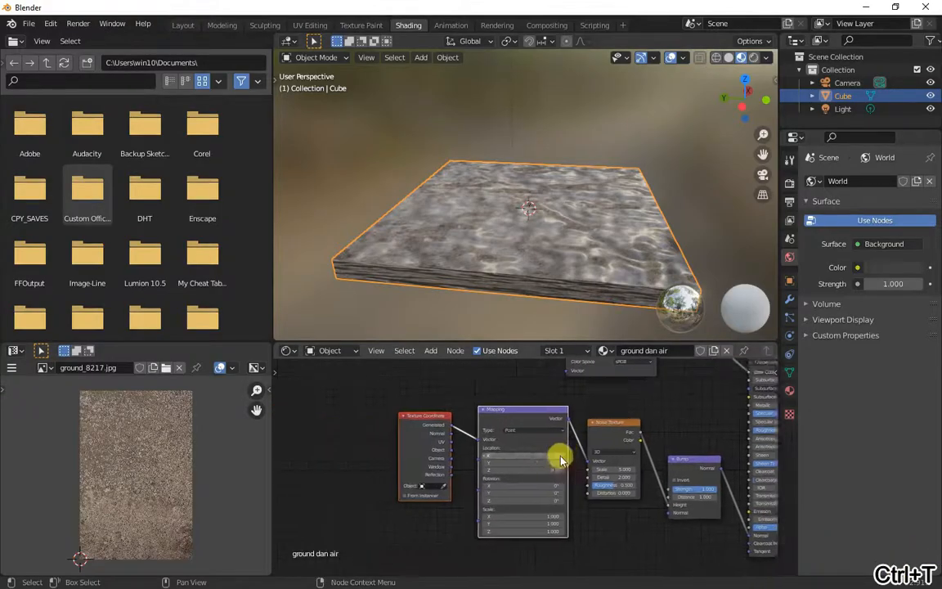
scroll(531, 459, up, 4)
scroll(526, 225, up, 3)
middle_drag(526, 225, 586, 229)
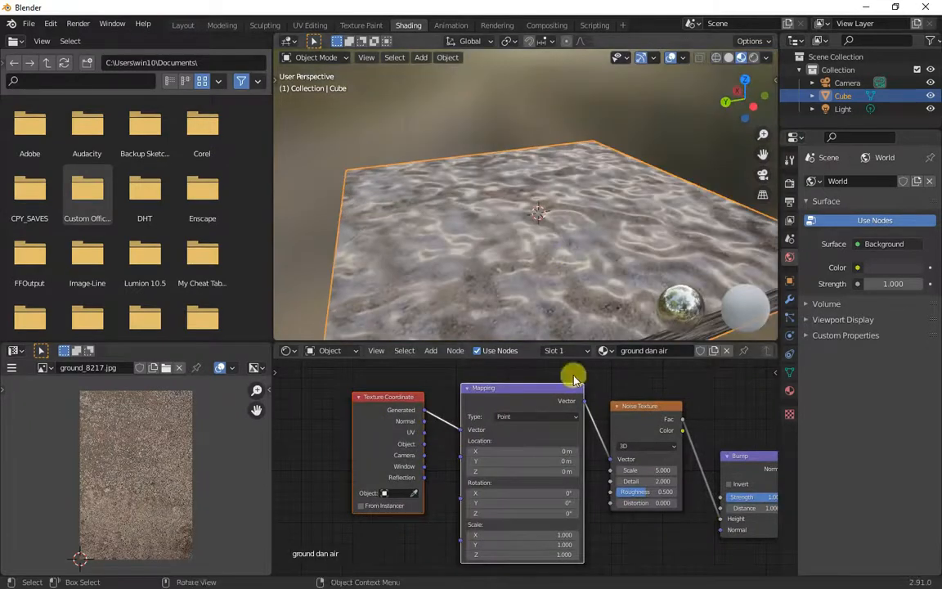
Try shifting the noise pattern through the Mapping node's Y location, and undo the shift.
middle_drag(567, 499, 543, 518)
scroll(524, 497, up, 2)
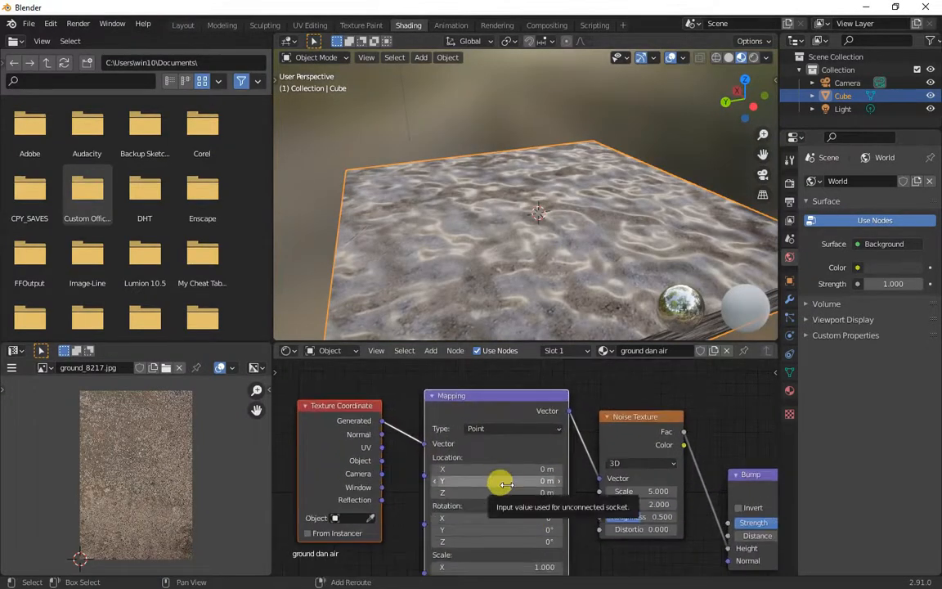
drag(501, 484, 585, 484)
key(ctrl+z)
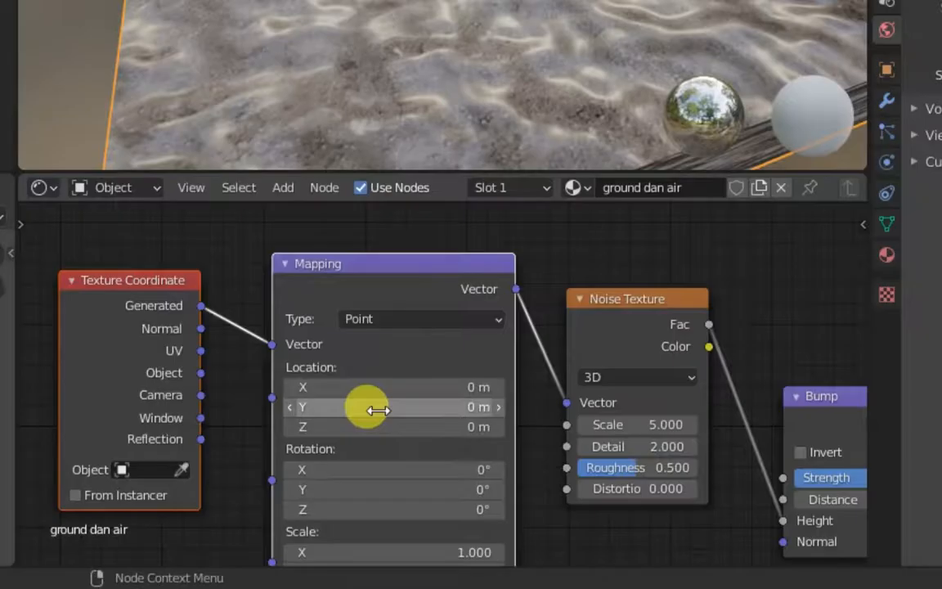
Insert a single keyframe on the Mapping node's Y location and switch the file browser area to the Graph Editor.
right_click(486, 485)
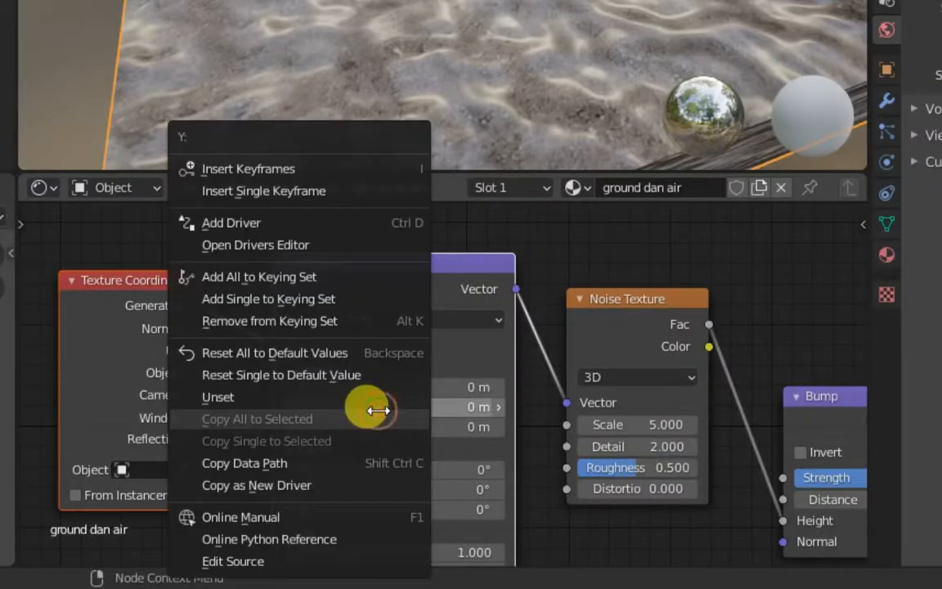
click(299, 190)
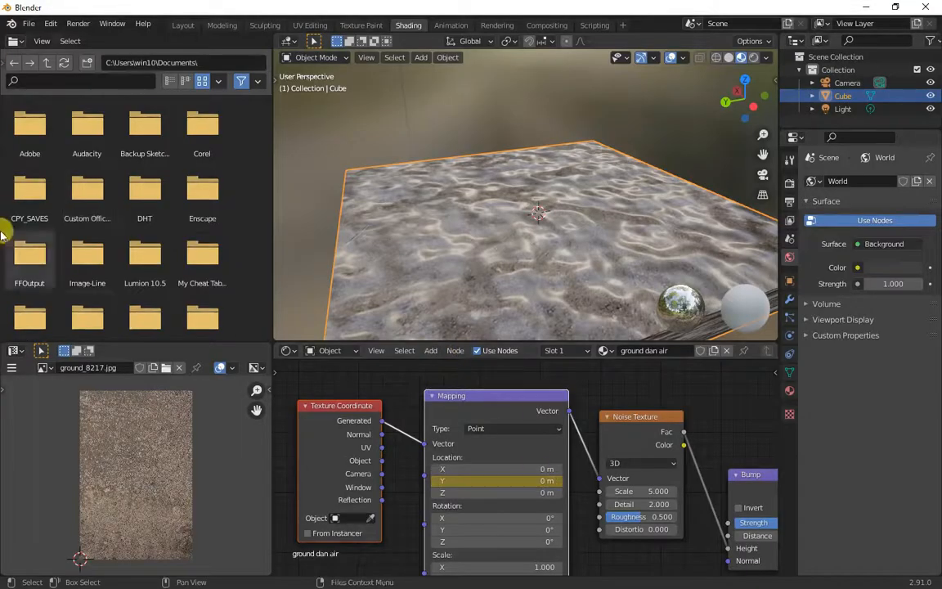
click(12, 43)
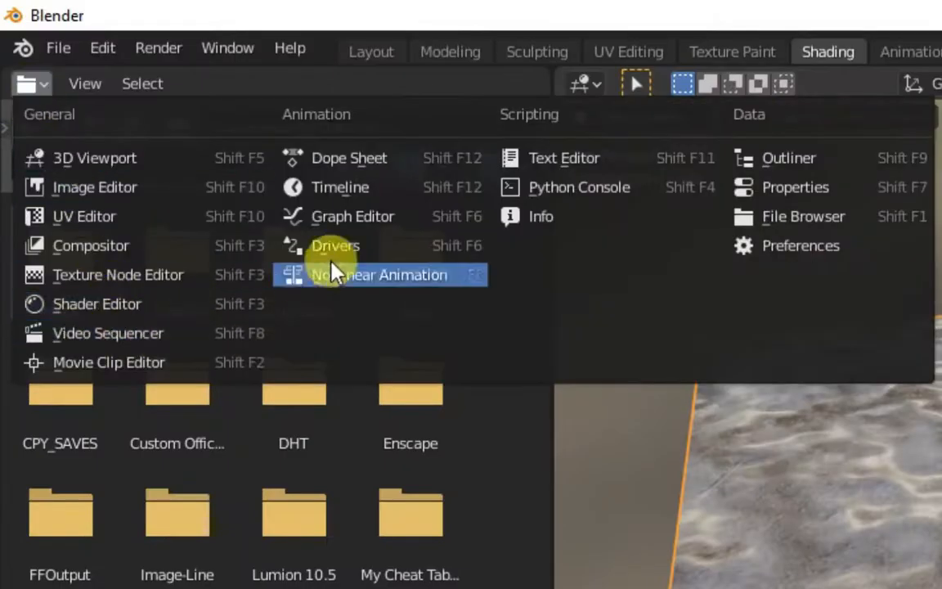
click(353, 216)
click(12, 84)
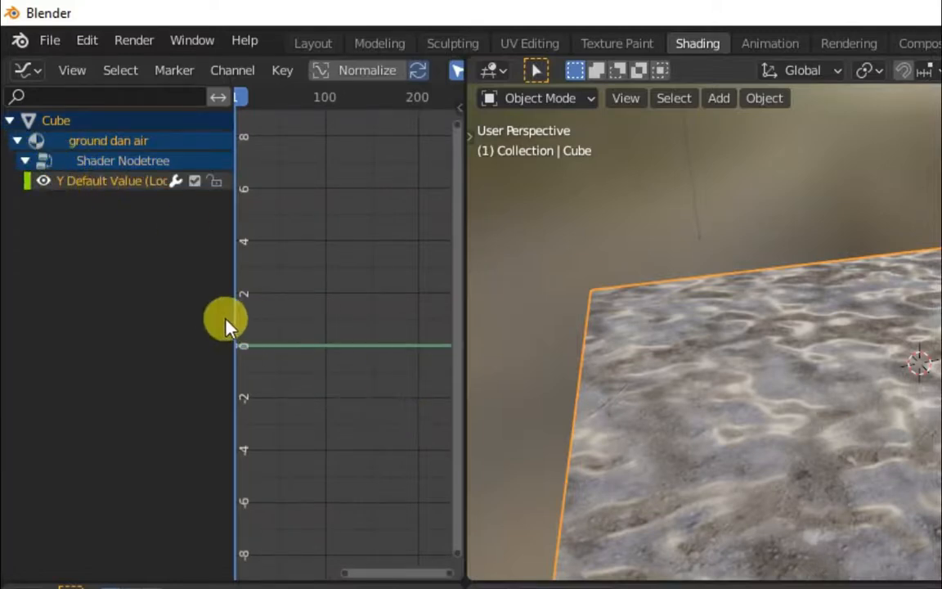
Widen the graph area and add a Generator modifier to the Y location F-curve.
drag(238, 324, 154, 323)
key(n)
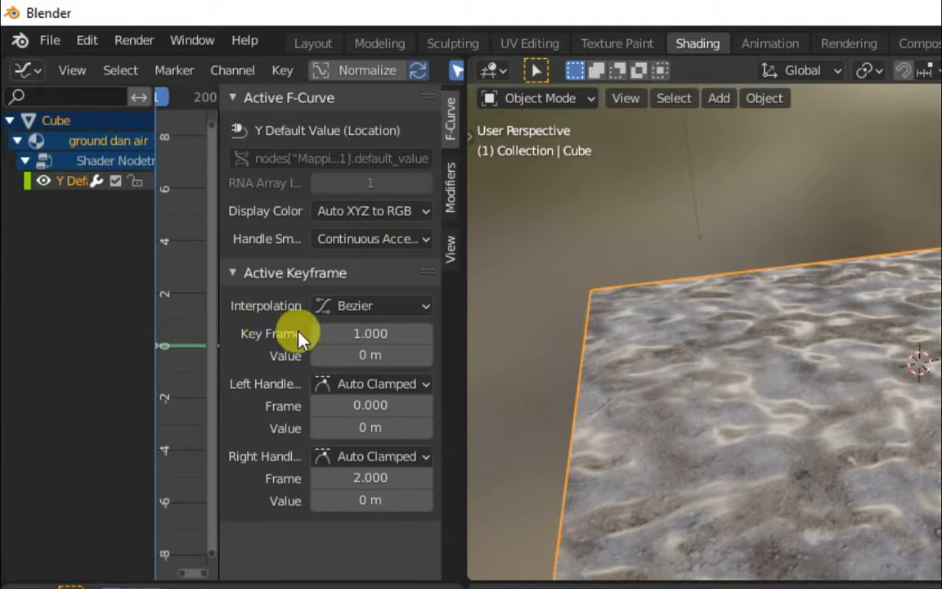
key(n)
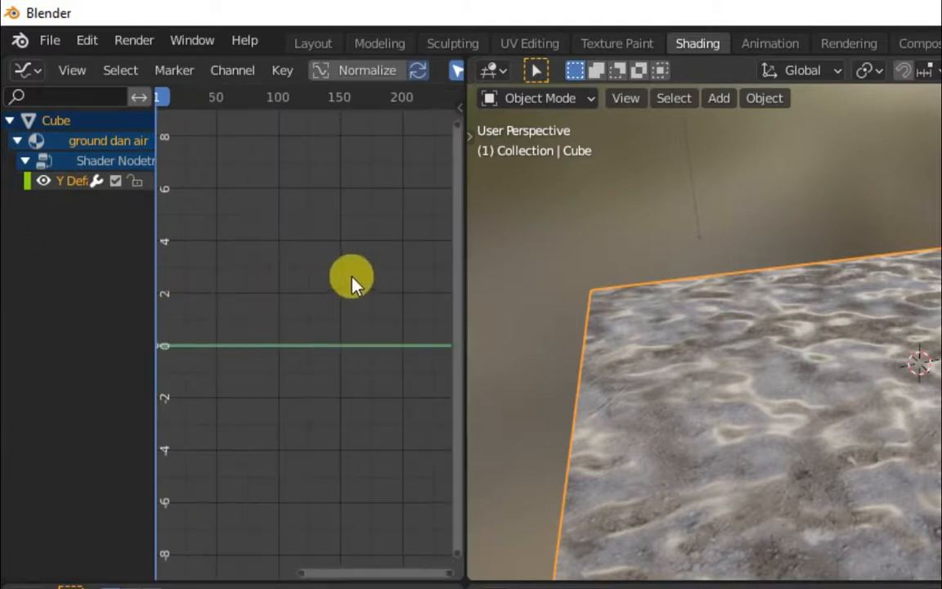
click(458, 109)
click(453, 176)
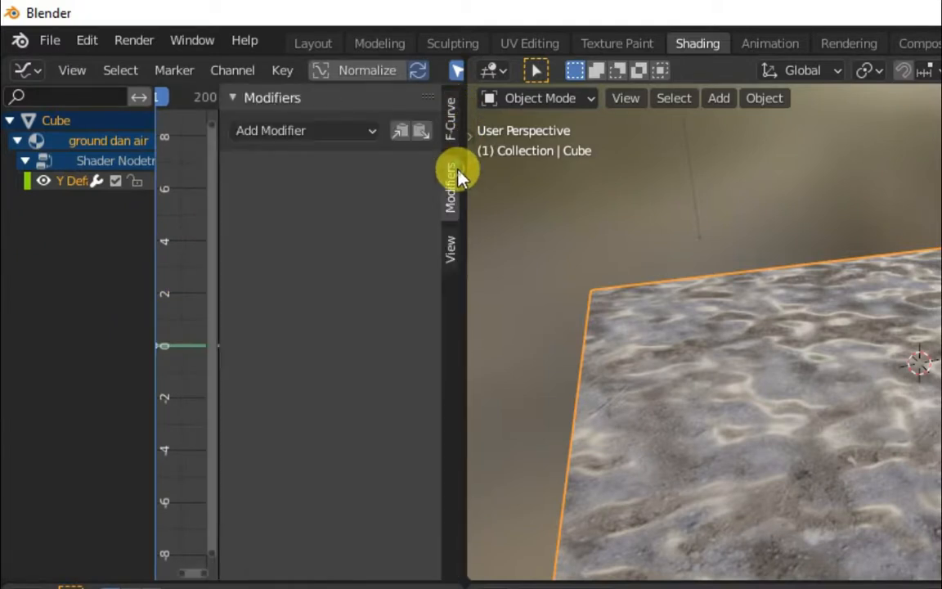
click(311, 131)
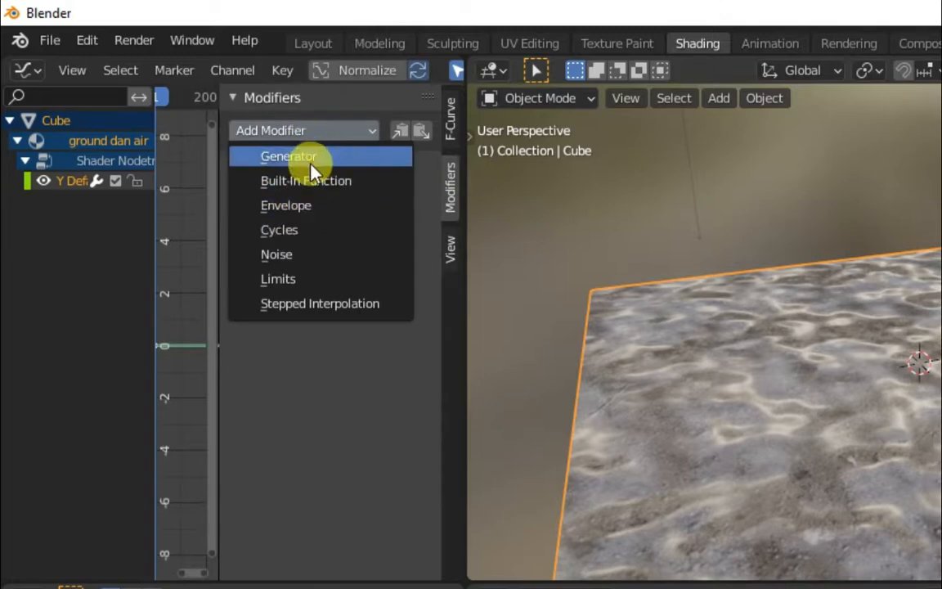
click(309, 157)
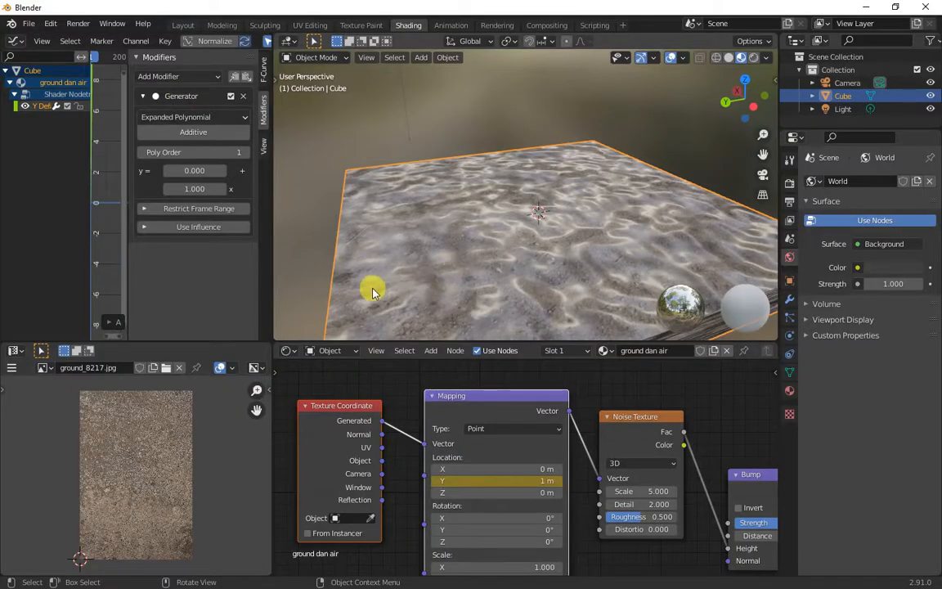
Play the animation and tune the Generator's x coefficient, trying 0.01 and settling on 0.02.
key(space)
click(188, 186)
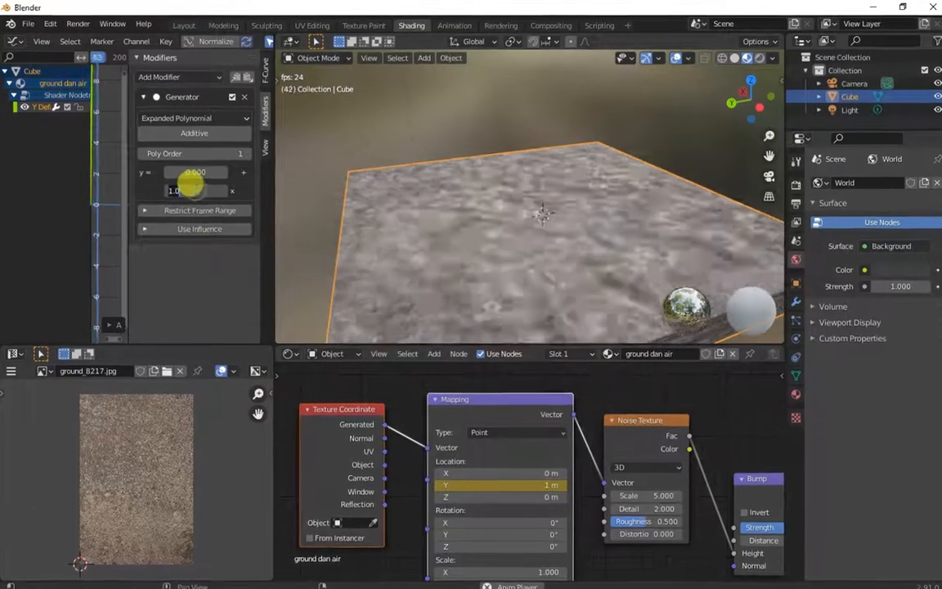
text(0.01)
key(Return)
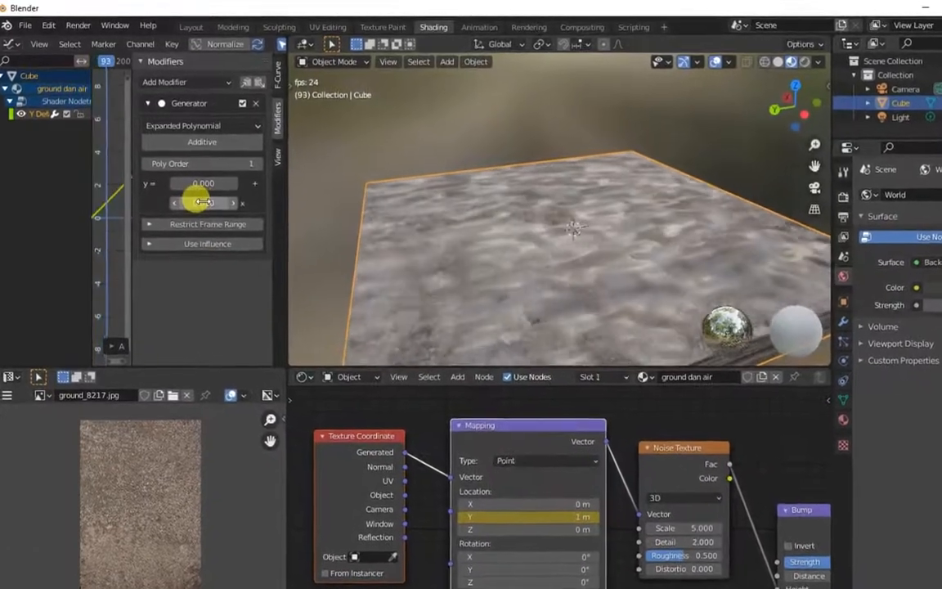
click(205, 203)
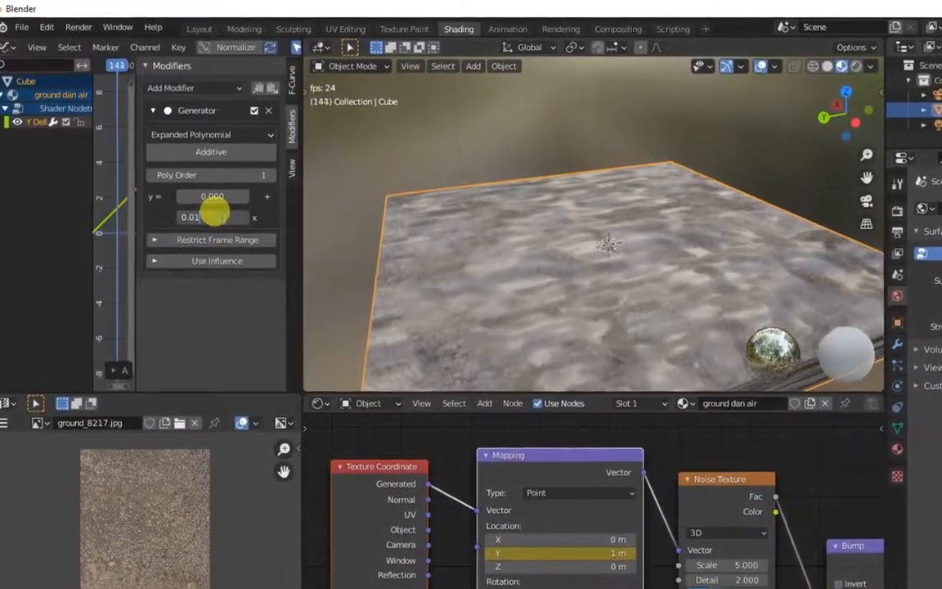
key(BackSpace)
text(2)
key(Return)
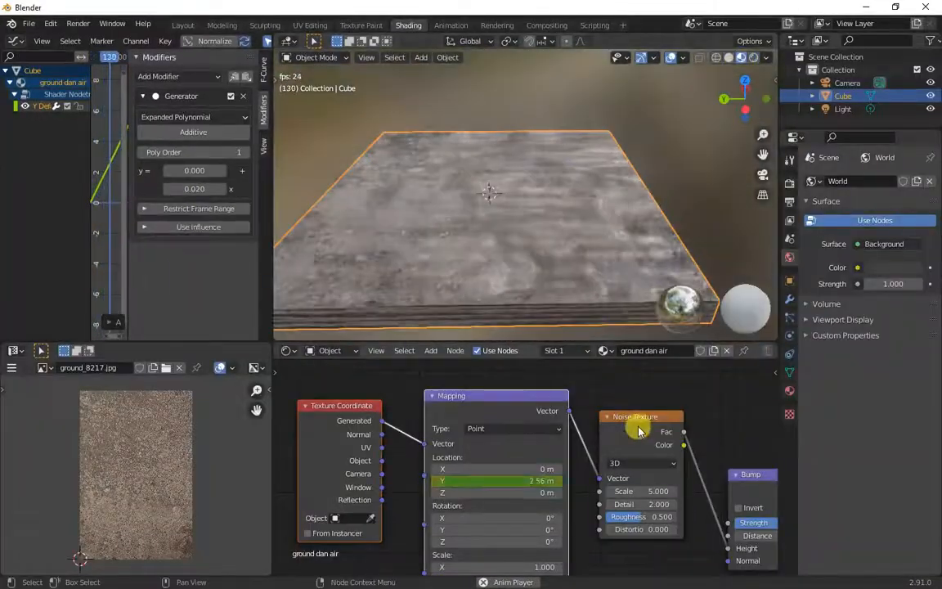
Reposition the Bump and Noise Texture nodes to free up space before the Principled BSDF.
scroll(639, 431, down, 4)
middle_drag(642, 401, 503, 431)
scroll(546, 489, up, 3)
drag(549, 506, 535, 556)
scroll(527, 478, down, 3)
middle_drag(525, 474, 552, 460)
drag(470, 439, 462, 452)
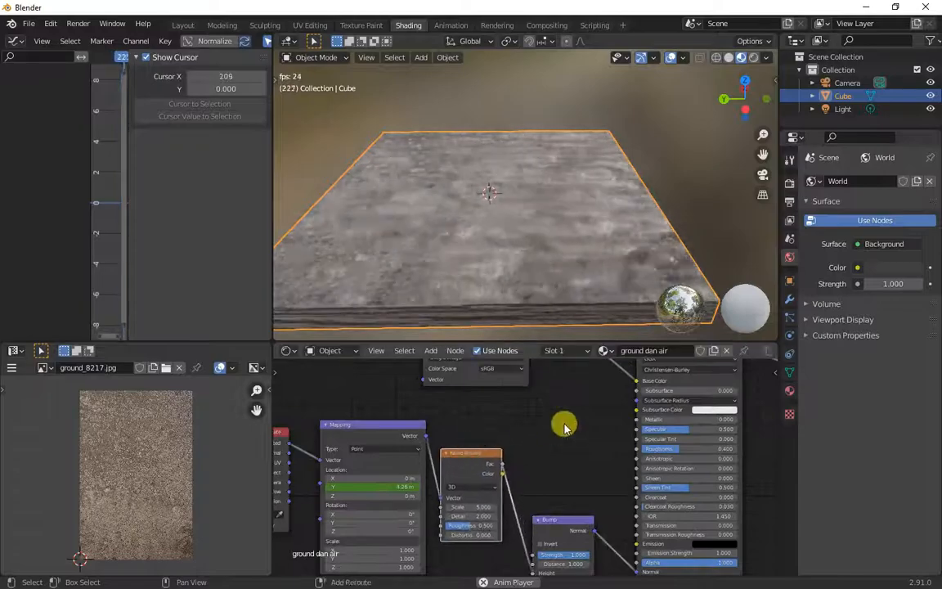
Add a ColorRamp node between the Noise Texture and the Principled BSDF, above the Bump node.
key(shift+a)
text(ramp)
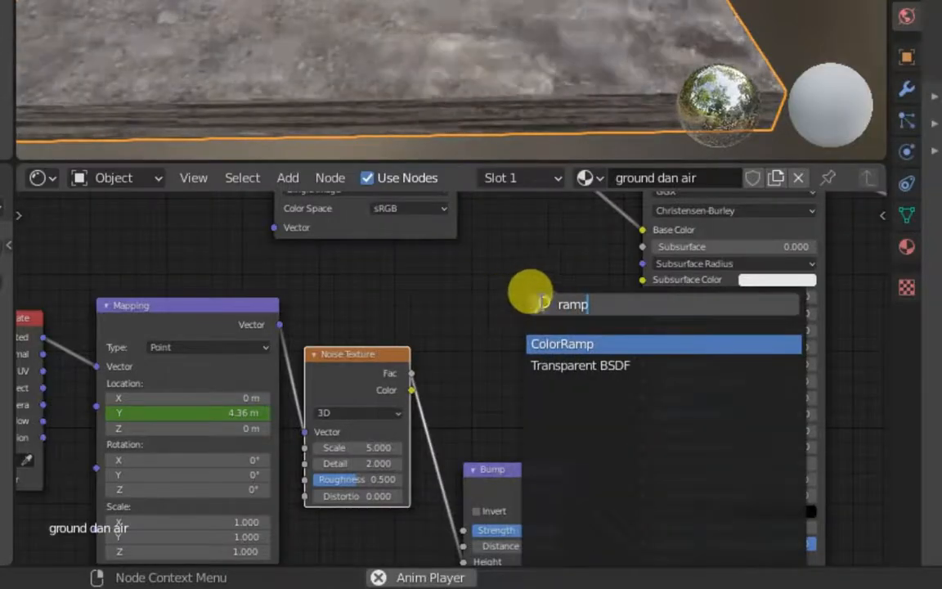
click(561, 344)
click(488, 311)
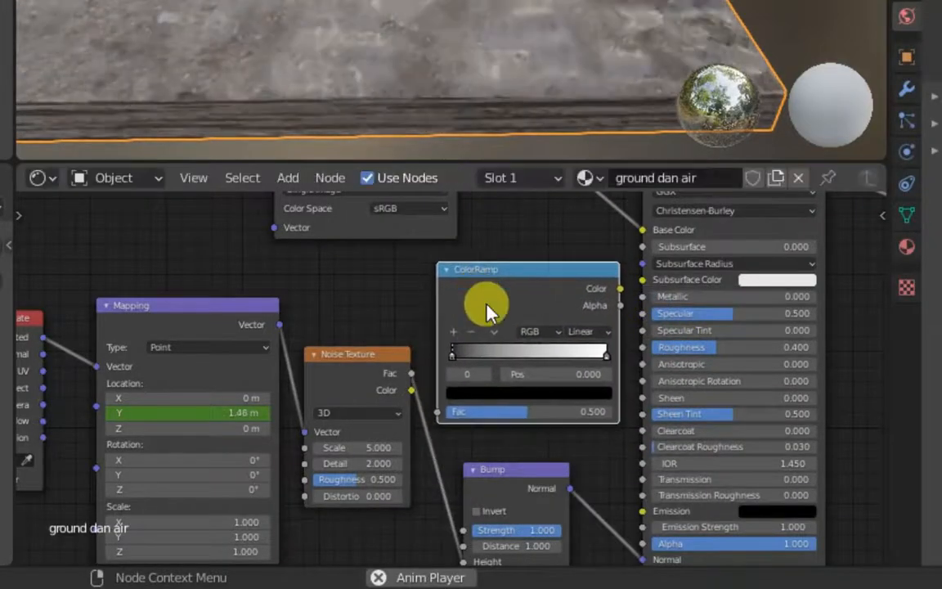
Spread out the texture, ColorRamp and Bump nodes away from the Principled BSDF.
scroll(450, 368, down, 2)
middle_drag(399, 343, 468, 306)
drag(105, 268, 481, 535)
drag(442, 322, 327, 333)
drag(579, 429, 496, 428)
drag(583, 255, 506, 264)
Connect the Noise Texture's Fac to the ColorRamp's Fac, and the ColorRamp's Color to the Principled BSDF's Roughness.
scroll(454, 343, up, 5)
drag(333, 343, 430, 385)
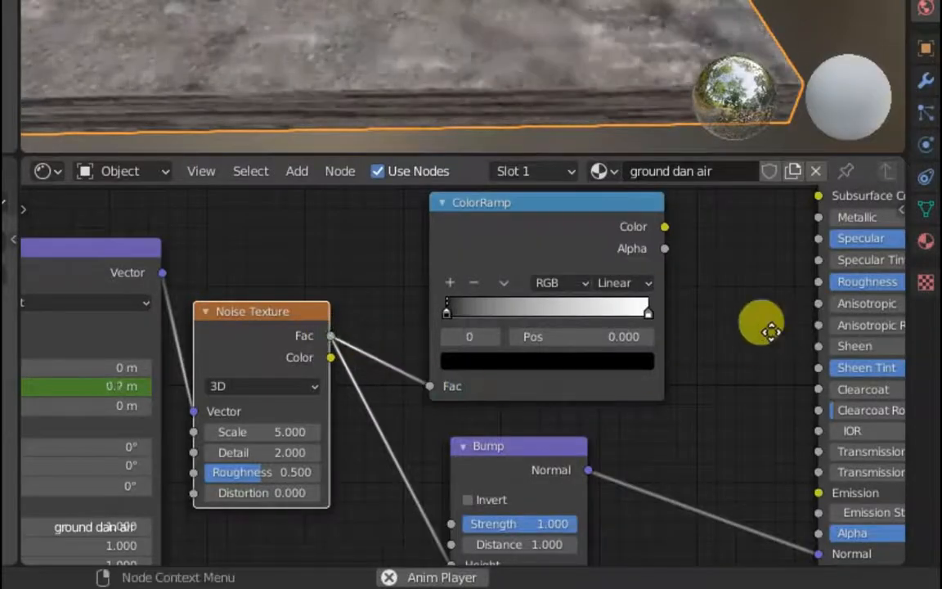
middle_drag(768, 326, 540, 397)
scroll(540, 397, up, 1)
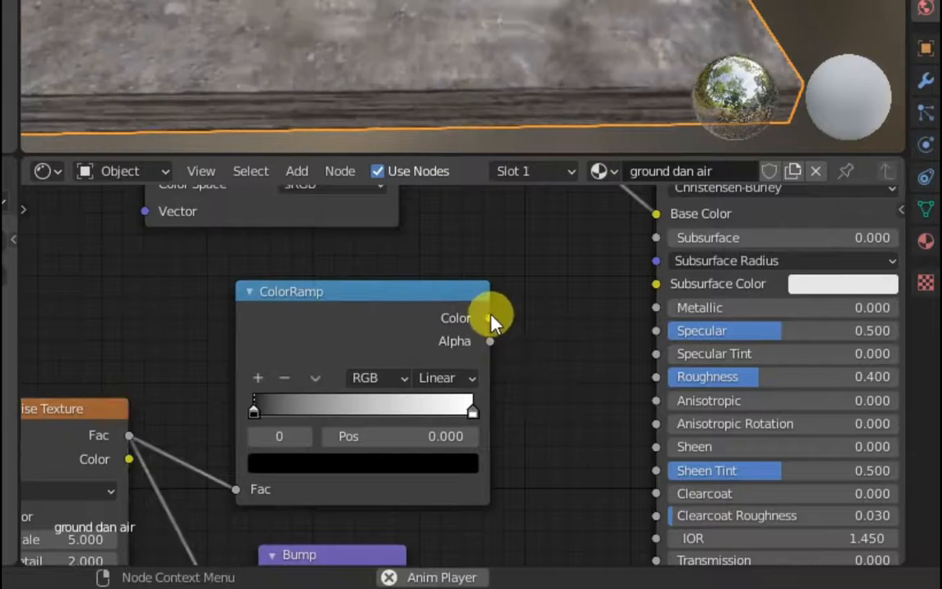
drag(491, 318, 644, 385)
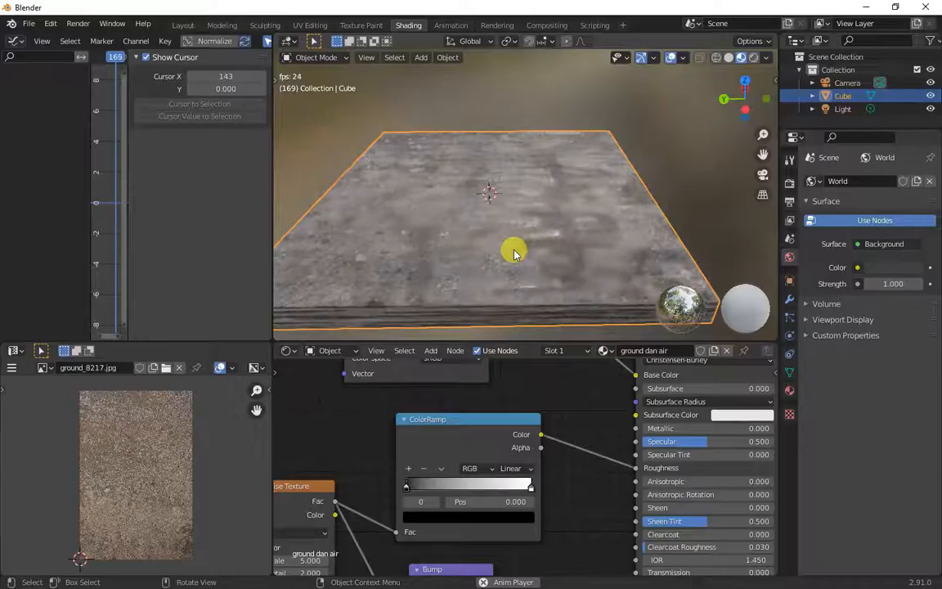
Move the ColorRamp's black stop to position 0.482 and play the animation to check the water's reflections.
middle_drag(514, 249, 589, 217)
scroll(509, 252, up, 3)
key(space)
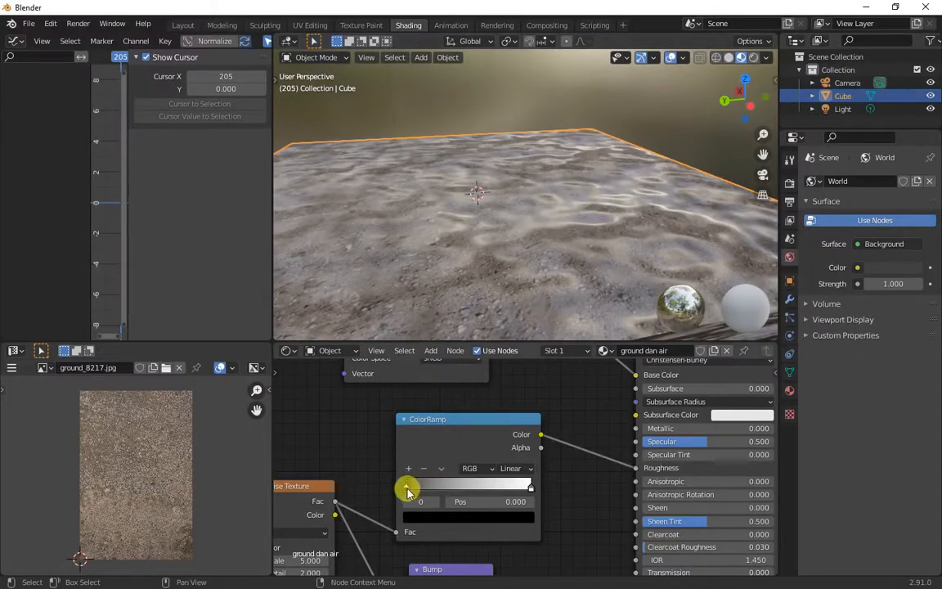
drag(407, 489, 471, 490)
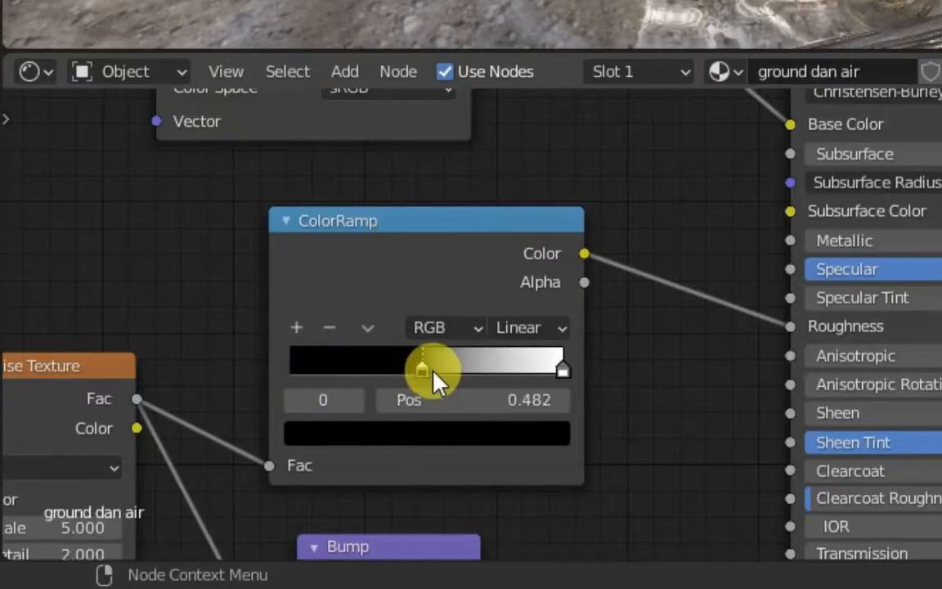
middle_drag(641, 257, 561, 199)
key(space)
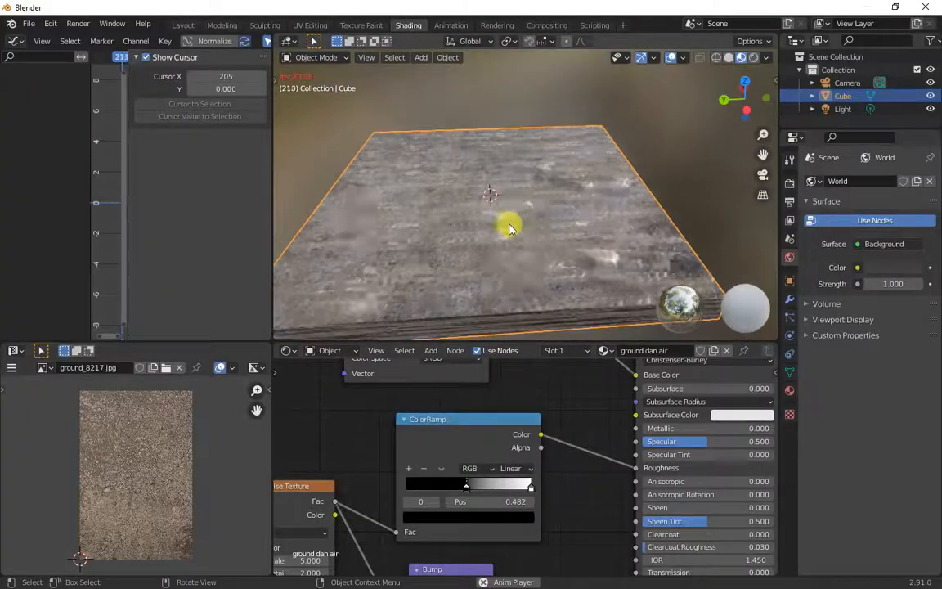
mouse_move(509, 229)
middle_down()
mouse_move(547, 189)
mouse_move(563, 189)
mouse_move(507, 248)
middle_up()
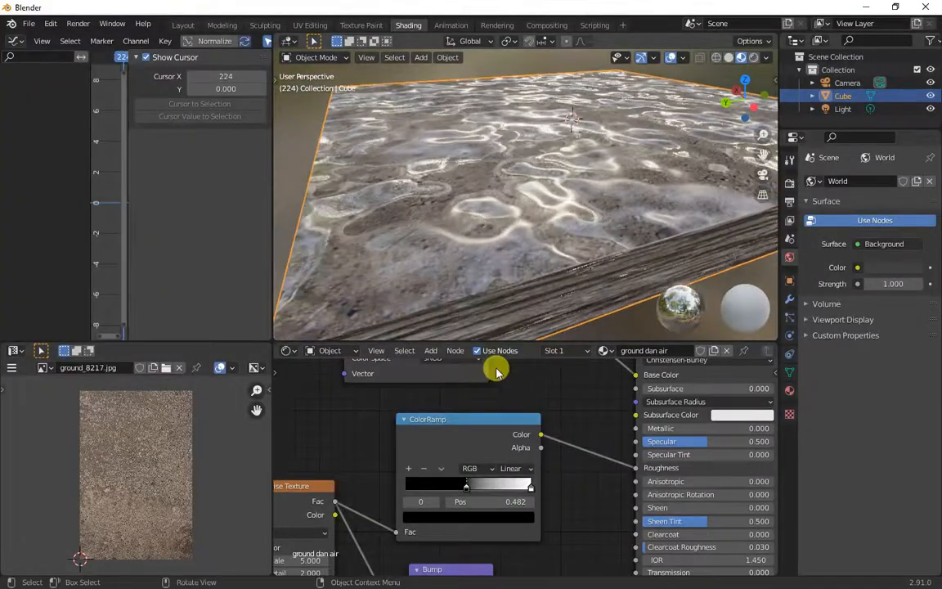
Adjust the Noise Texture's Scale, raising it to 5.3 and then lowering it.
scroll(496, 372, down, 2)
middle_drag(497, 372, 460, 523)
mouse_move(452, 531)
mouse_down()
mouse_move(473, 531)
mouse_move(462, 531)
mouse_up()
middle_drag(564, 262, 589, 196)
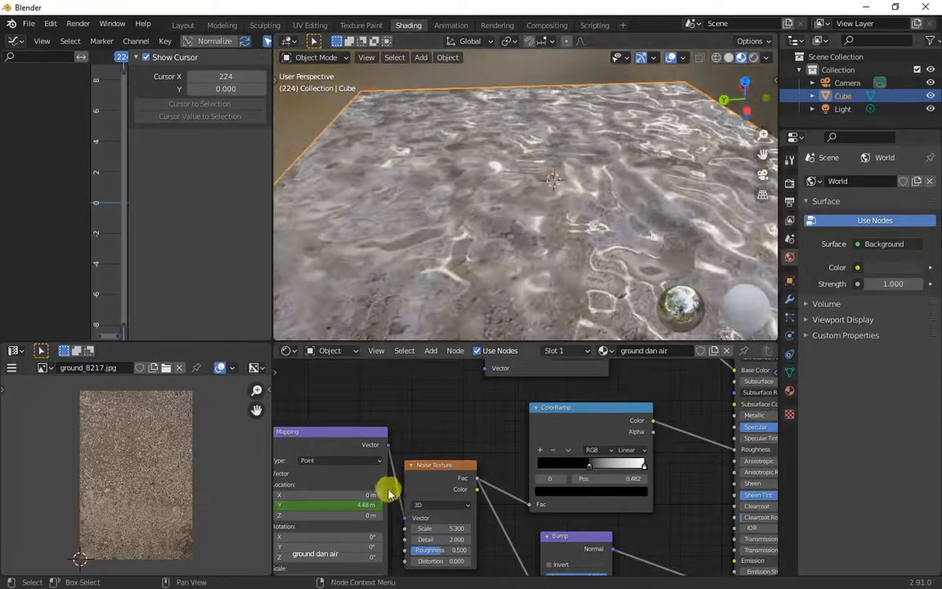
middle_drag(438, 436, 513, 414)
scroll(517, 450, up, 1)
drag(519, 512, 494, 511)
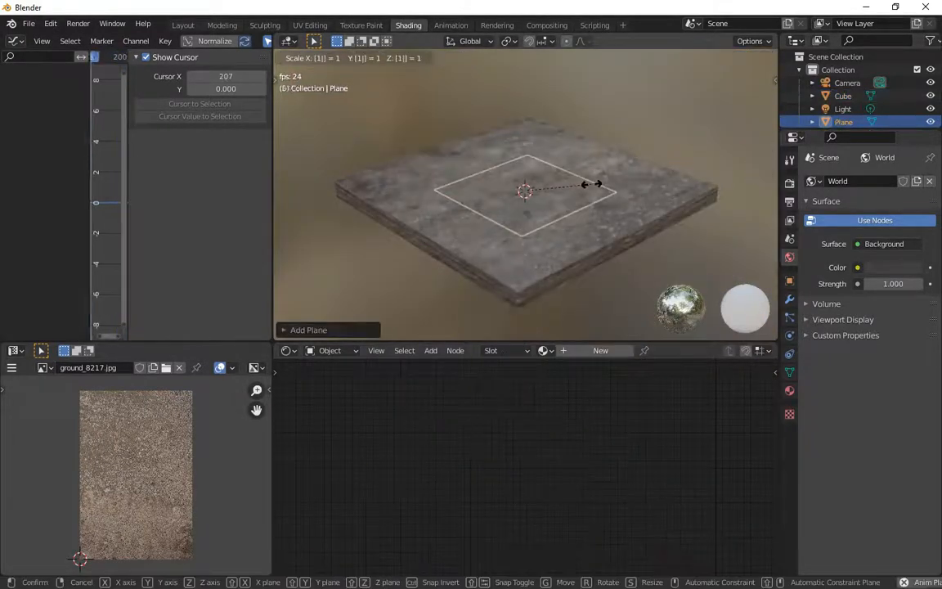
Look through the camera with everything deselected and change the world background colour to a medium blue.
key(KP_0)
key(alt+a)
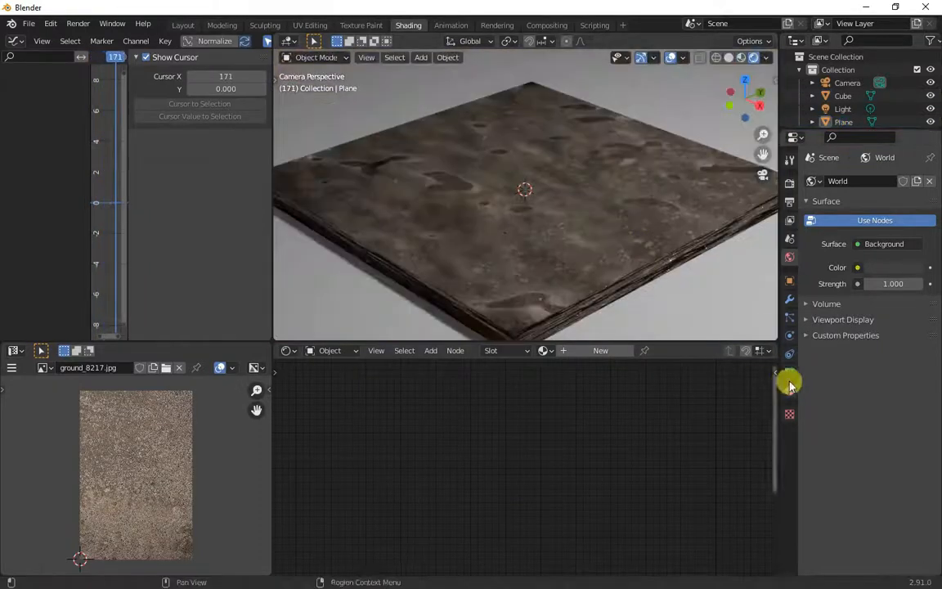
click(890, 268)
drag(878, 120, 874, 106)
drag(914, 133, 914, 122)
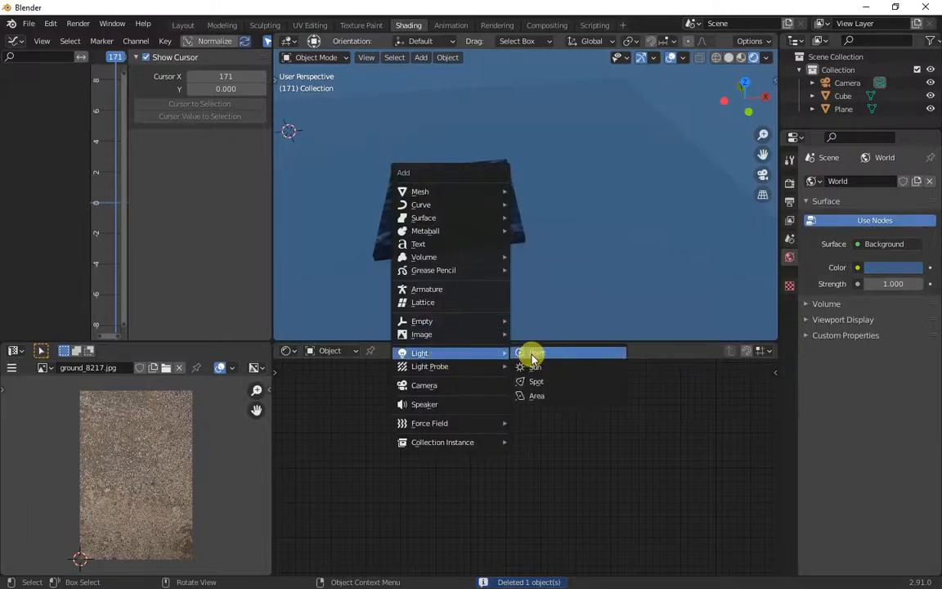
Add a Sun light, move it above and beside the slab, and return to the camera view.
click(535, 367)
scroll(356, 169, down, 3)
key(g)
click(595, 156)
key(KP_0)
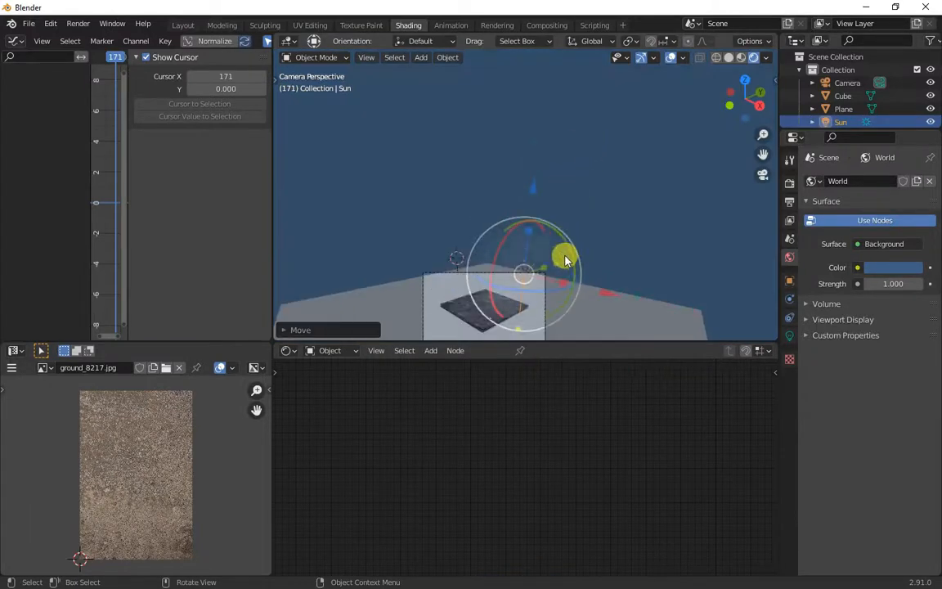
Rotate the Sun light so it shines across the slab, and play the animation to check the lighting.
scroll(616, 159, up, 4)
shift+middle_drag(565, 261, 654, 200)
drag(645, 144, 638, 198)
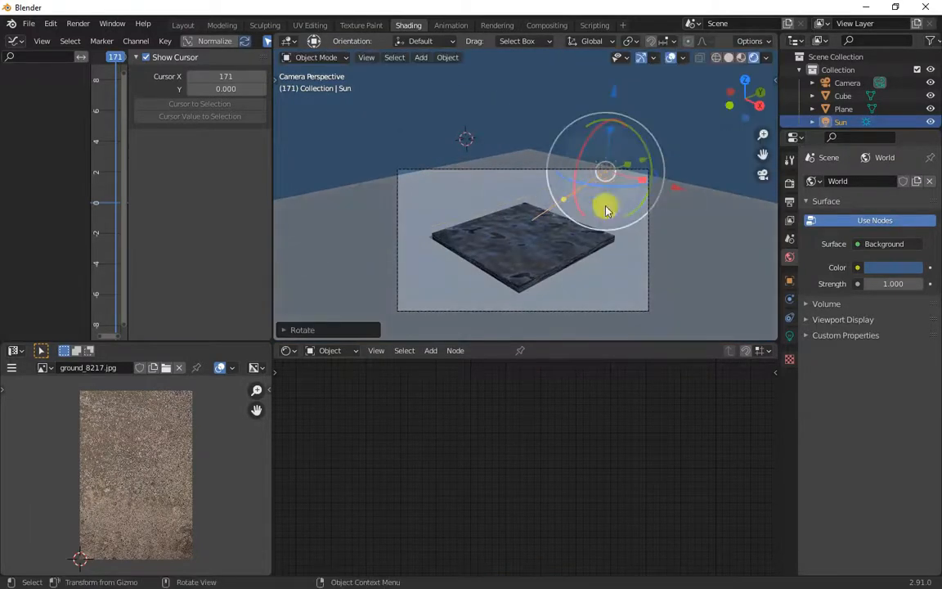
click(788, 337)
middle_drag(638, 245, 554, 254)
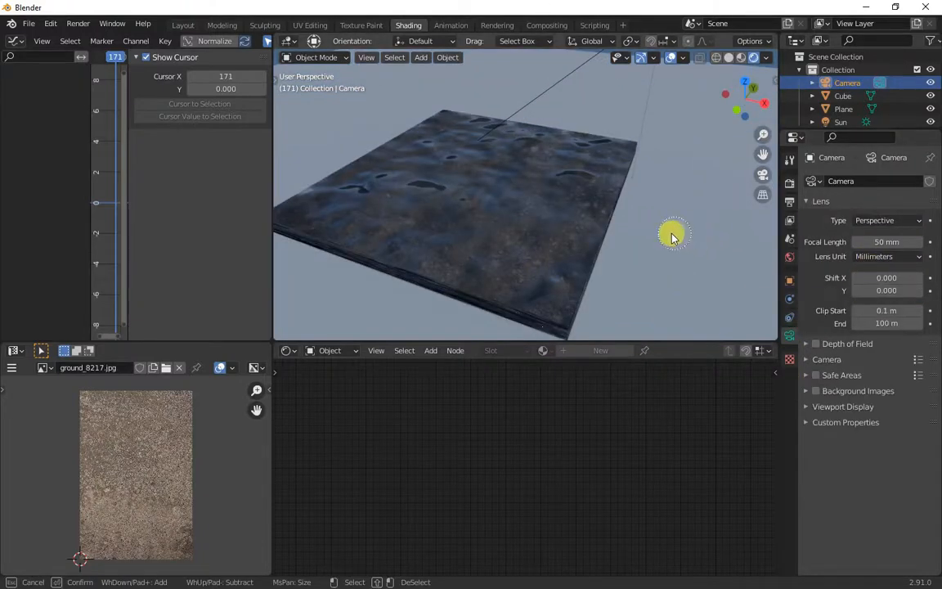
key(Escape)
middle_drag(672, 238, 628, 185)
key(space)
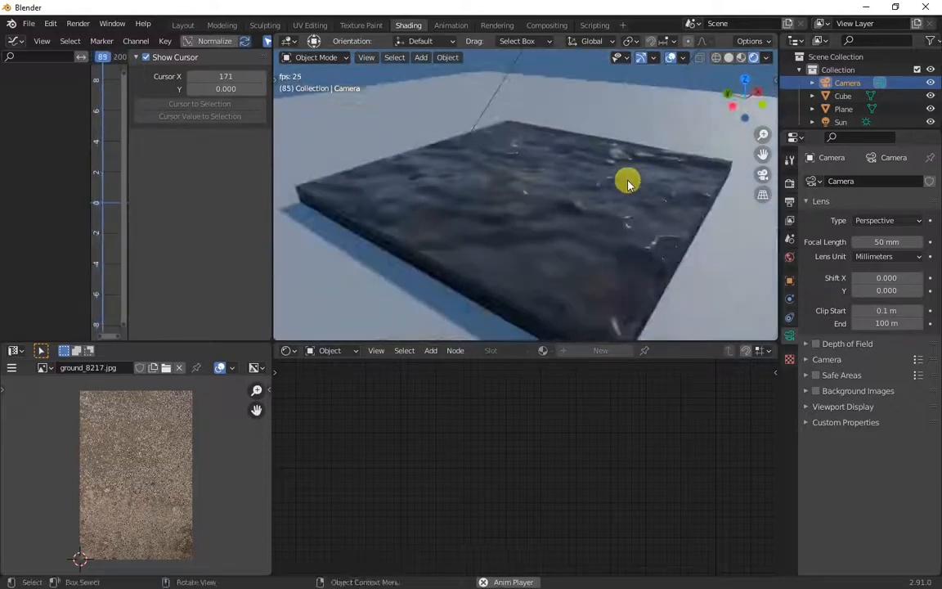
key(space)
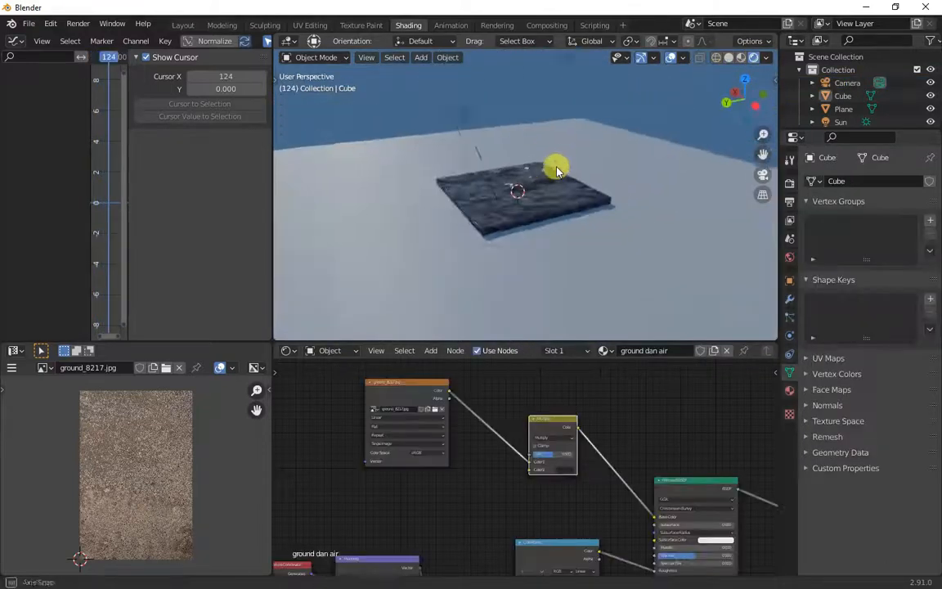
Select the Sun light in the camera view and snap the 3D cursor to it.
key(KP_0)
click(669, 157)
key(shift+s)
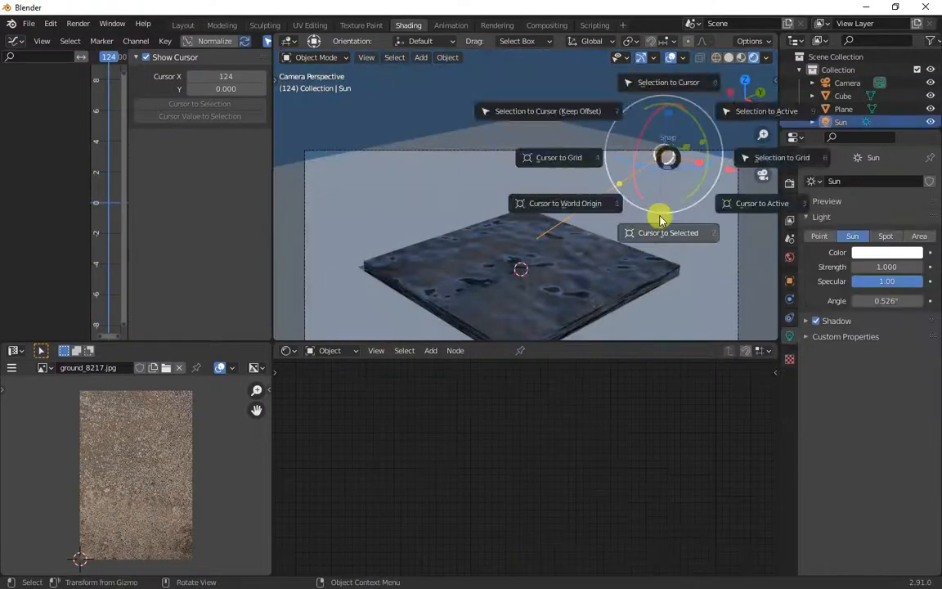
click(662, 226)
Add an Area light at the 3D cursor and move it over the slab's far side.
key(alt+a)
key(shift+a)
mouse_move(704, 209)
click(755, 252)
drag(731, 170, 563, 147)
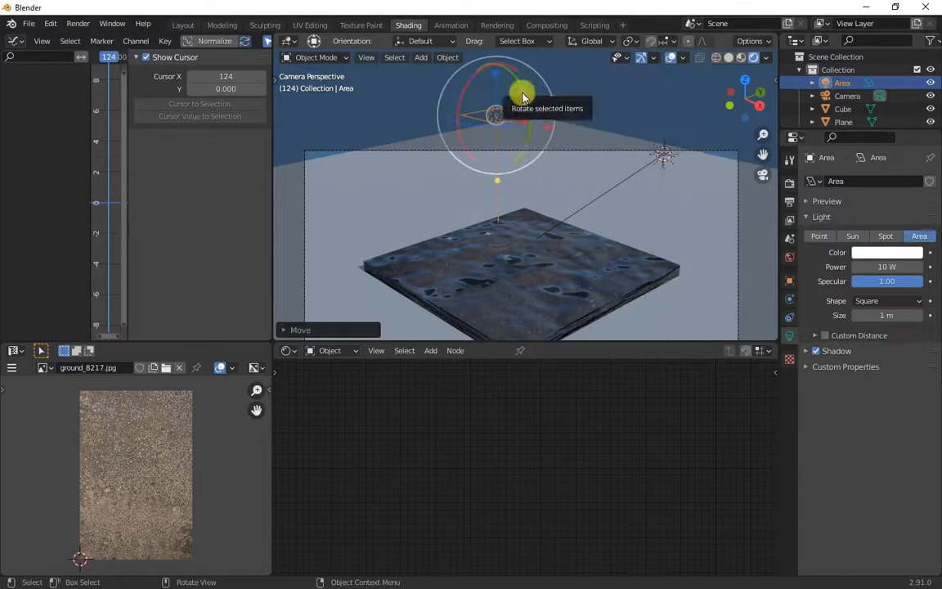
Tilt and reposition the Area light above the slab and set its power to 75 W.
drag(523, 94, 500, 80)
double_click(874, 267)
text(75)
key(Return)
drag(544, 107, 522, 144)
Tint the Area light pale blue with hue 0.579, saturation 0.197 and value 1.000.
scroll(528, 181, up, 1)
shift+middle_drag(532, 196, 546, 122)
click(871, 253)
drag(855, 126, 863, 108)
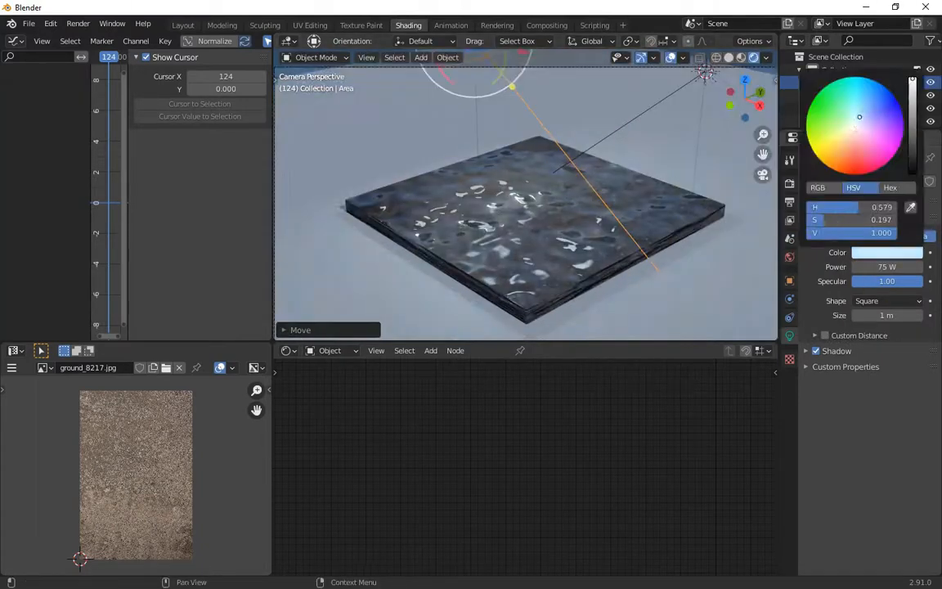
Play the animation to preview the water's motion on the slab under the current lighting.
key(alt+a)
key(space)
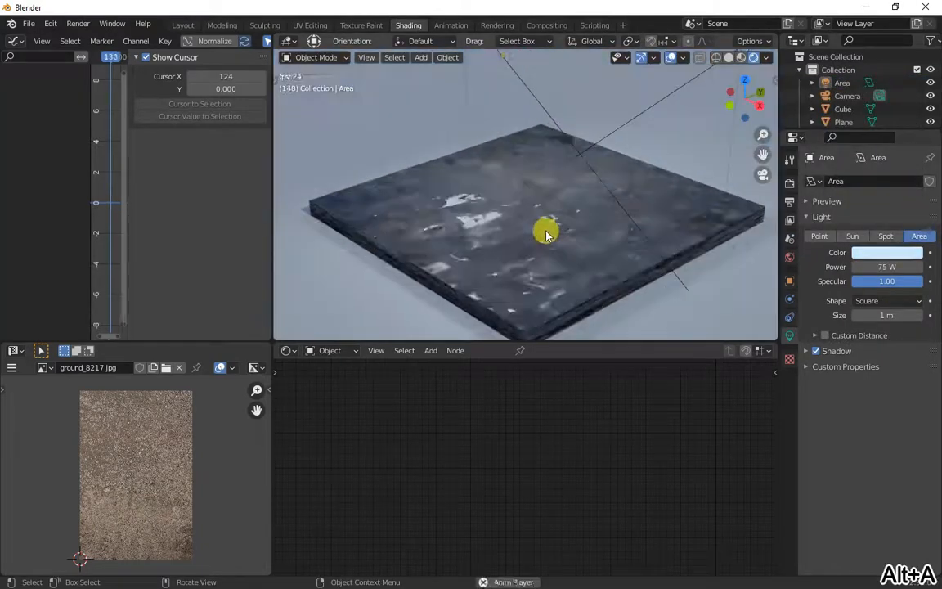
key(space)
Add a cube at the slab's centre using the 3D cursor and scale it up about 2.07 times to cover the slab.
click(551, 238)
key(shift+s)
click(544, 302)
key(shift+a)
click(556, 61)
key(s)
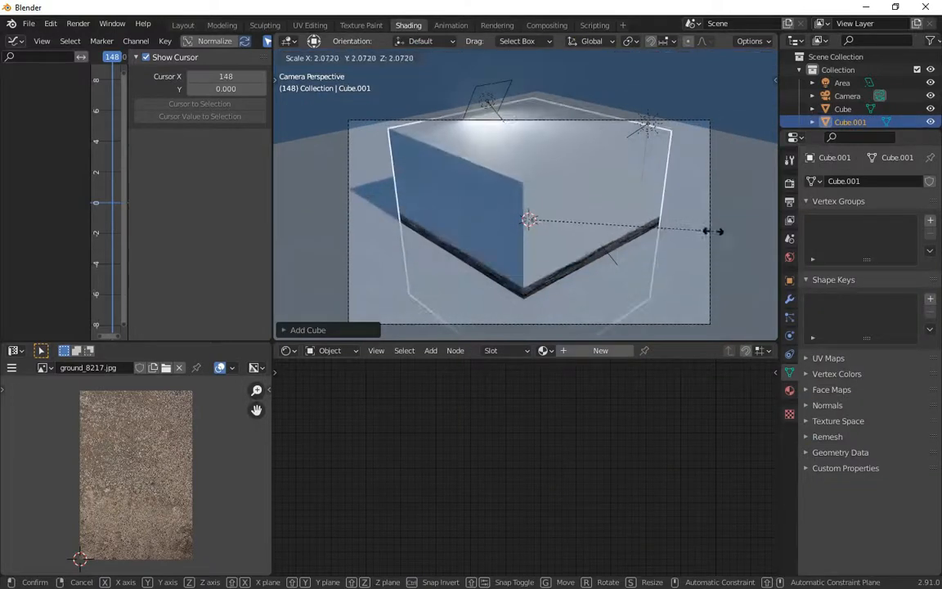
click(715, 231)
scroll(715, 231, down, 2)
key(s)
key(z)
click(622, 218)
key(ctrl+z)
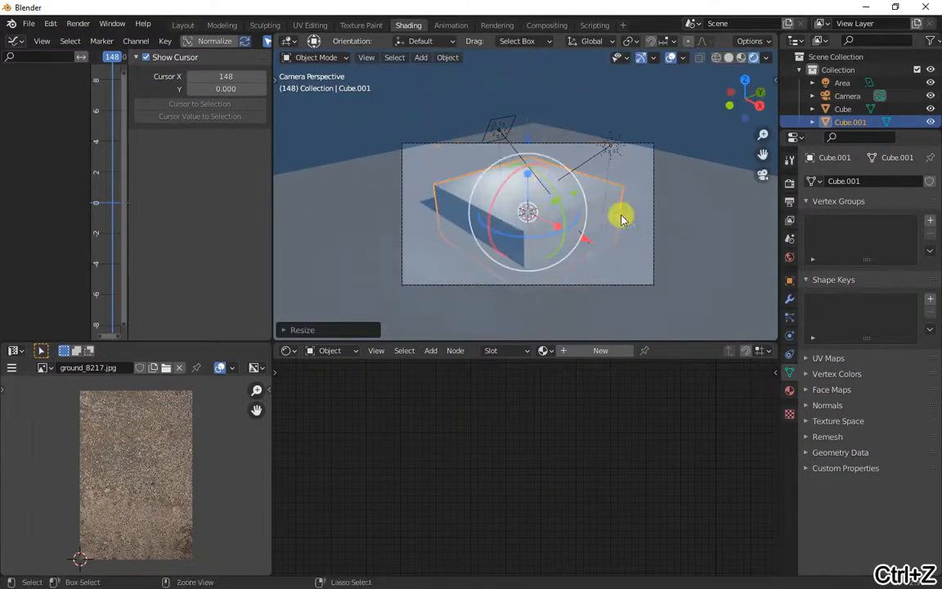
Raise the new cube vertically until its base rests on the slab.
drag(530, 144, 530, 88)
key(s)
click(673, 234)
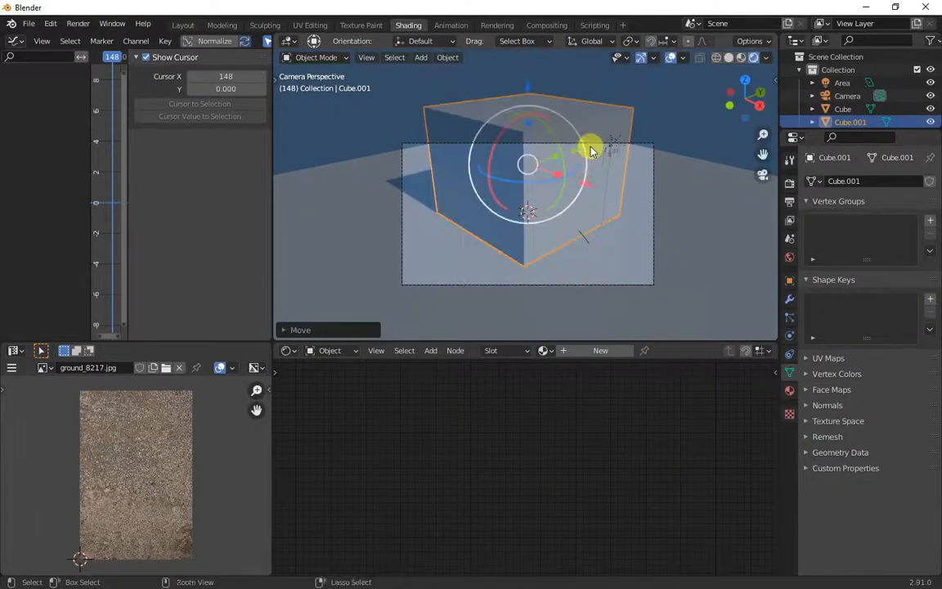
Create a new material for the cube and name it kabut.
click(791, 391)
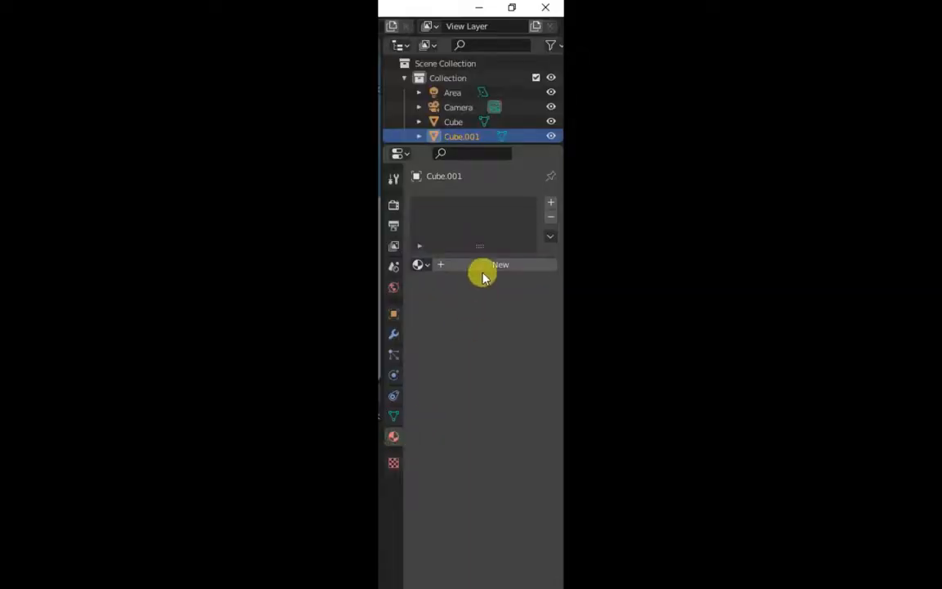
click(482, 269)
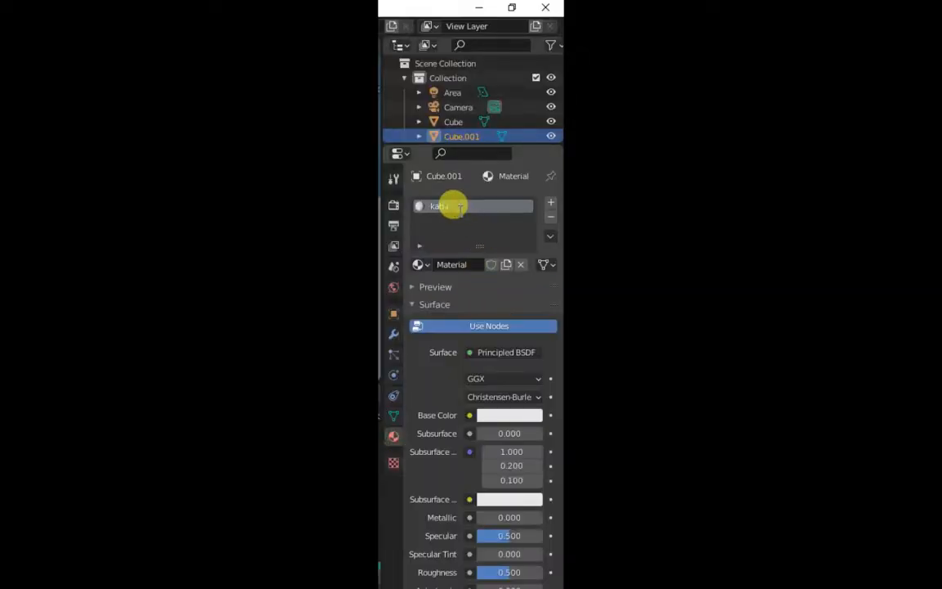
text(ut)
key(Return)
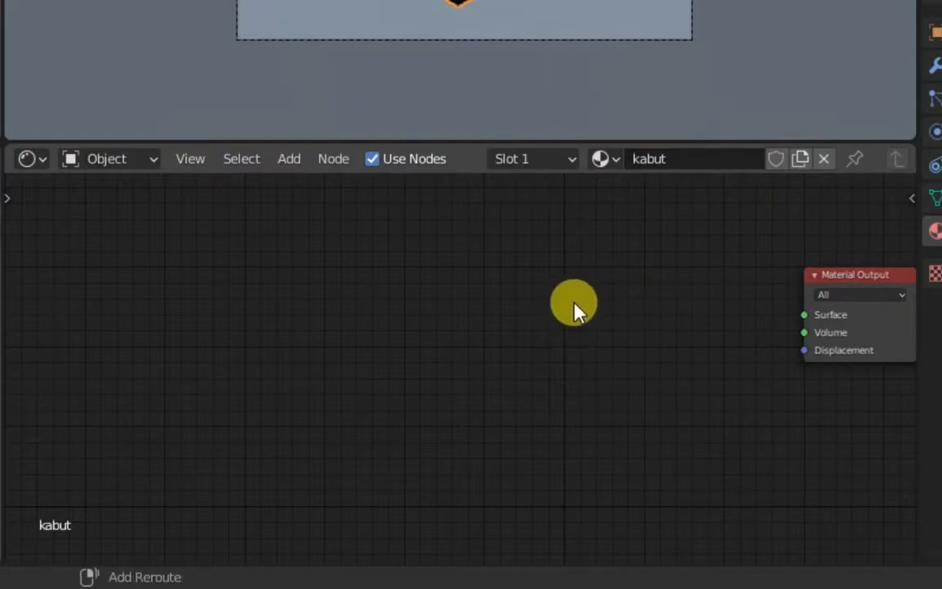
Add a Volume Scatter node connected to the material output's Volume and tint its color green.
key(shift+a)
mouse_move(531, 391)
click(713, 386)
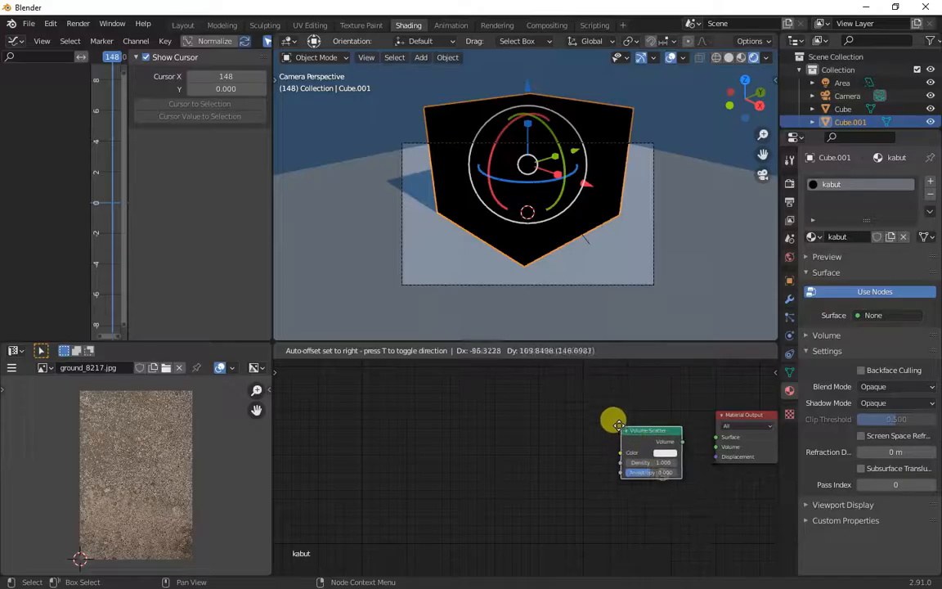
click(586, 409)
drag(649, 426, 717, 447)
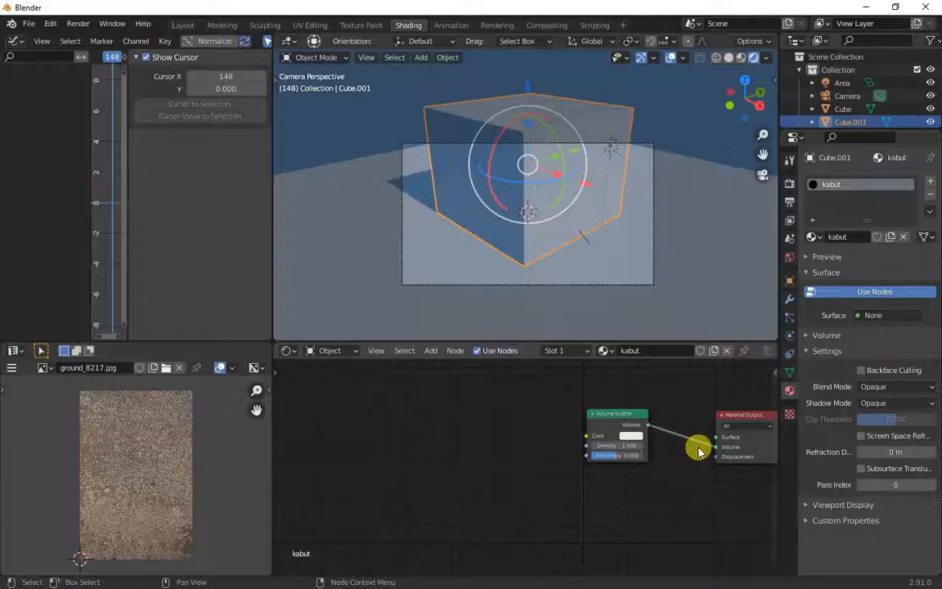
scroll(548, 261, up, 3)
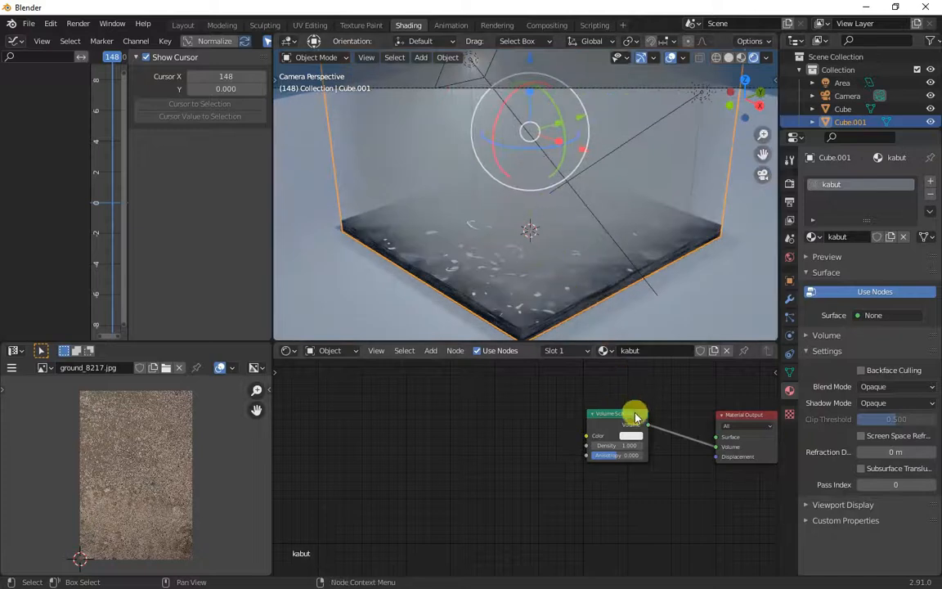
drag(660, 337, 649, 324)
Add a Noise Texture node ahead of the Volume Scatter in the kabut material.
key(shift+a)
mouse_move(388, 314)
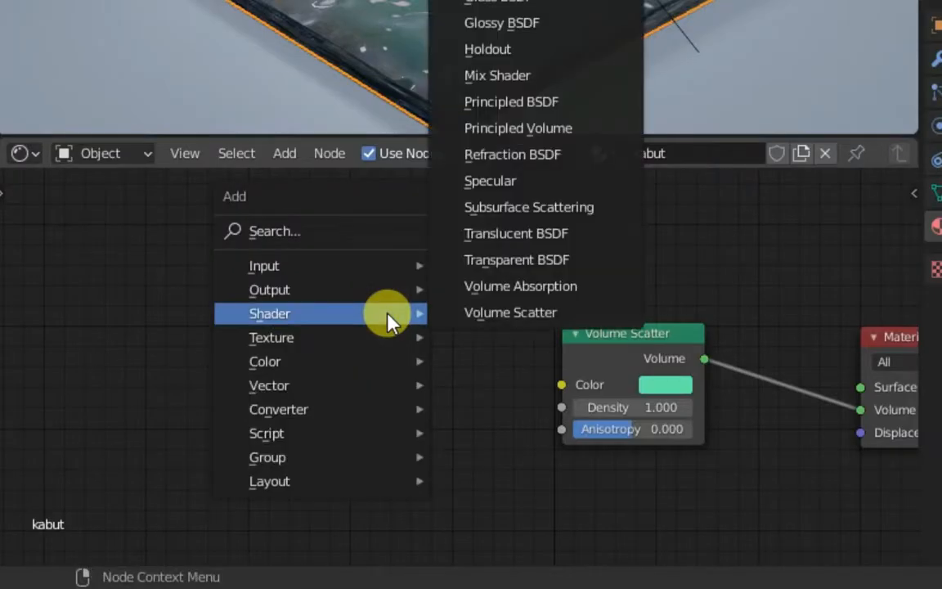
click(360, 232)
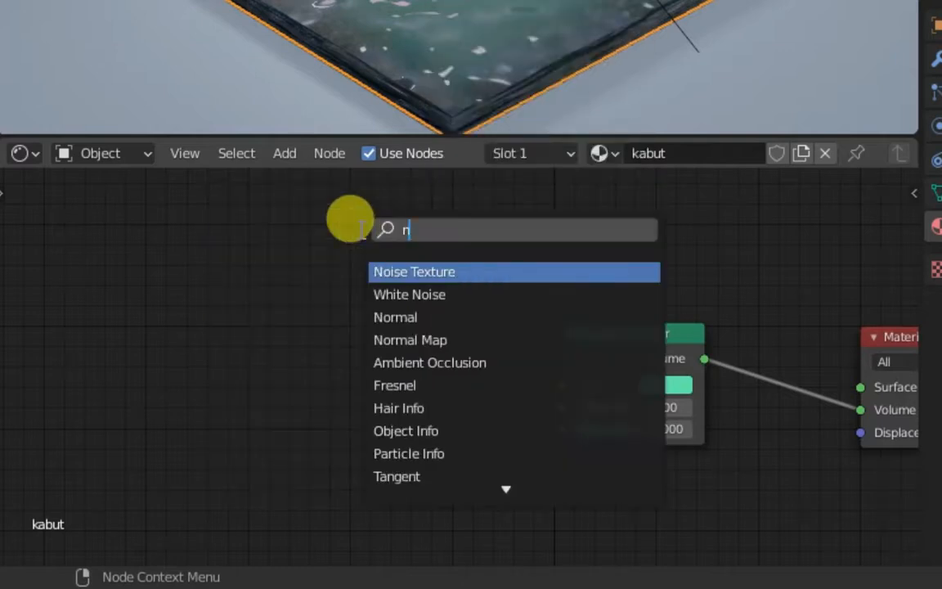
click(427, 276)
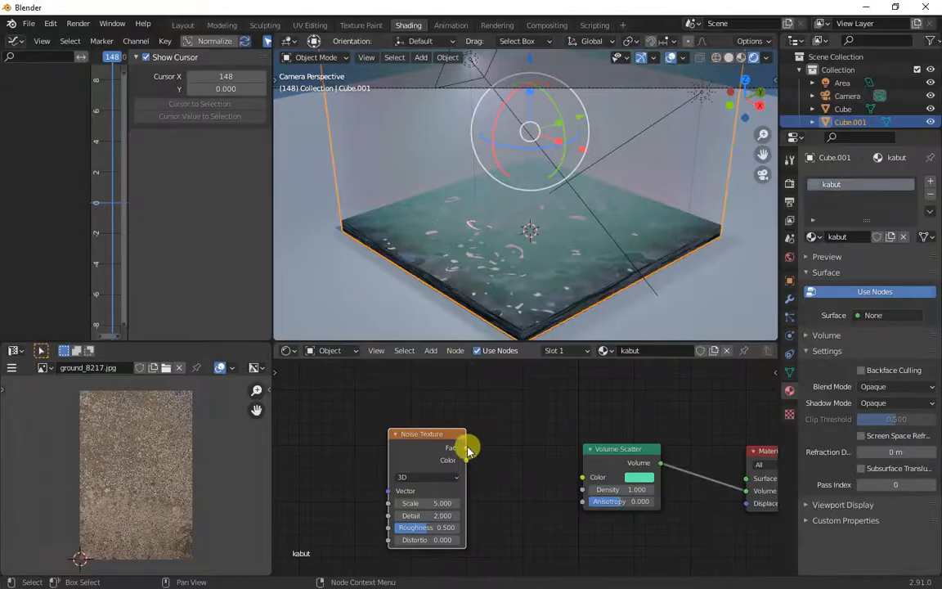
Add a Gradient Texture above the Noise Texture and connect its Fac to the Volume Scatter's Density.
key(shift+a)
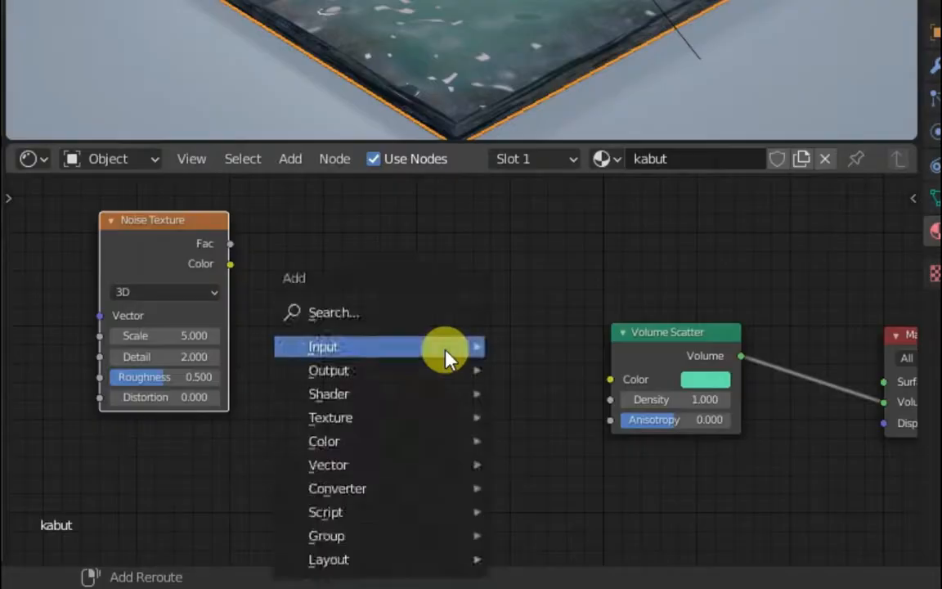
click(401, 310)
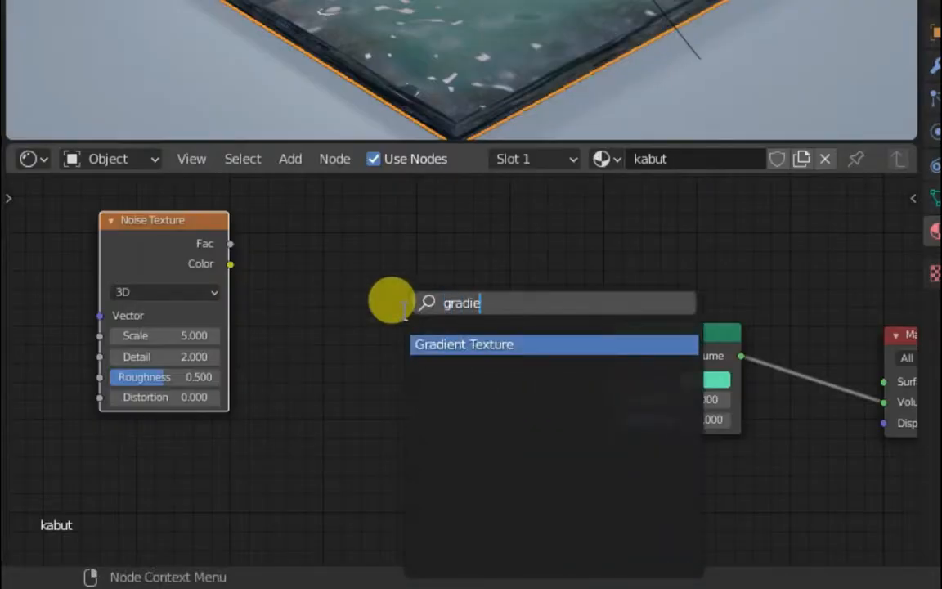
click(469, 347)
click(461, 434)
scroll(454, 430, down, 2)
drag(393, 406, 474, 475)
scroll(495, 432, up, 4)
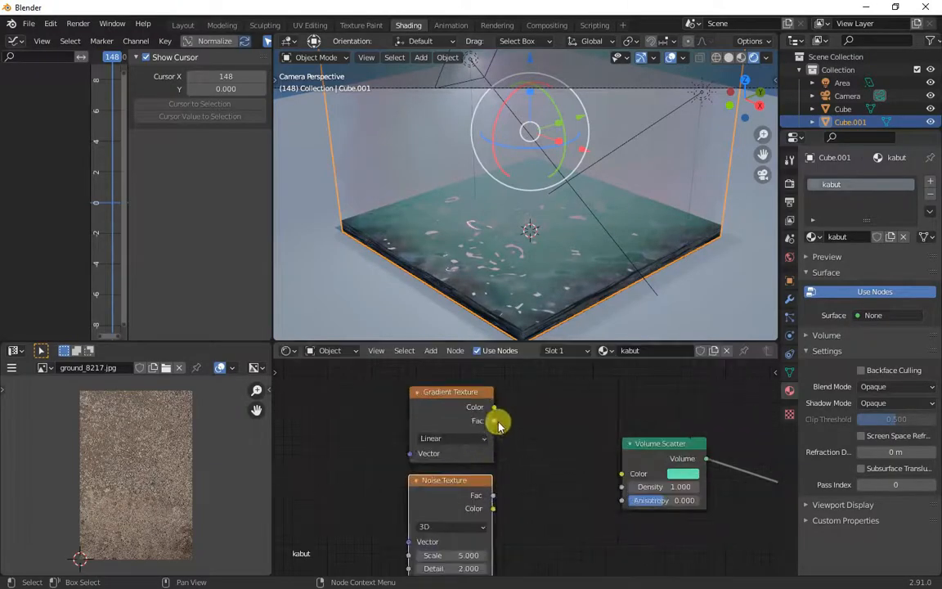
drag(495, 422, 618, 500)
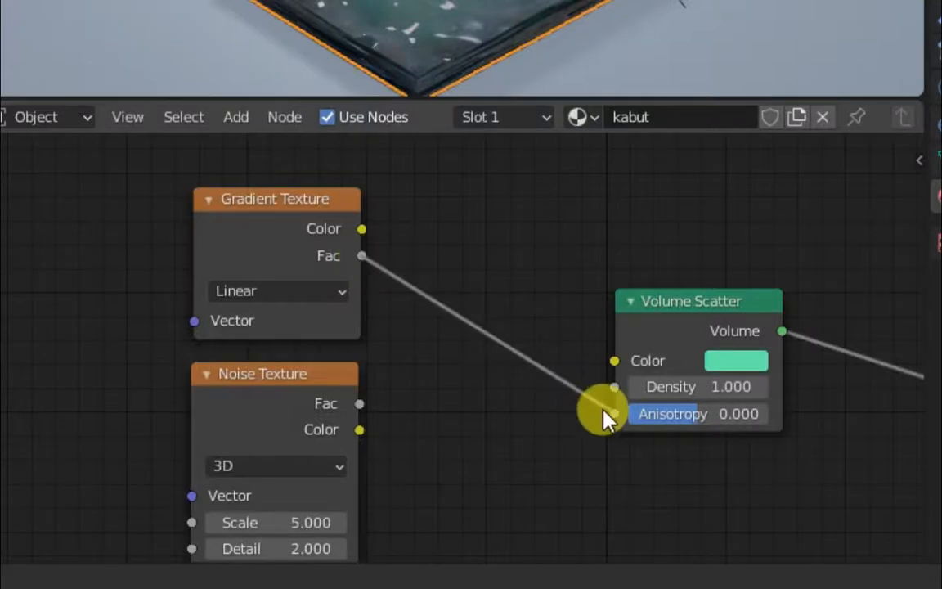
drag(606, 399, 614, 388)
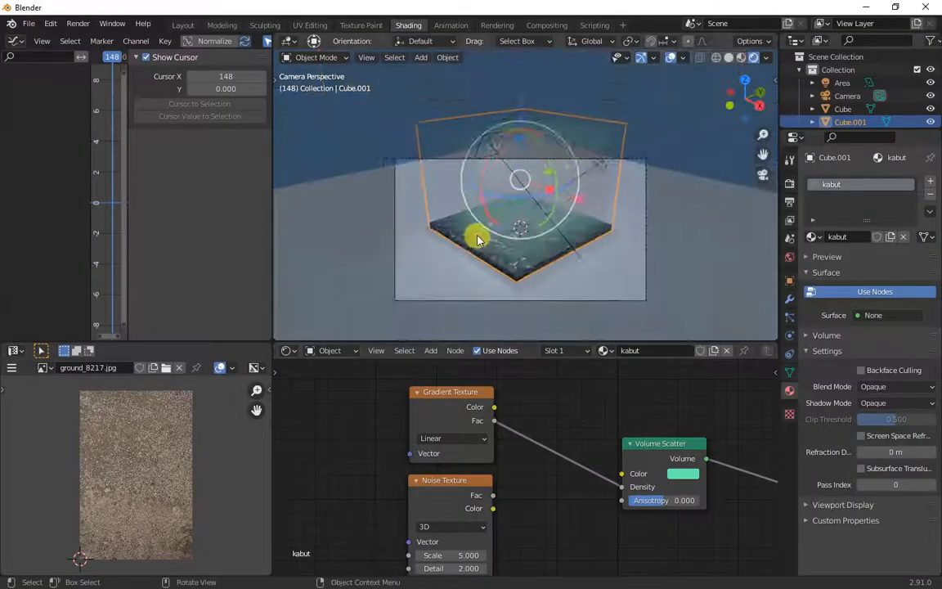
In front view, add mapping nodes to the Gradient Texture with Y rotation 87.3° and X location -0.5 m.
key(KP_1)
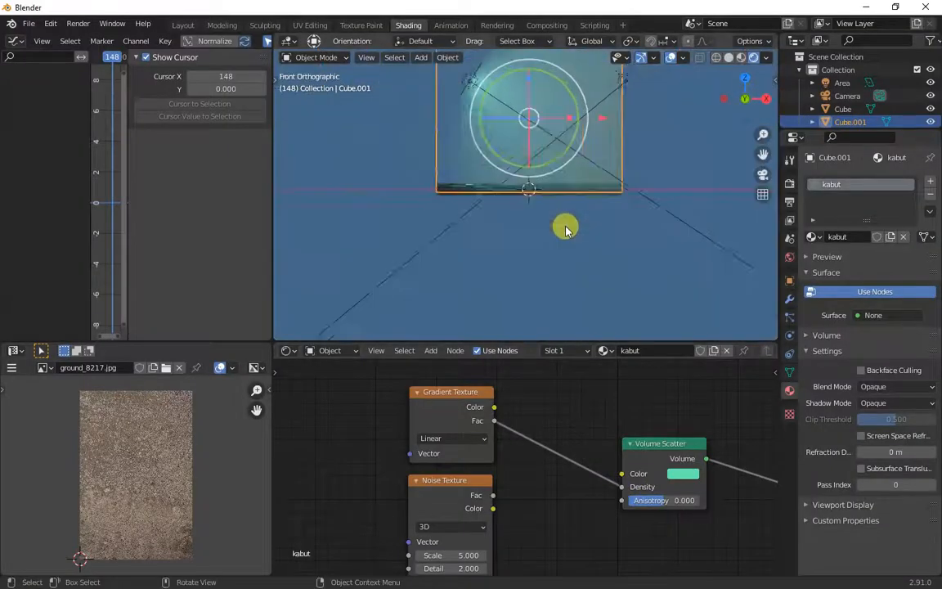
scroll(551, 286, up, 2)
shift+middle_drag(585, 151, 571, 221)
scroll(537, 465, up, 1)
scroll(536, 450, down, 2)
click(443, 415)
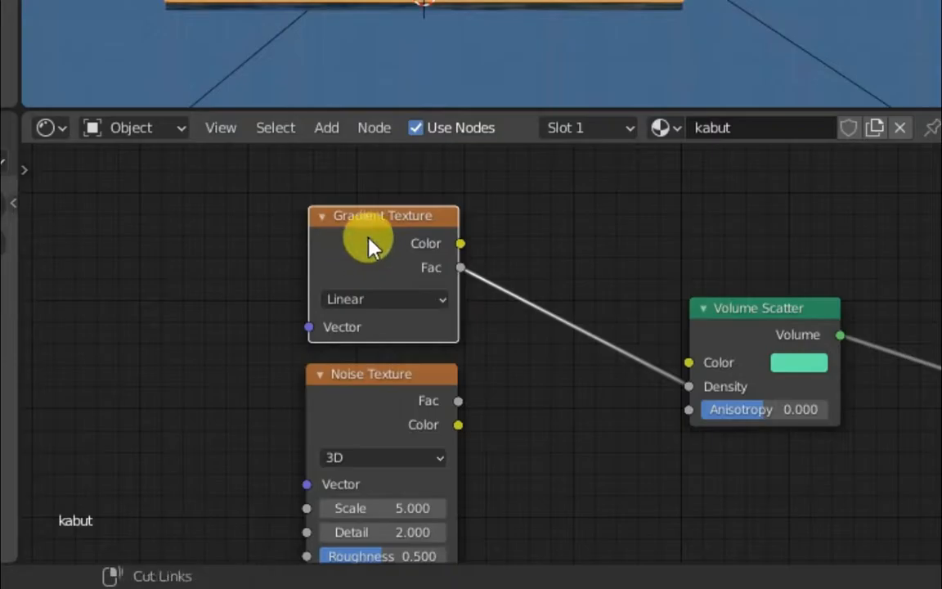
key(ctrl+t)
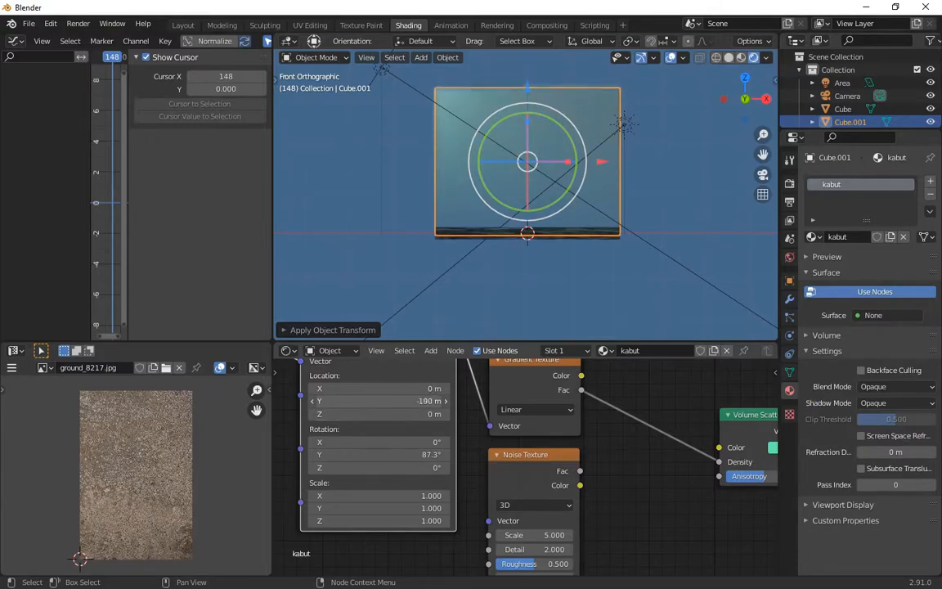
mouse_move(385, 388)
mouse_down()
mouse_move(367, 388)
mouse_move(383, 388)
mouse_up()
right_click(384, 388)
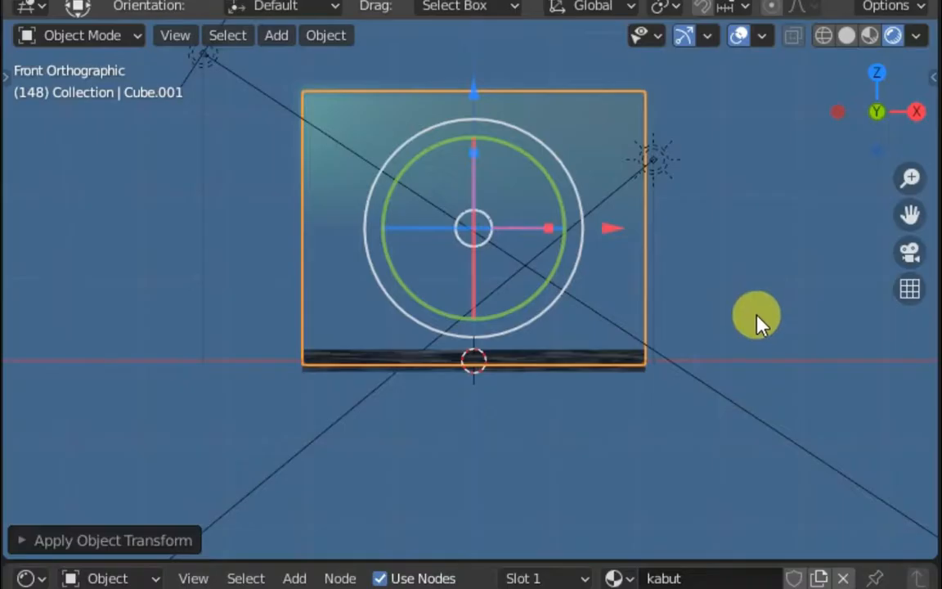
Rotate the fog cube 180° and set the gradient mapping's X location to -0.4 m.
text(r)
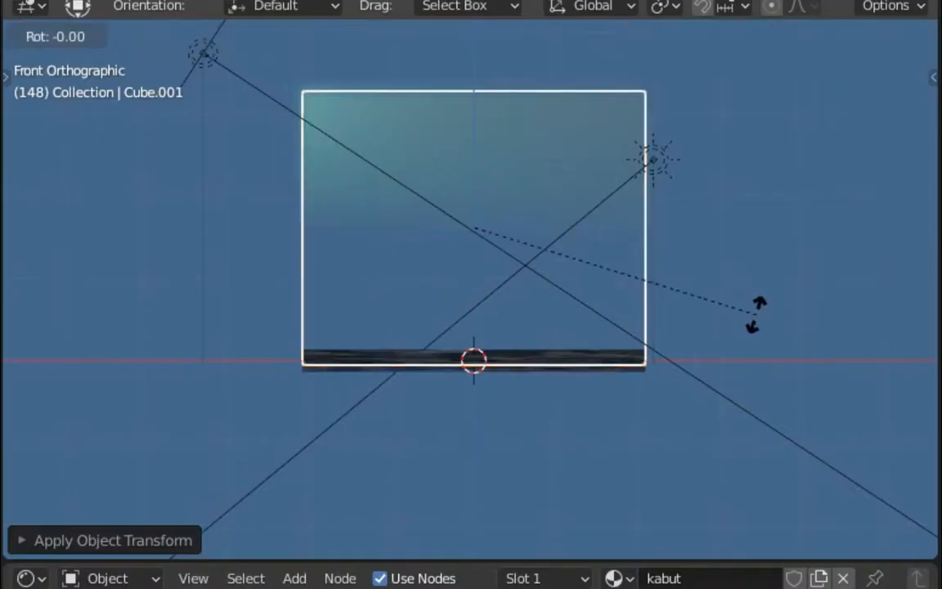
text(180)
click(756, 315)
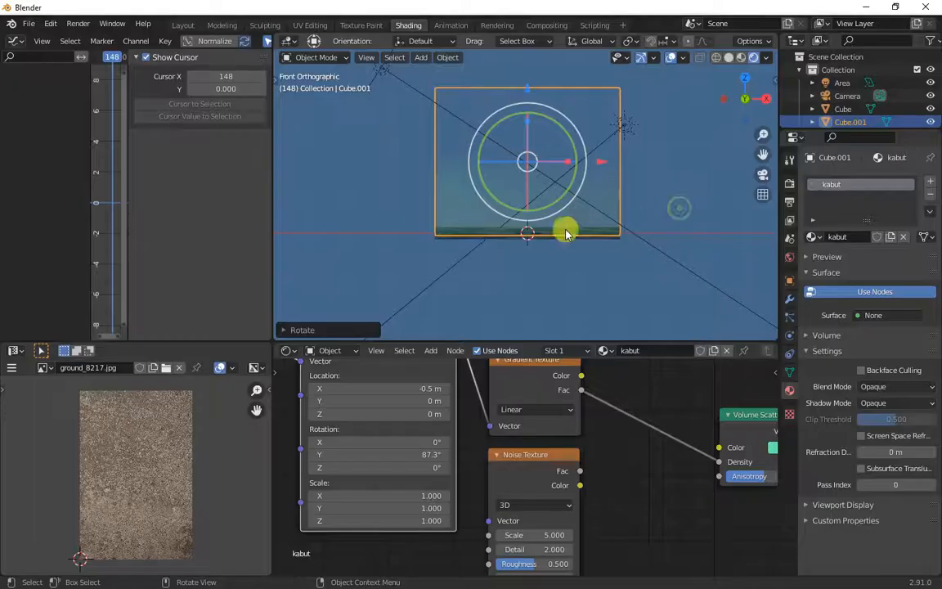
drag(423, 388, 397, 388)
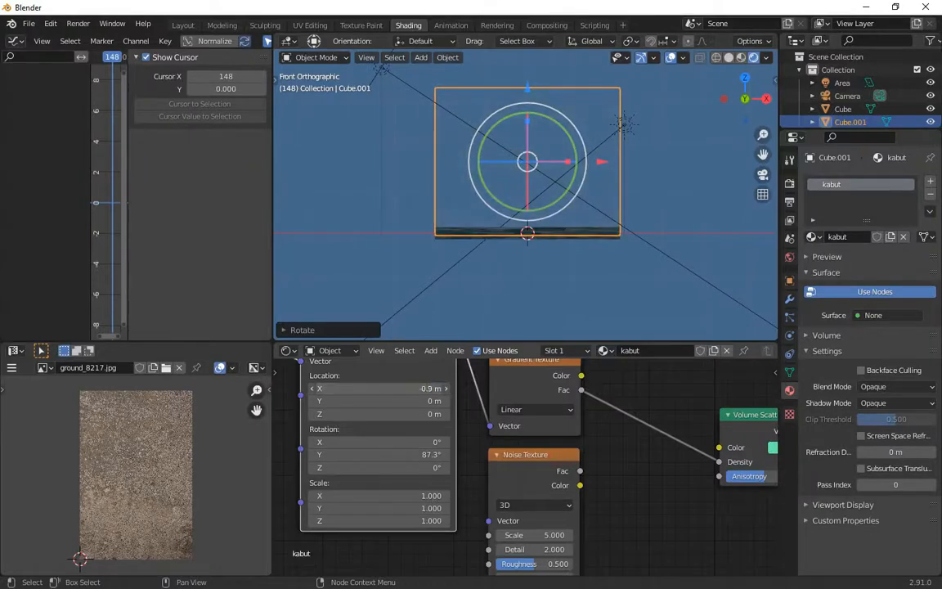
Insert a Mix color node between the Gradient Texture and Volume Scatter, and connect the Noise Texture's Fac to Color2.
key(shift+a)
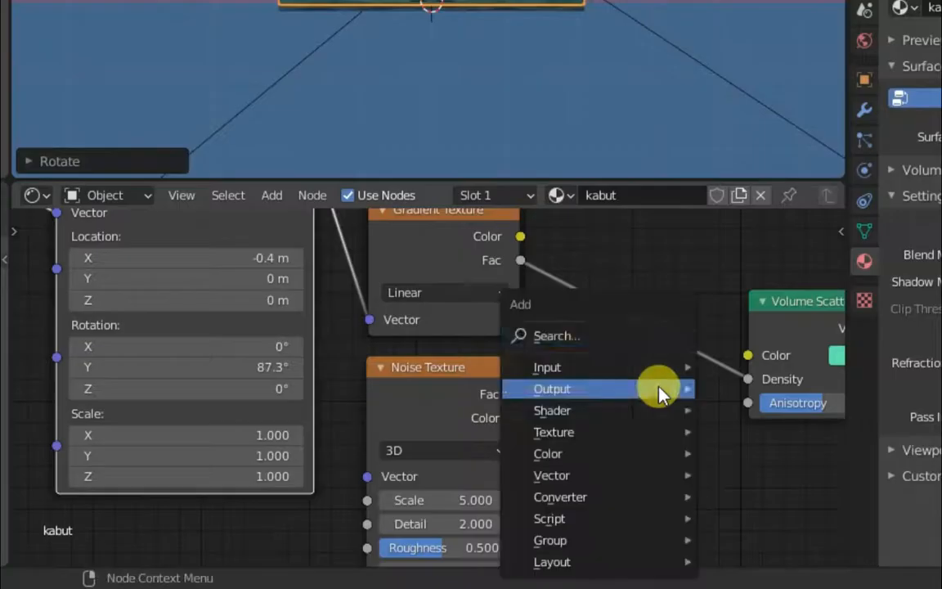
click(636, 431)
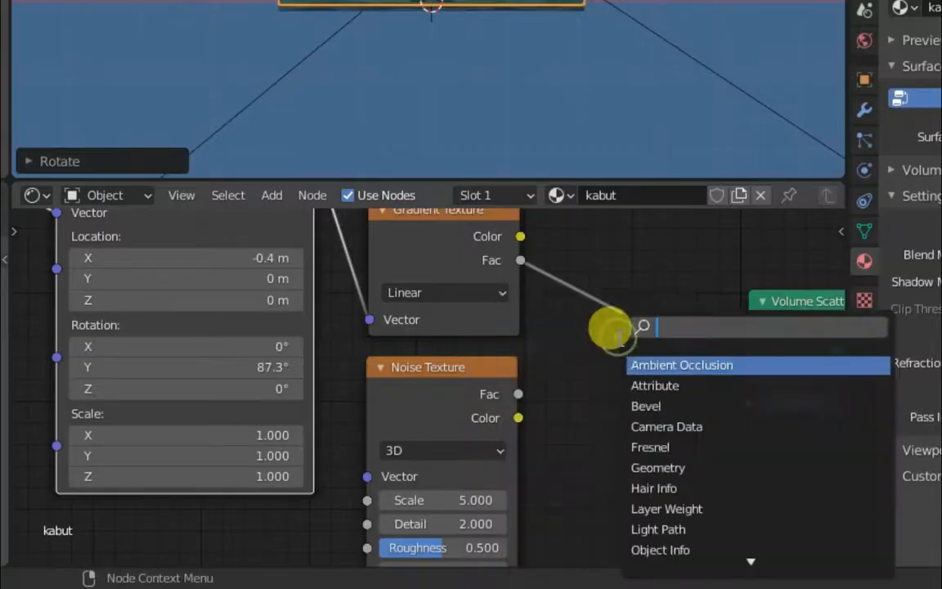
text(mi)
click(678, 384)
click(626, 337)
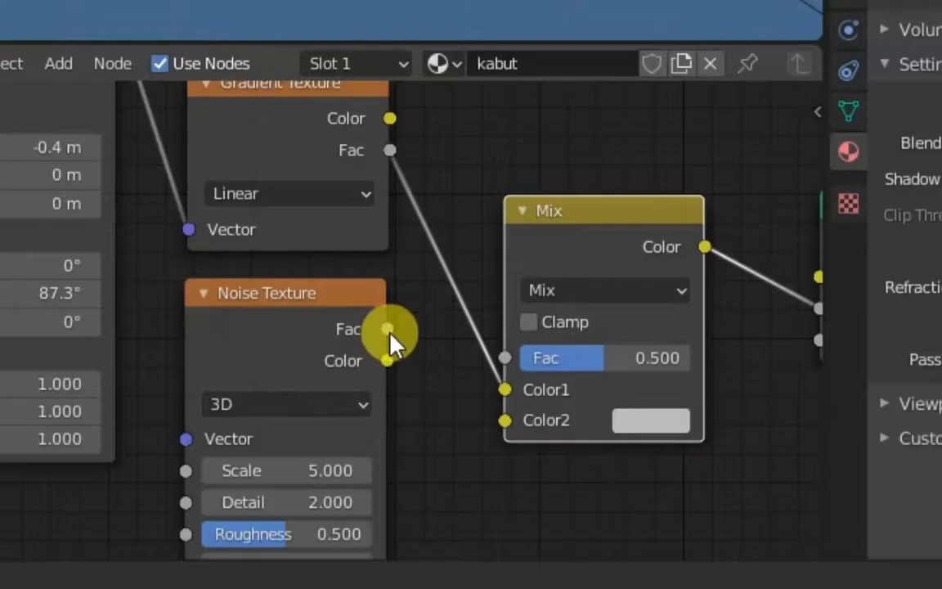
drag(580, 472, 634, 513)
Move the Volume Scatter aside and insert a ColorRamp node between Mix and its Density input.
scroll(676, 403, down, 3)
middle_drag(667, 391, 555, 404)
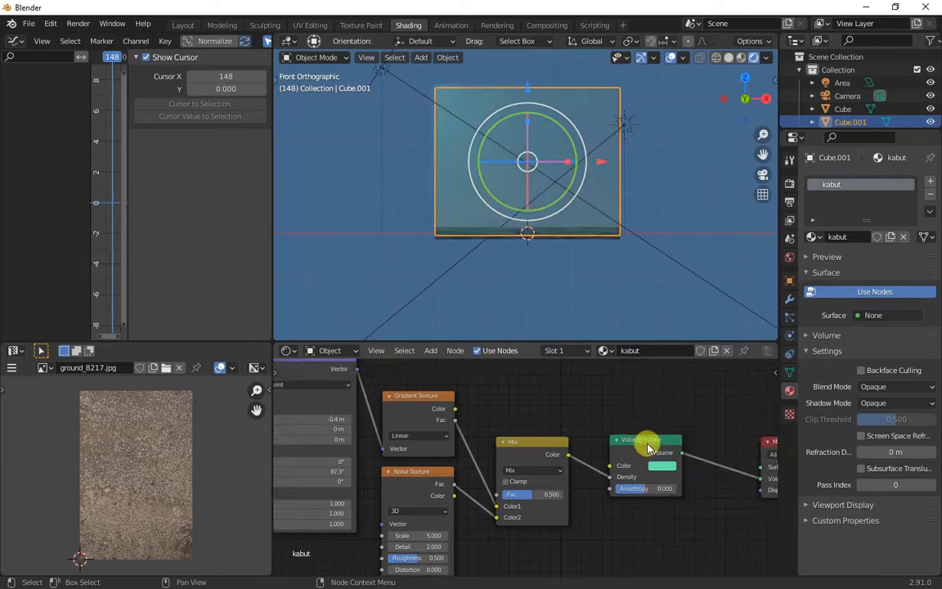
drag(649, 449, 683, 440)
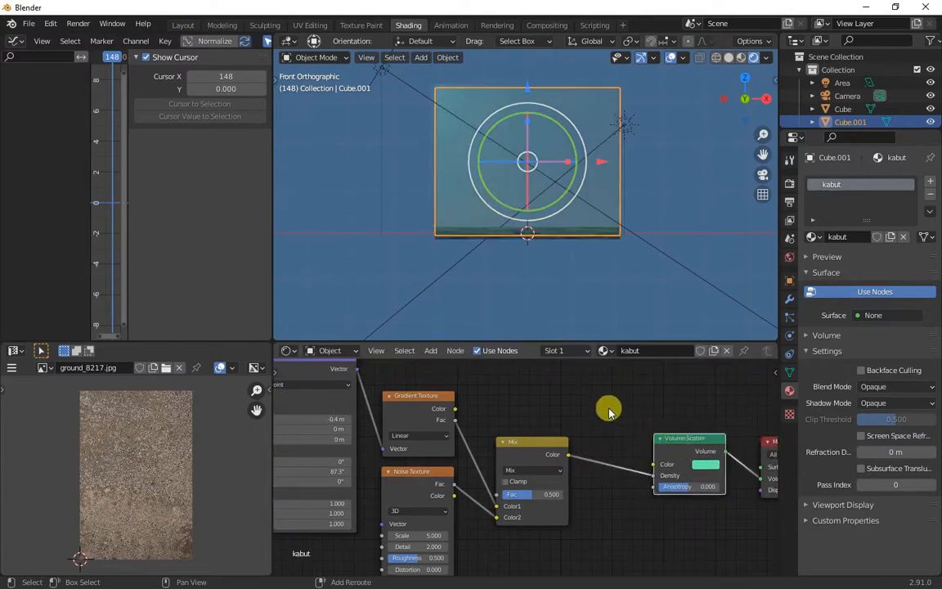
key(shift+a)
click(610, 409)
text(ramp)
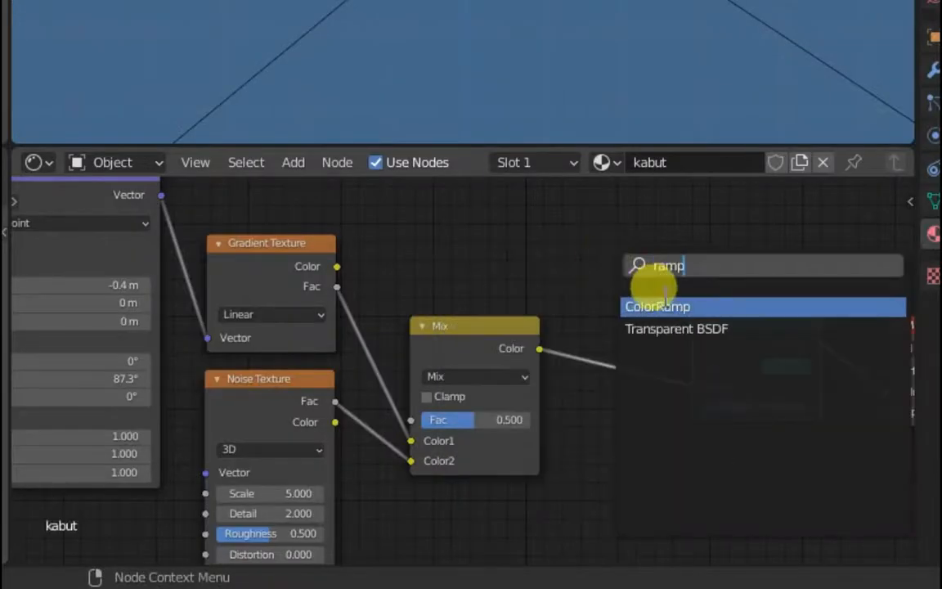
click(665, 306)
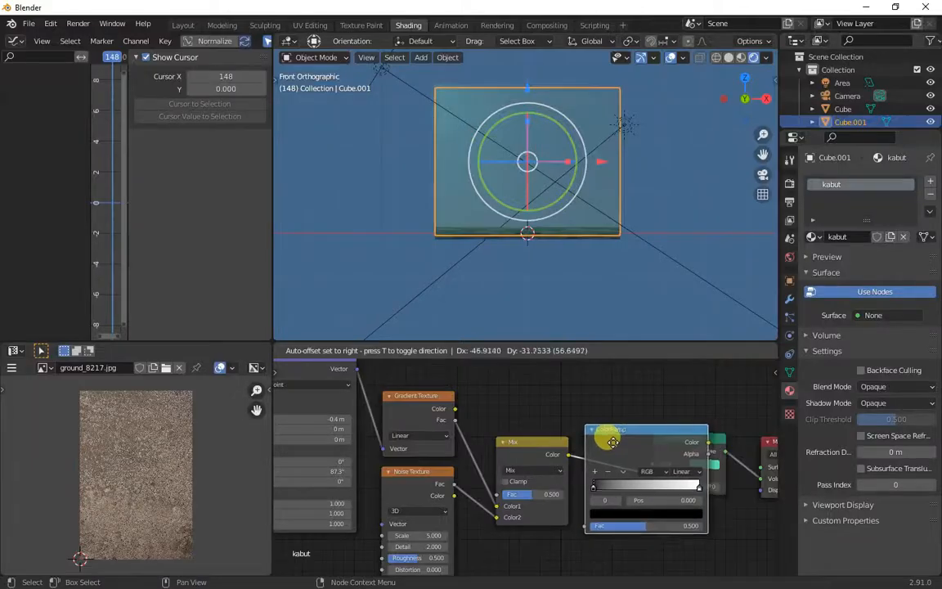
click(616, 325)
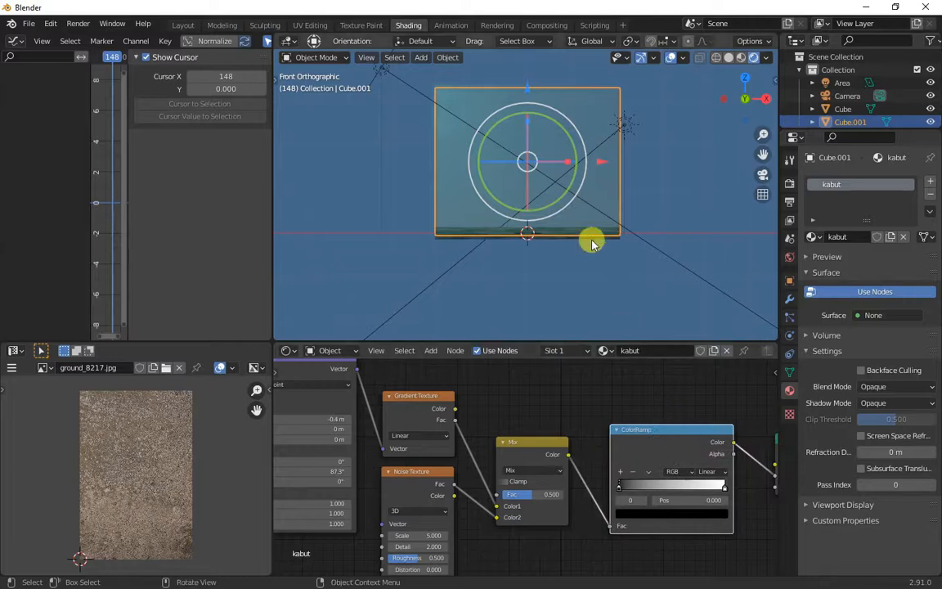
scroll(592, 244, up, 3)
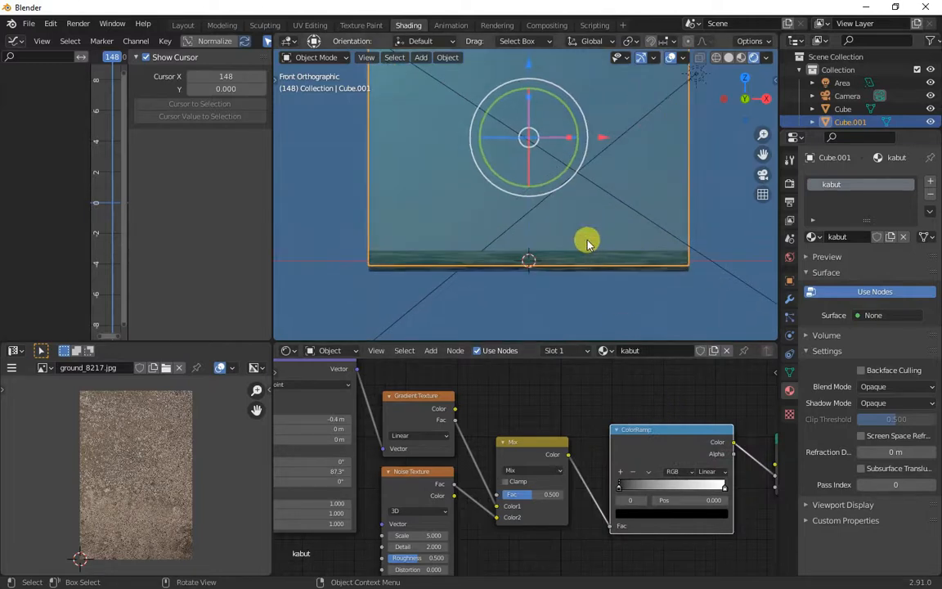
scroll(588, 244, up, 2)
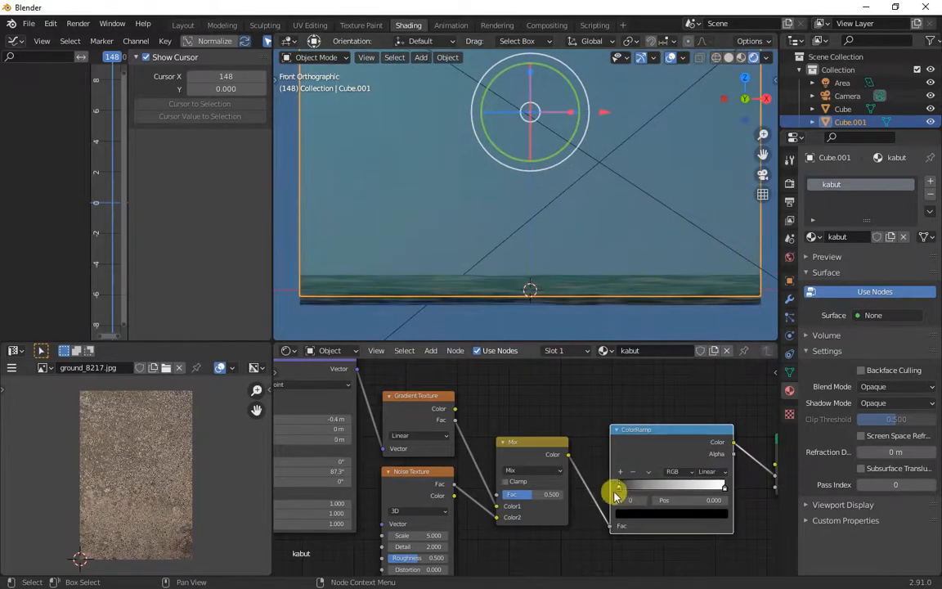
Bring the fog ColorRamp's stops together near the middle, with the white stop at position 0.595.
drag(616, 494, 679, 493)
scroll(579, 450, down, 2)
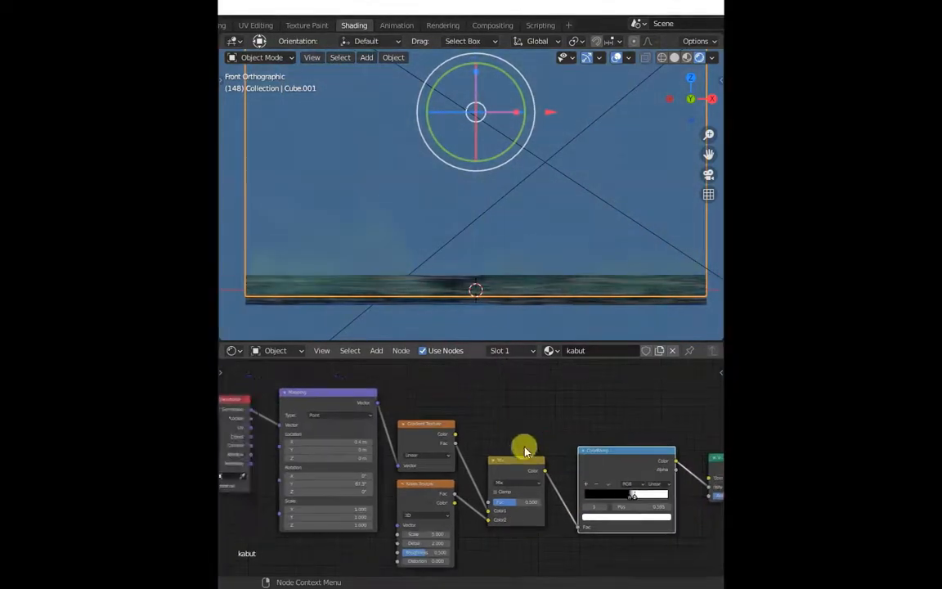
Set the gradient mapping's X location to -0.1 m and the Noise Texture scale to 1.8.
scroll(483, 458, up, 1)
middle_drag(474, 163, 513, 246)
scroll(249, 552, up, 2)
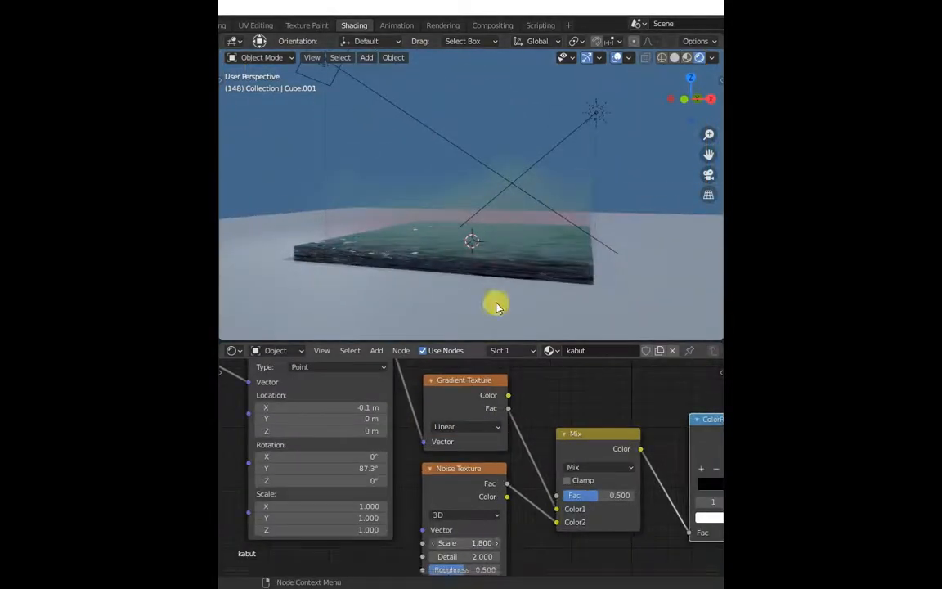
middle_drag(495, 306, 466, 333)
Duplicate the gradient's Mapping node and feed the copy into the Noise Texture's Vector input.
scroll(396, 401, down, 3)
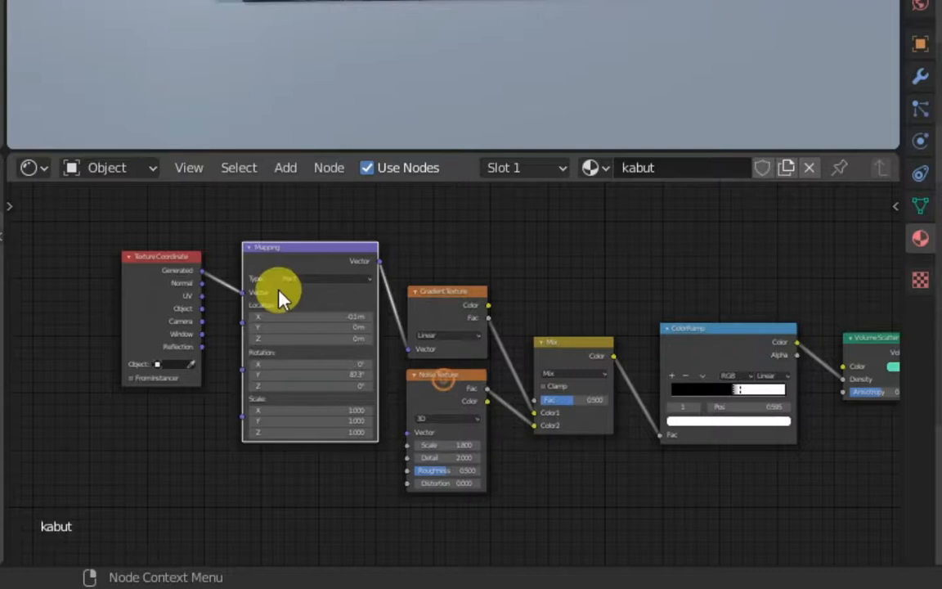
key(shift+d)
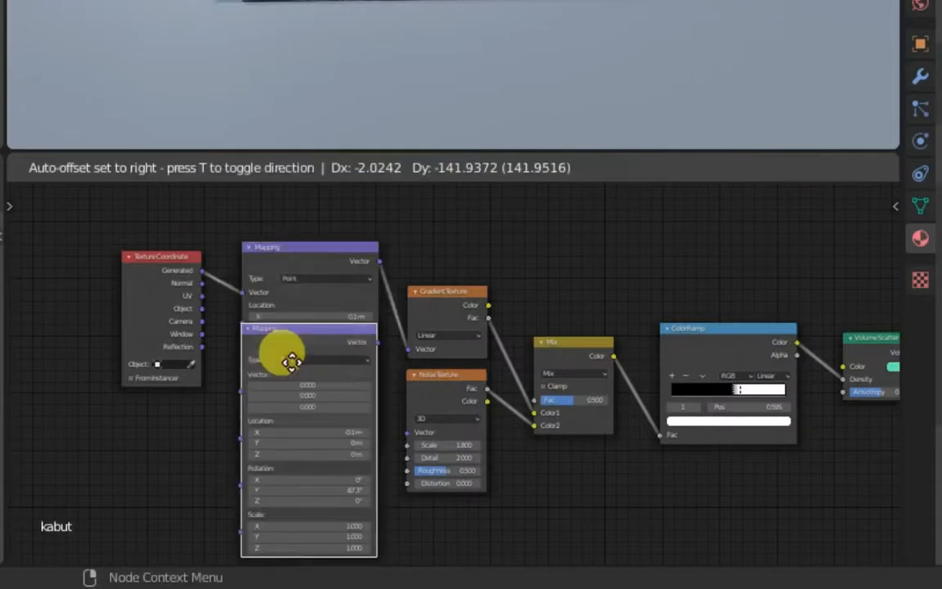
click(413, 518)
scroll(411, 467, up, 2)
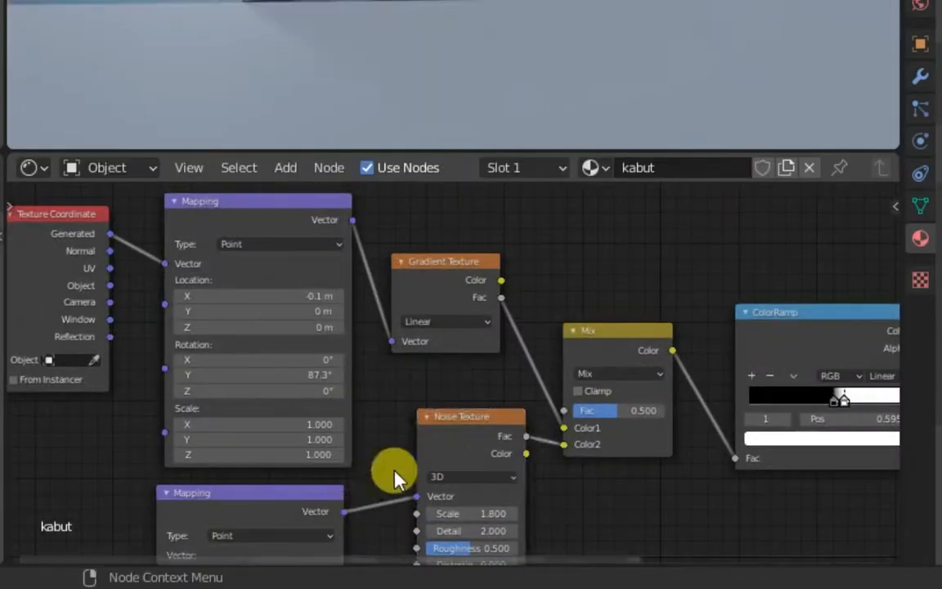
Space out the Texture Coordinate node, link its Generated output to the noise mapping, and set that mapping's X location to 0 m.
middle_drag(393, 469, 480, 373)
scroll(481, 373, down, 7)
middle_drag(286, 335, 323, 358)
drag(318, 252, 169, 266)
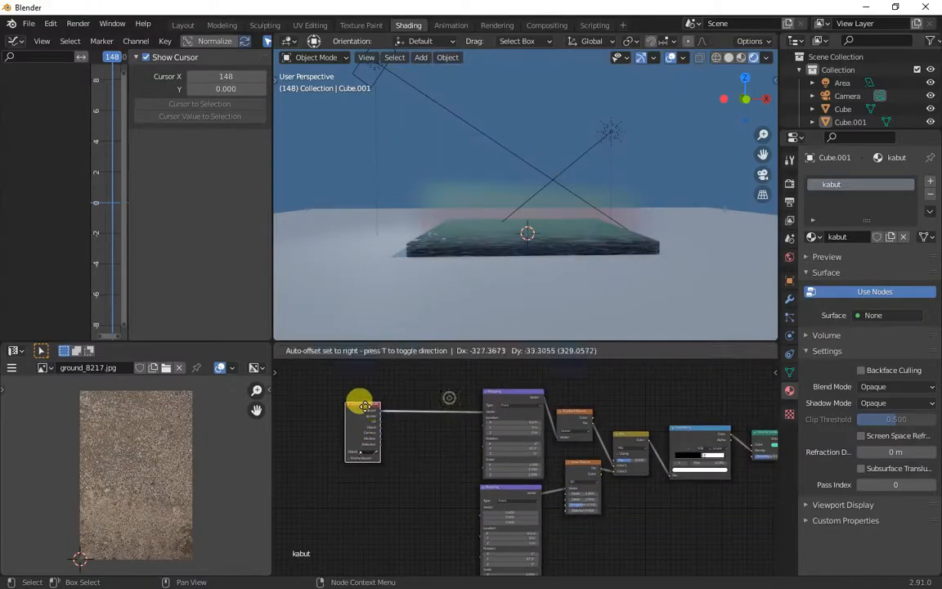
drag(381, 413, 482, 507)
scroll(570, 511, down, 2)
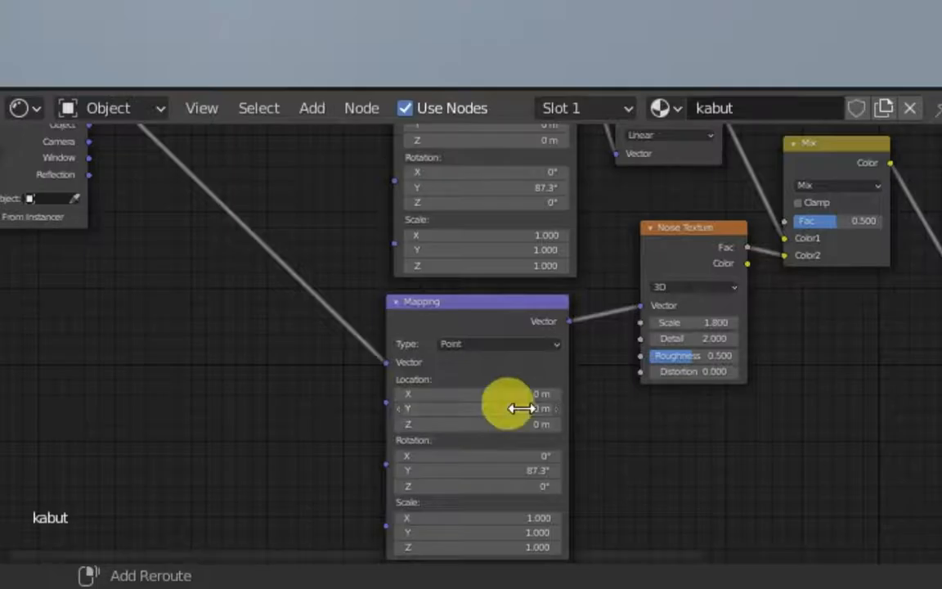
Insert a single keyframe on the noise mapping's Y location and add a Generator modifier with an x coefficient of 0.2.
right_click(521, 408)
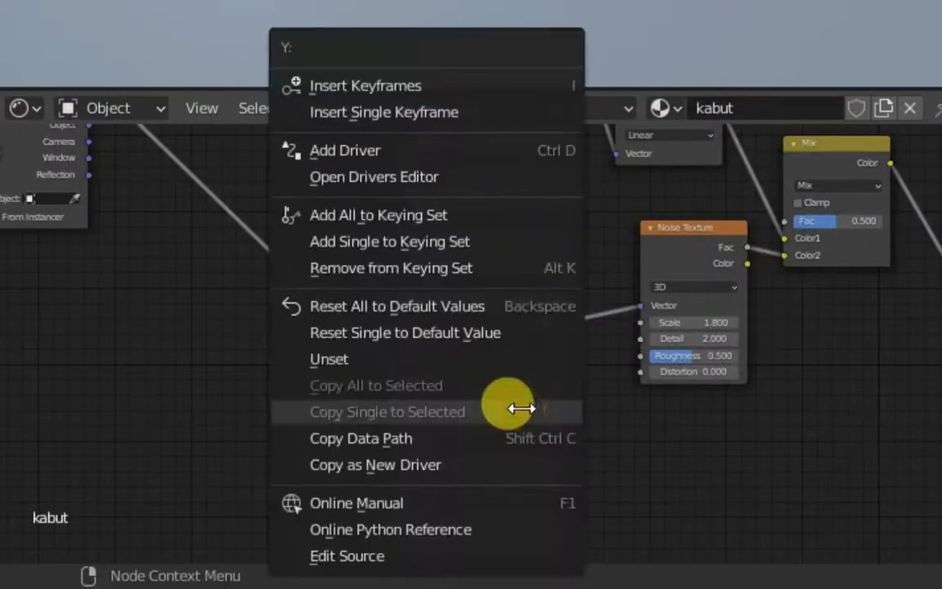
click(458, 112)
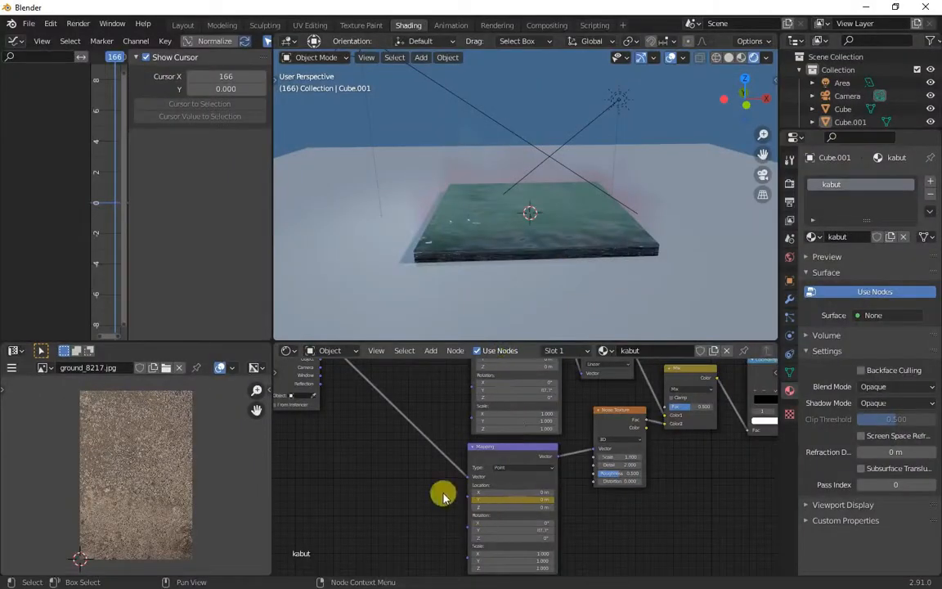
click(575, 191)
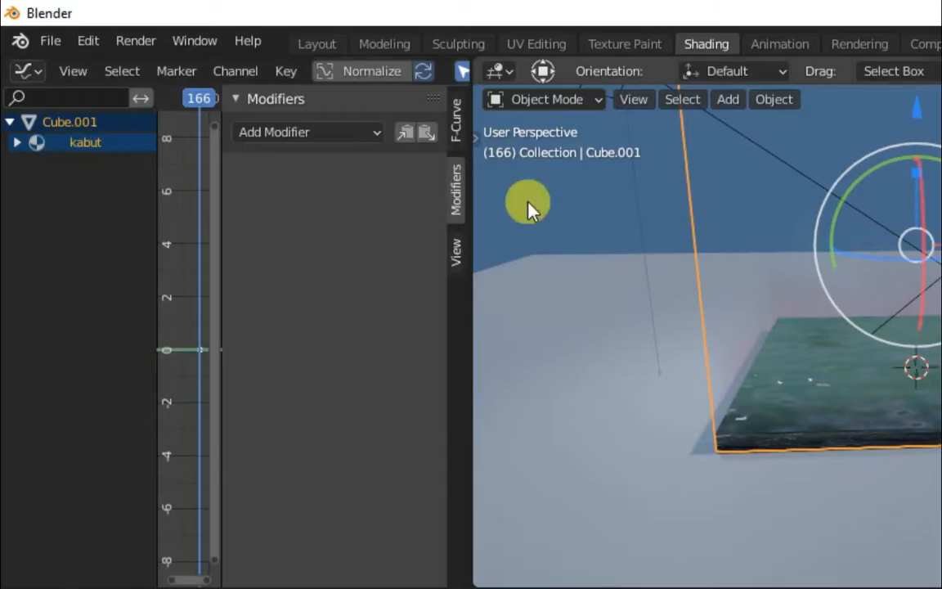
click(211, 78)
click(344, 161)
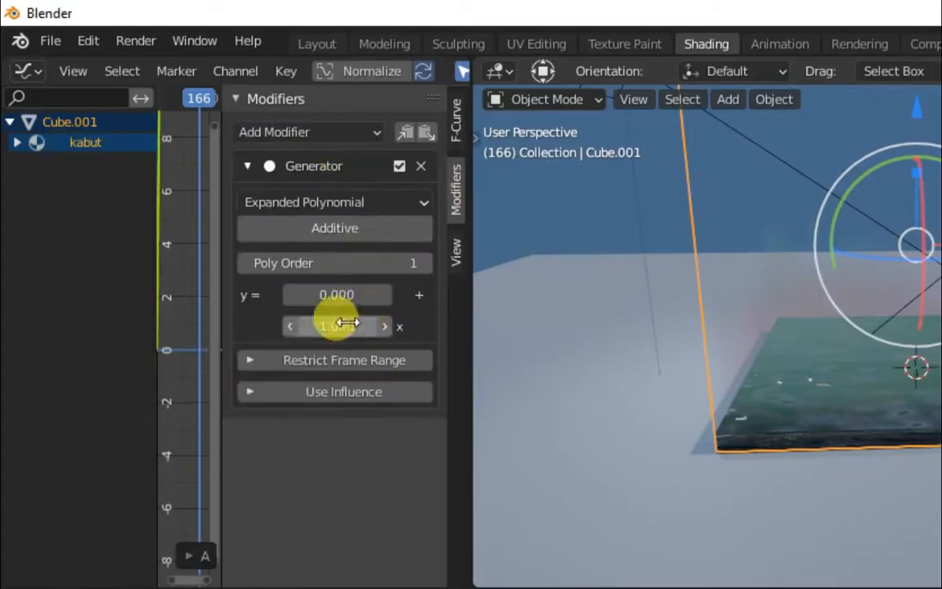
text(0.2)
key(Return)
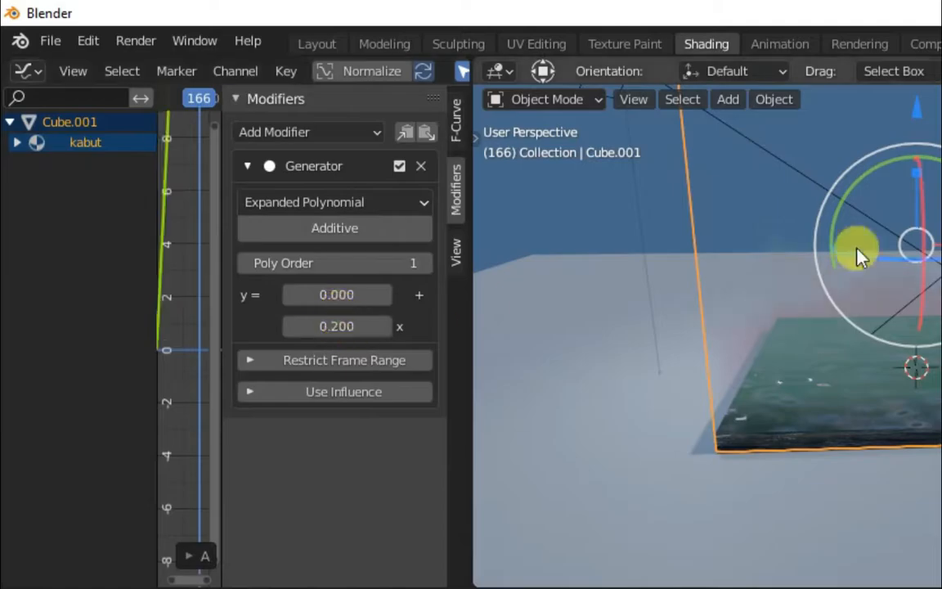
Play back the fog animation with the viewport overlays hidden.
key(space)
key(alt+a)
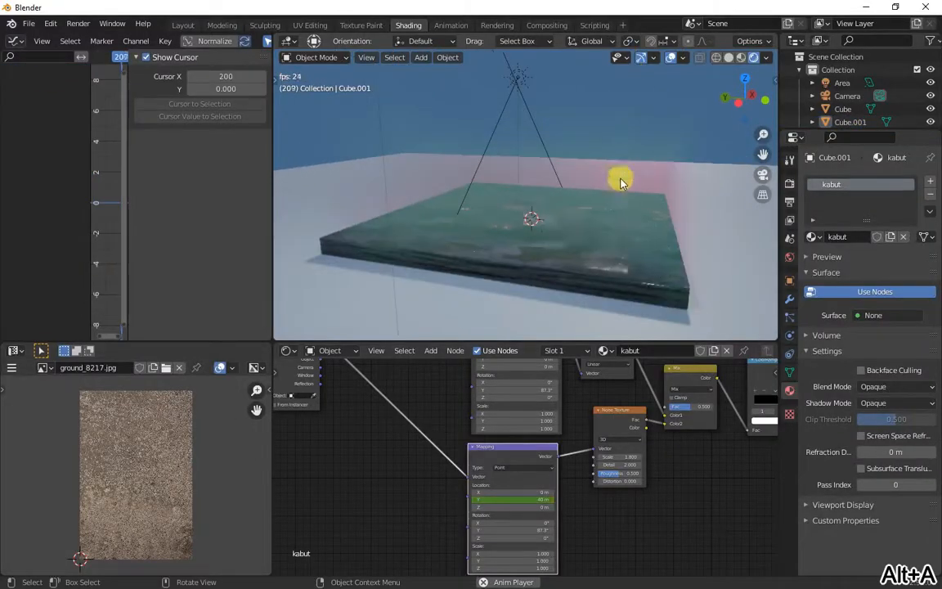
click(671, 59)
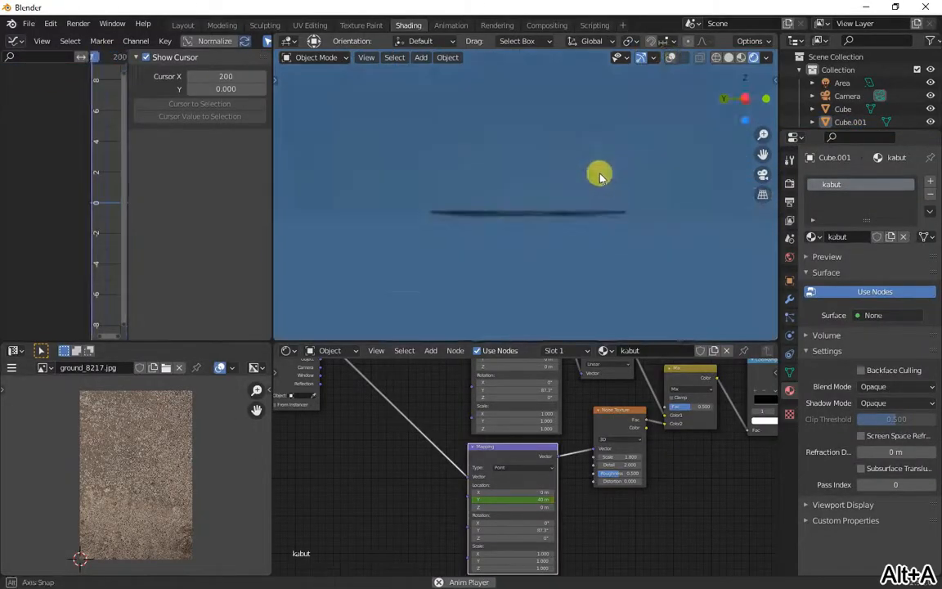
Change the world background colour to a dark blue and turn the viewport overlays back on.
click(790, 256)
click(883, 267)
scroll(647, 215, down, 3)
click(671, 58)
Select the sun light and give it a light blue colour with hue 0.594, saturation 0.577 and value 1.
click(581, 174)
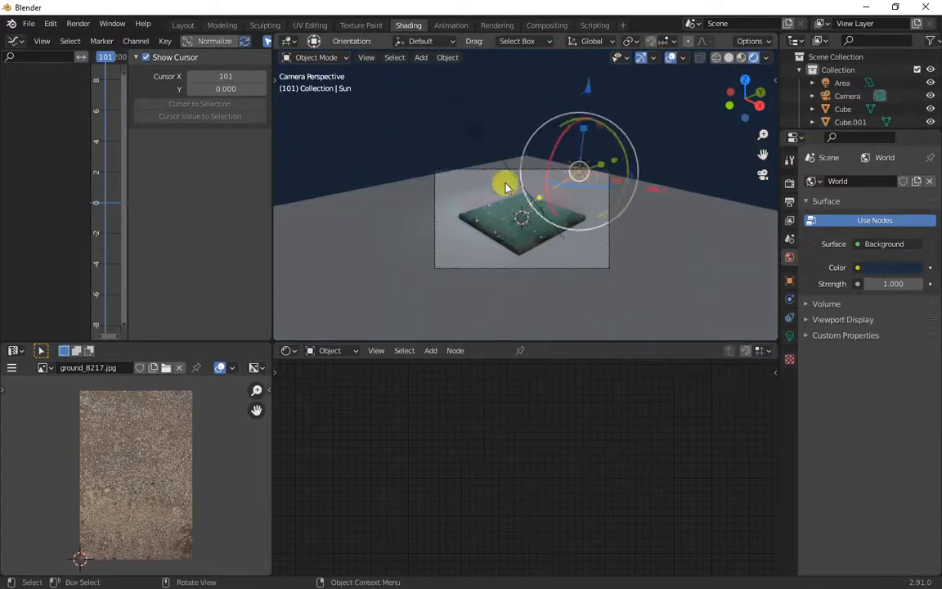
scroll(507, 186, up, 3)
click(790, 336)
click(887, 254)
drag(851, 120, 864, 102)
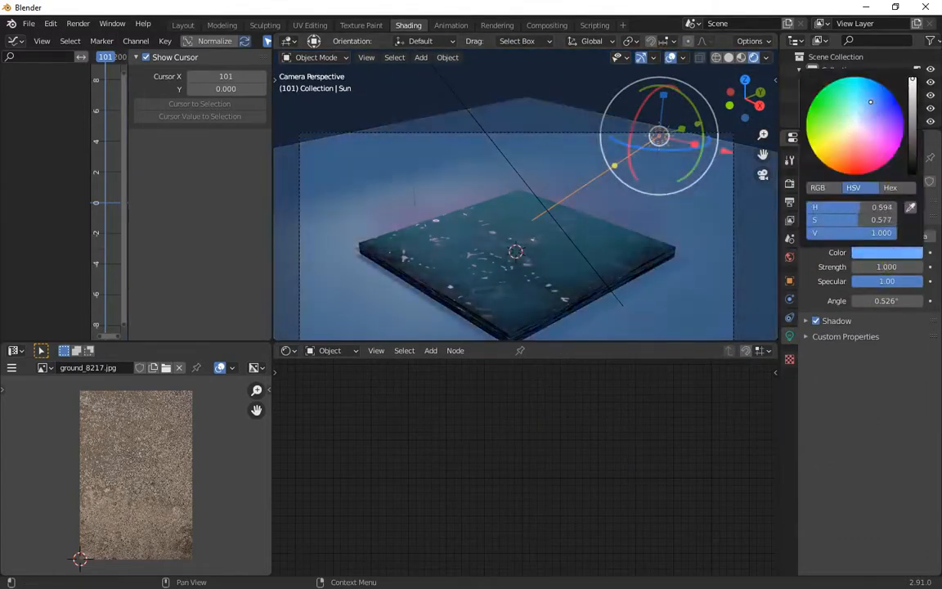
Select the fog cube and examine its Mix, ColorRamp and Volume Scatter nodes along with the fog over the slab.
middle_drag(475, 211, 515, 196)
click(496, 194)
scroll(742, 461, up, 2)
middle_drag(742, 460, 561, 533)
middle_drag(714, 505, 688, 513)
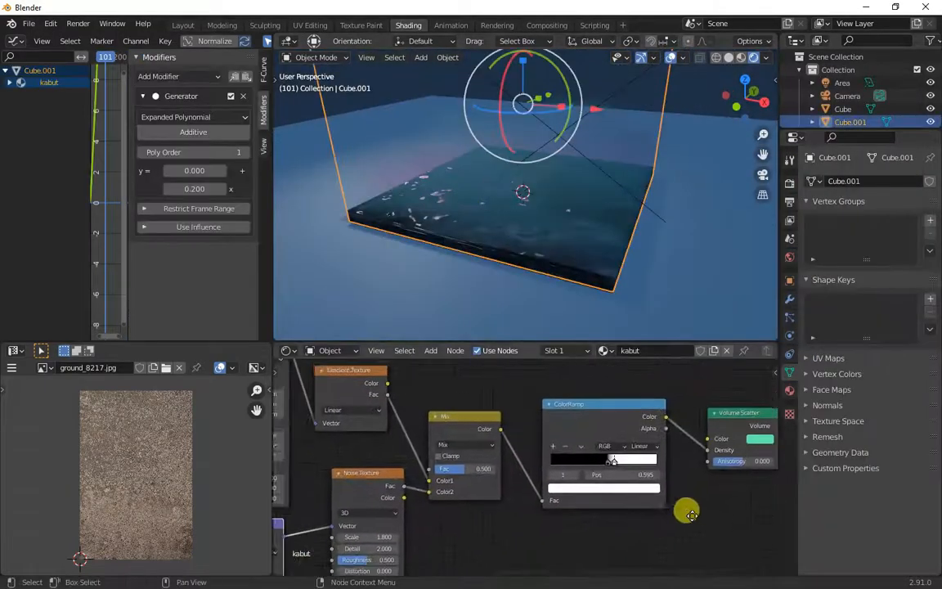
middle_drag(475, 538, 518, 530)
scroll(458, 211, down, 2)
middle_drag(455, 211, 530, 225)
Fine-tune the dark blue shade of the world background colour.
click(789, 257)
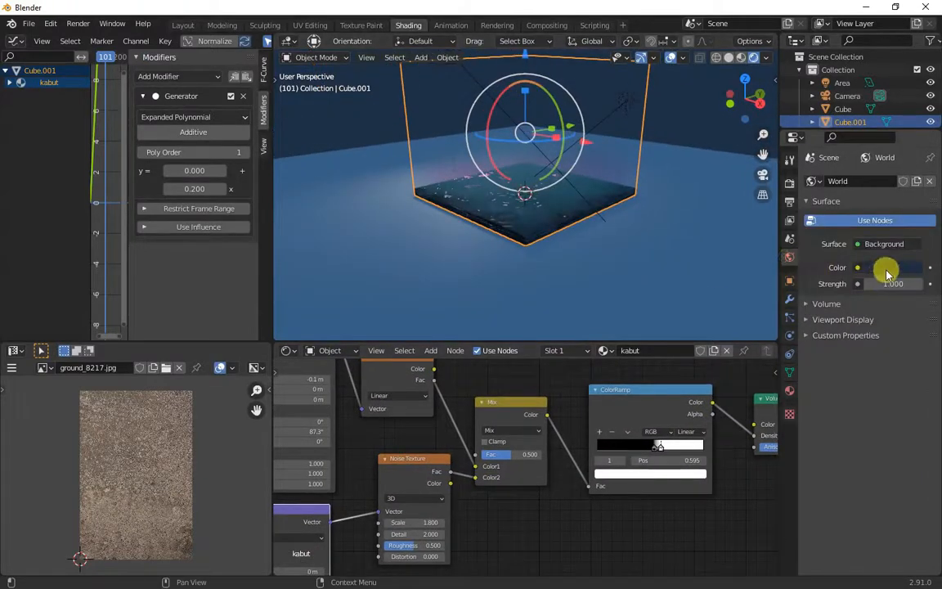
click(889, 268)
drag(863, 119, 865, 111)
Play back the animation and examine the fog over the slab from close up.
scroll(519, 214, up, 2)
middle_drag(519, 214, 376, 215)
click(474, 184)
key(alt+a)
click(440, 167)
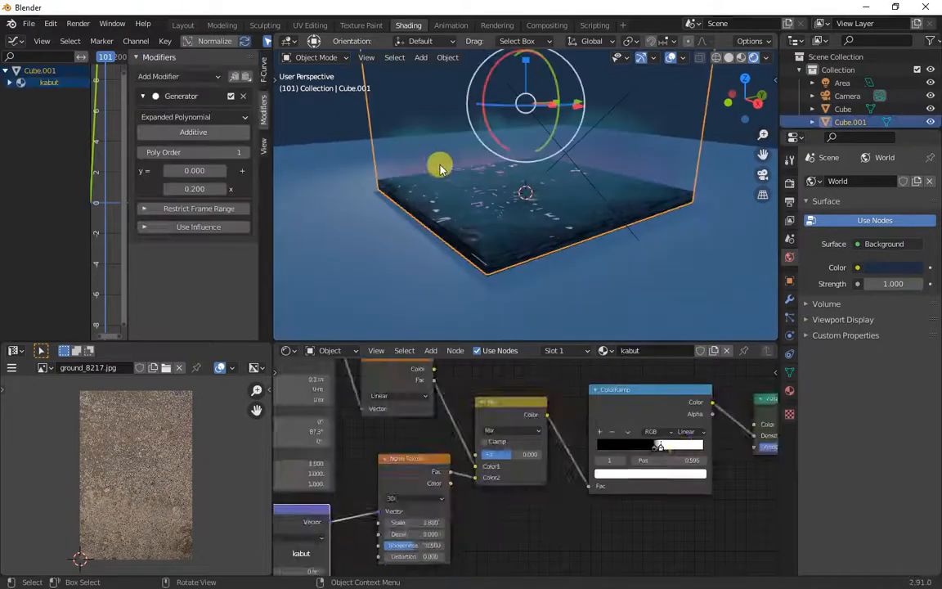
In camera view, sharpen the fog by moving the ColorRamp's white stop up against the black stop.
middle_drag(741, 433, 523, 474)
scroll(573, 476, up, 1)
scroll(484, 263, down, 4)
key(KP_0)
scroll(526, 505, up, 3)
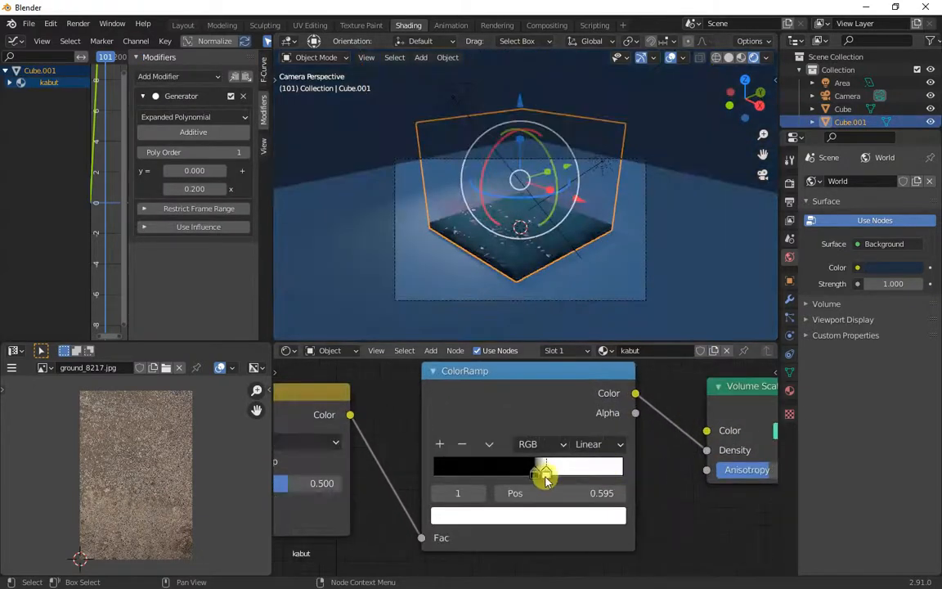
drag(544, 476, 533, 476)
Preview the fog animation and set the gradient mapping's X location to -0.16 m.
middle_drag(511, 322, 561, 197)
key(alt+a)
scroll(546, 201, down, 6)
click(523, 176)
scroll(368, 419, down, 6)
middle_drag(360, 426, 538, 532)
scroll(501, 482, up, 1)
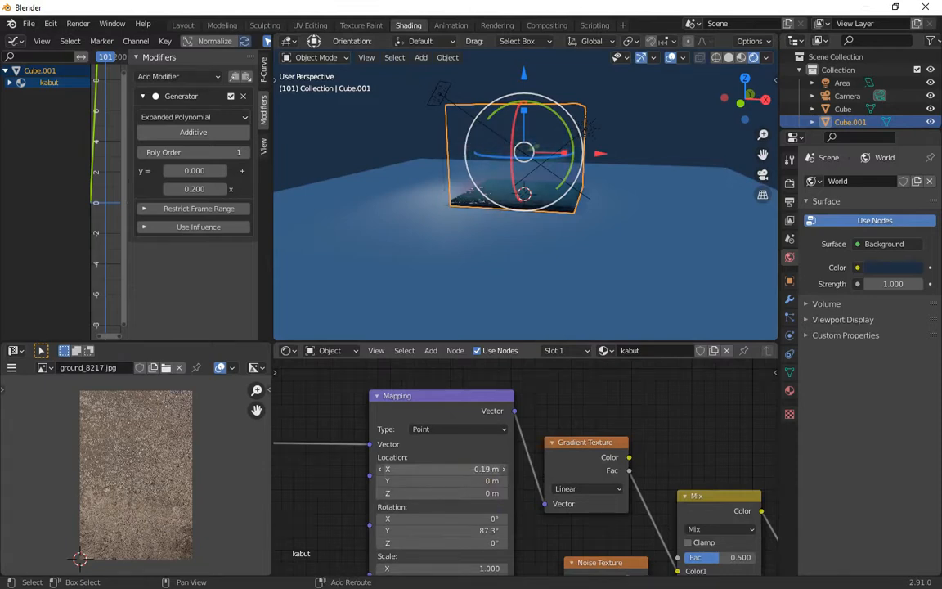
Play back the fog from the side and set the Noise Texture scale to 4.9.
key(alt+a)
middle_drag(530, 226, 484, 198)
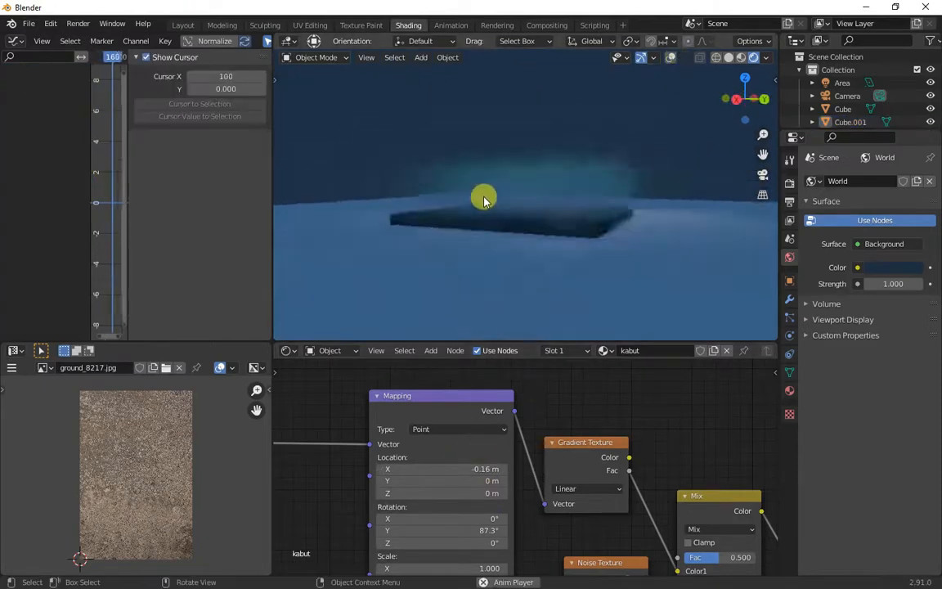
scroll(583, 431, down, 3)
middle_drag(584, 562, 692, 424)
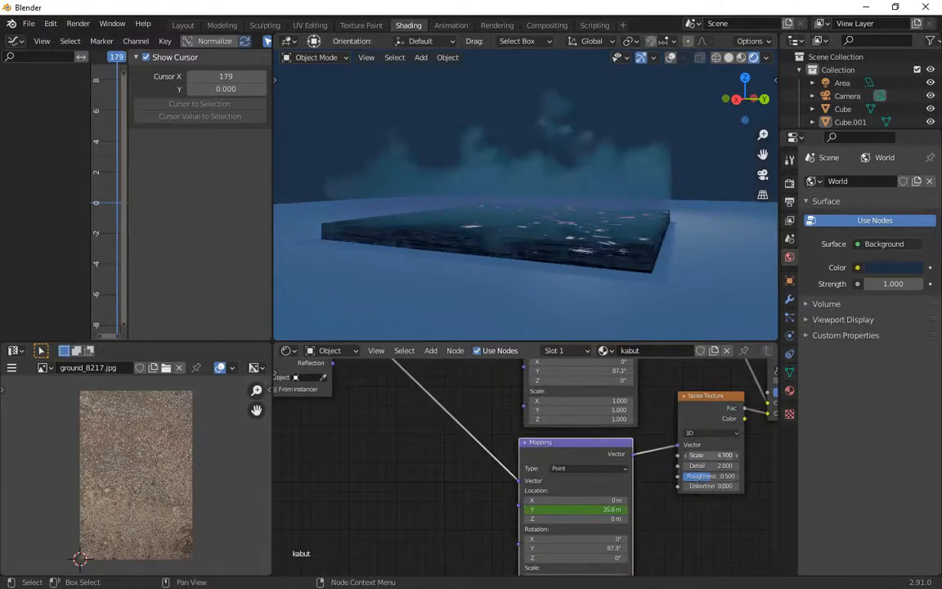
Add a point light above the slab with 50 W power and a light orange colour, and move it towards the back corner.
middle_drag(630, 295, 655, 210)
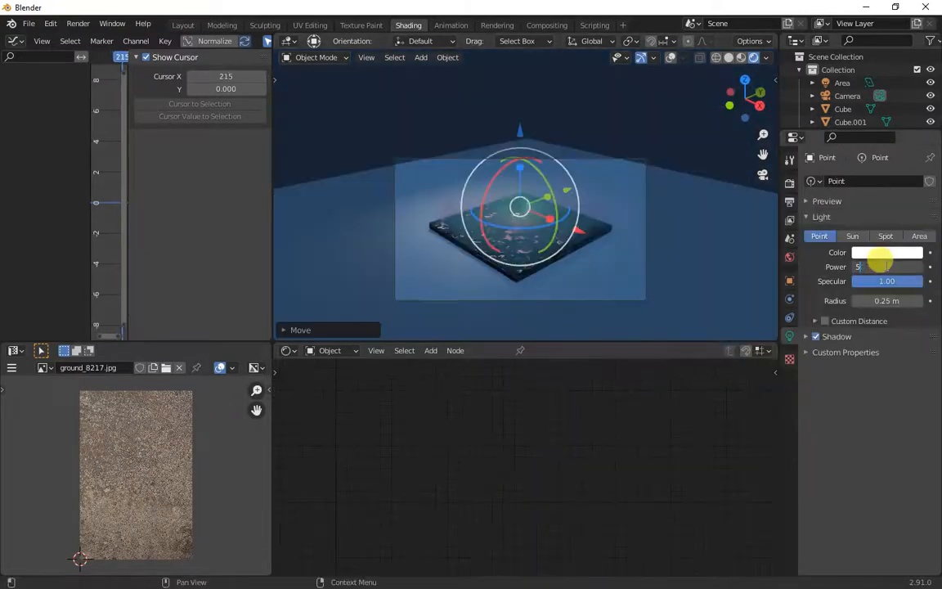
click(887, 254)
key(g)
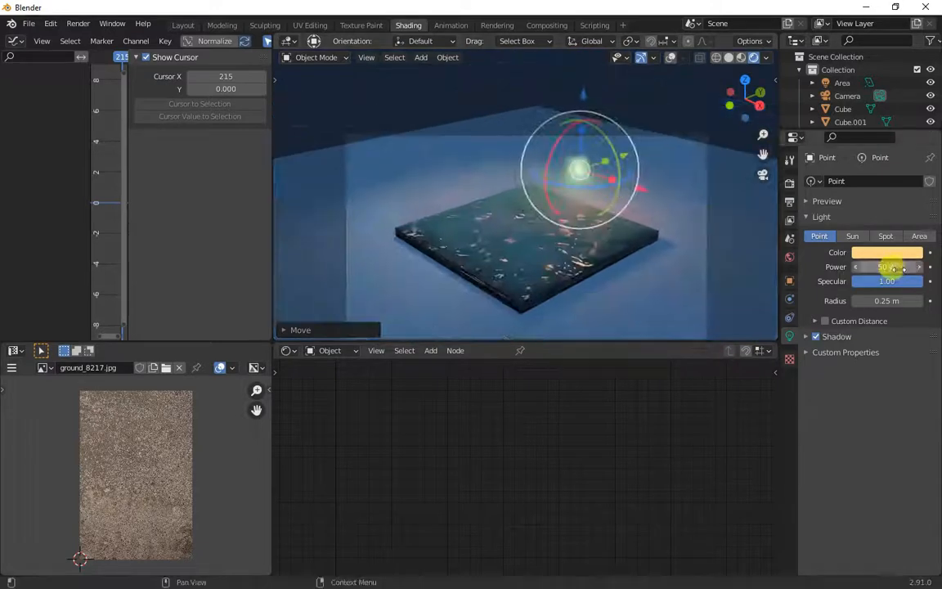
Try 200 W for the point light's power, settle on 100 W, and reposition the light above the slab.
double_click(887, 267)
text(200)
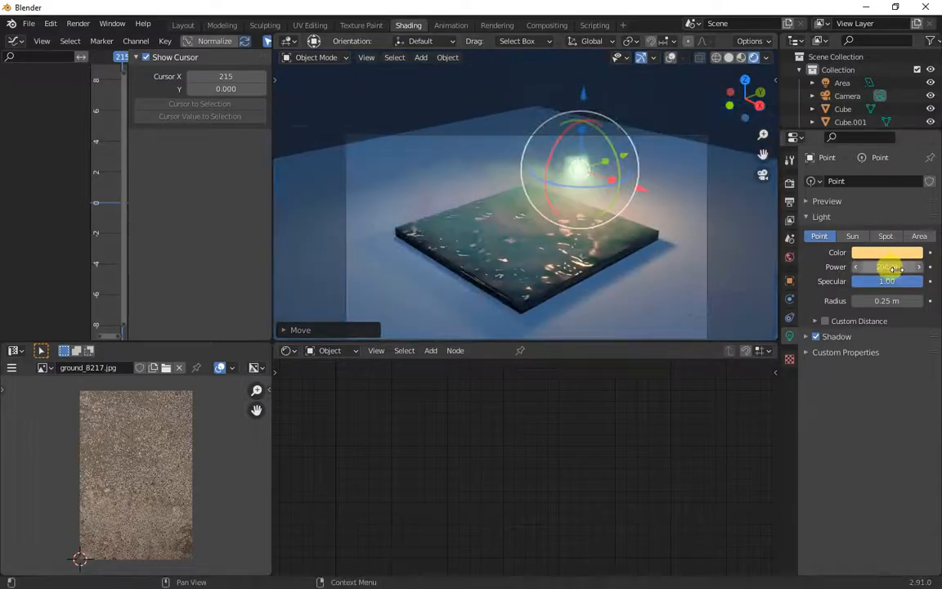
key(Return)
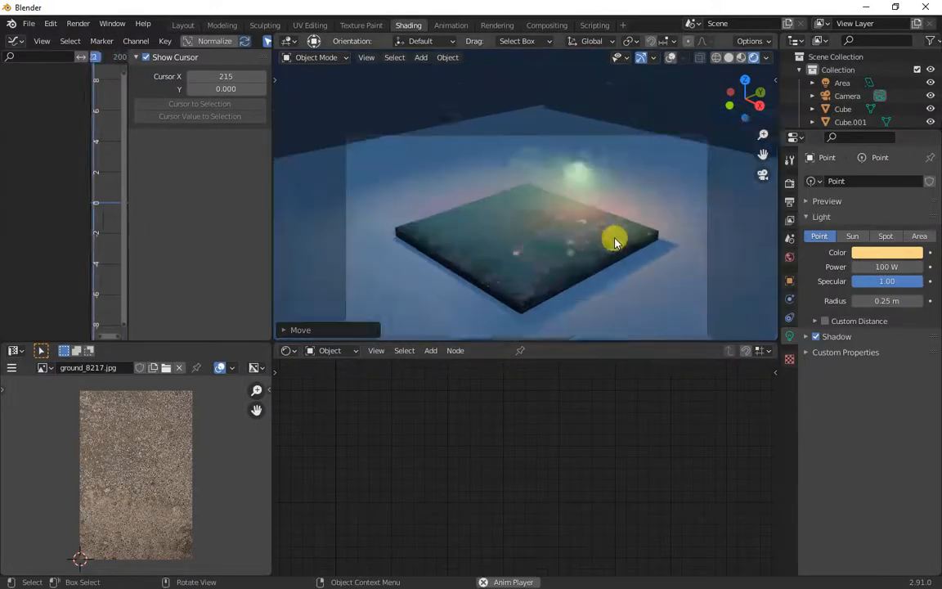
key(g)
click(652, 172)
Render the current frame, inspect the image and close the render window.
key(F12)
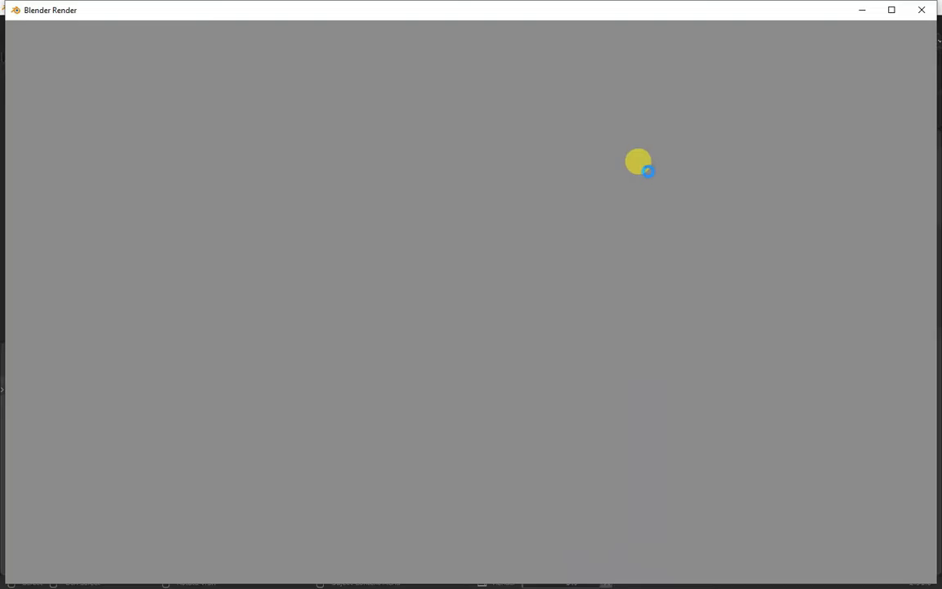
scroll(599, 308, down, 2)
click(922, 15)
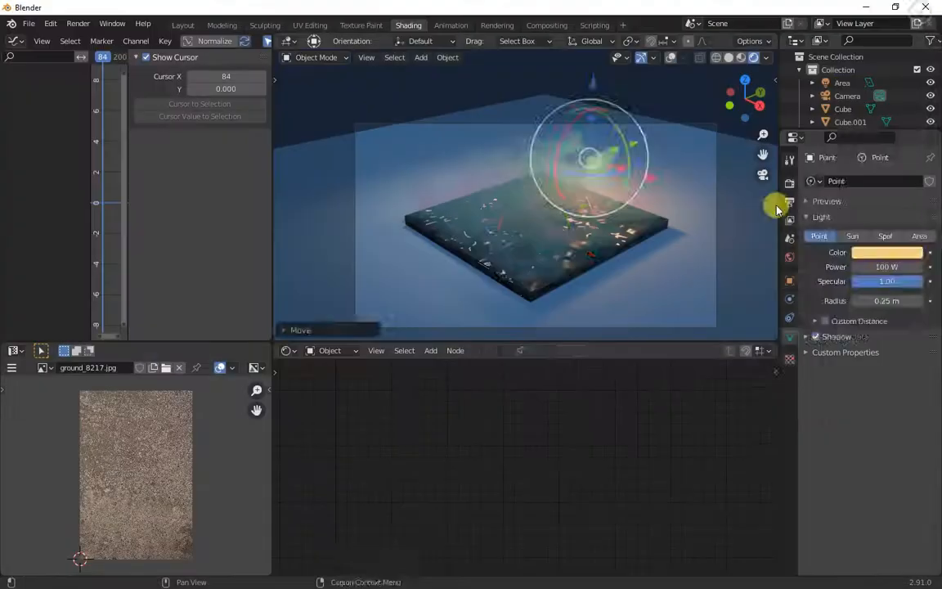
Give the ground plane a new material with a muted blue base colour and a roughness of 0.302.
click(740, 245)
click(791, 392)
click(867, 236)
click(893, 372)
drag(857, 228, 869, 218)
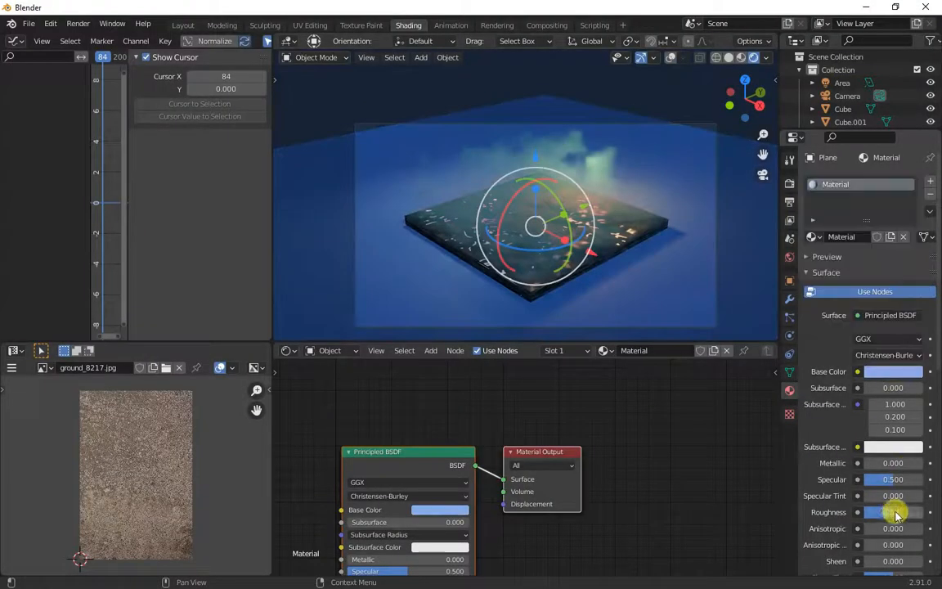
click(893, 372)
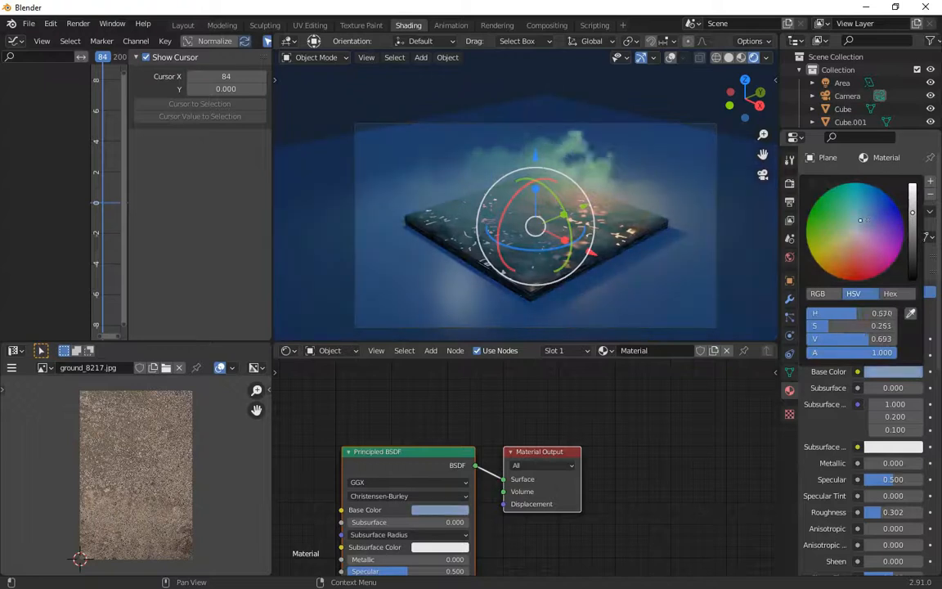
Set the colour management look to High Contrast and play back the animation.
click(790, 184)
click(848, 505)
scroll(867, 491, down, 3)
click(891, 499)
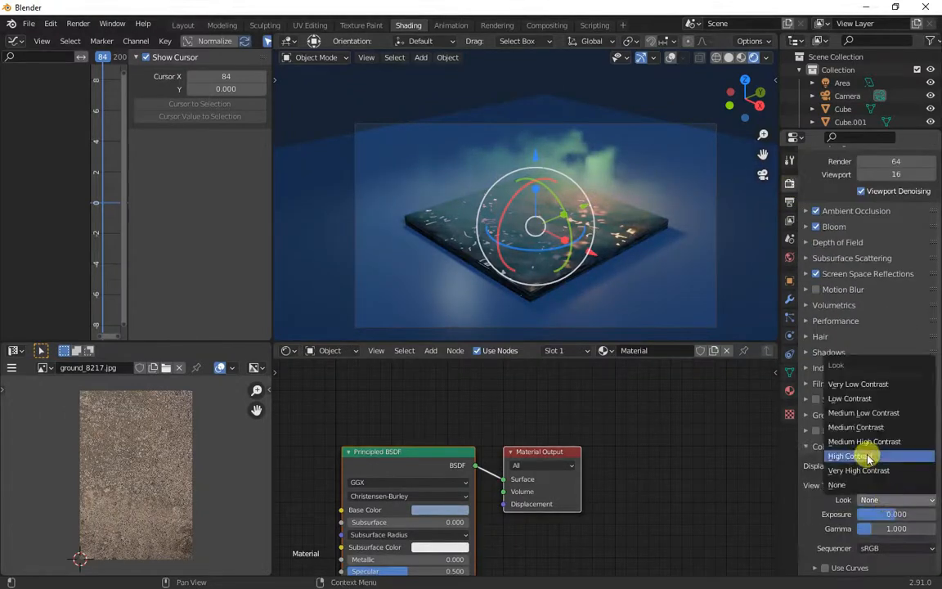
click(890, 449)
key(alt+a)
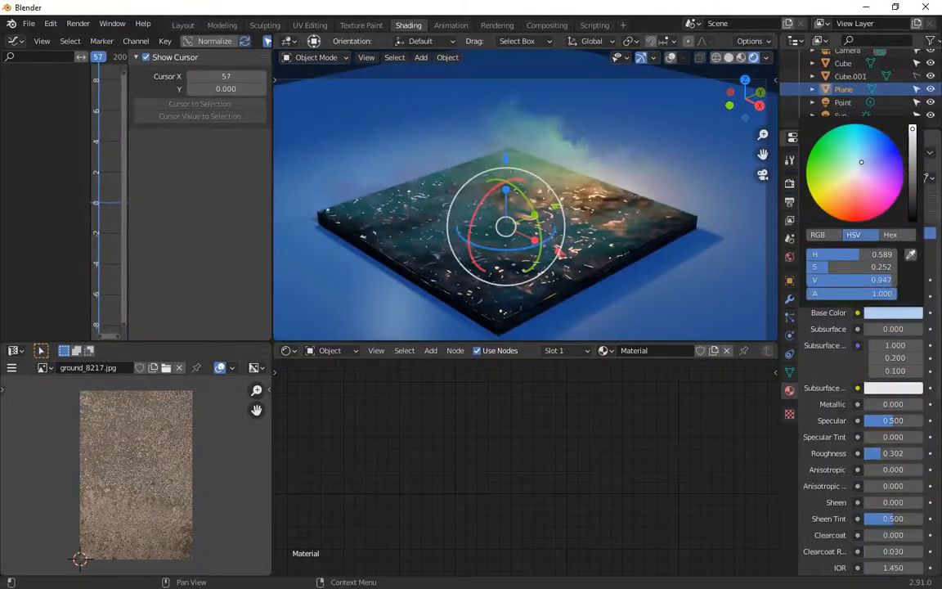
Try brighter blues for the world background colour and settle on a dark blue.
click(789, 257)
click(895, 267)
drag(913, 162, 912, 115)
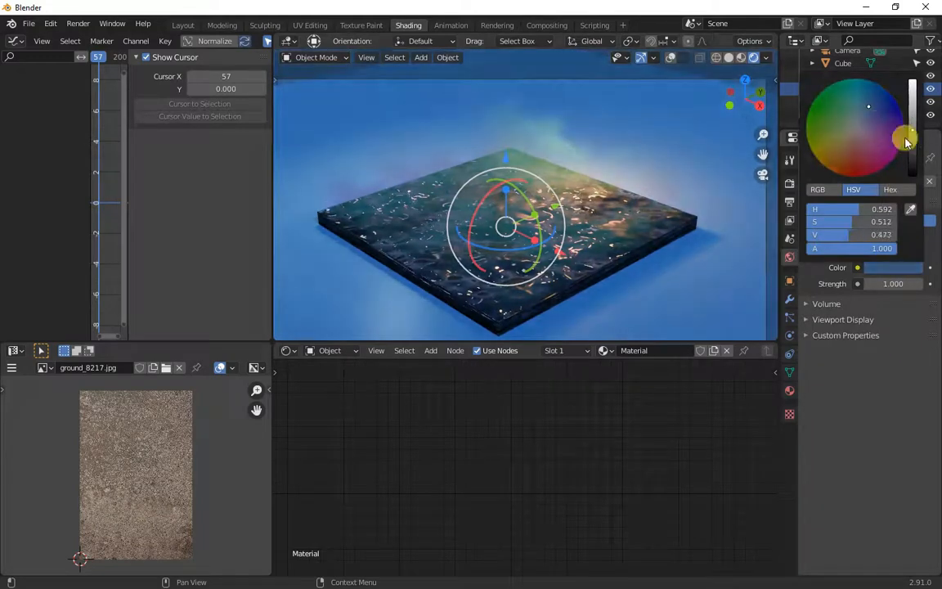
click(909, 146)
scroll(679, 85, down, 3)
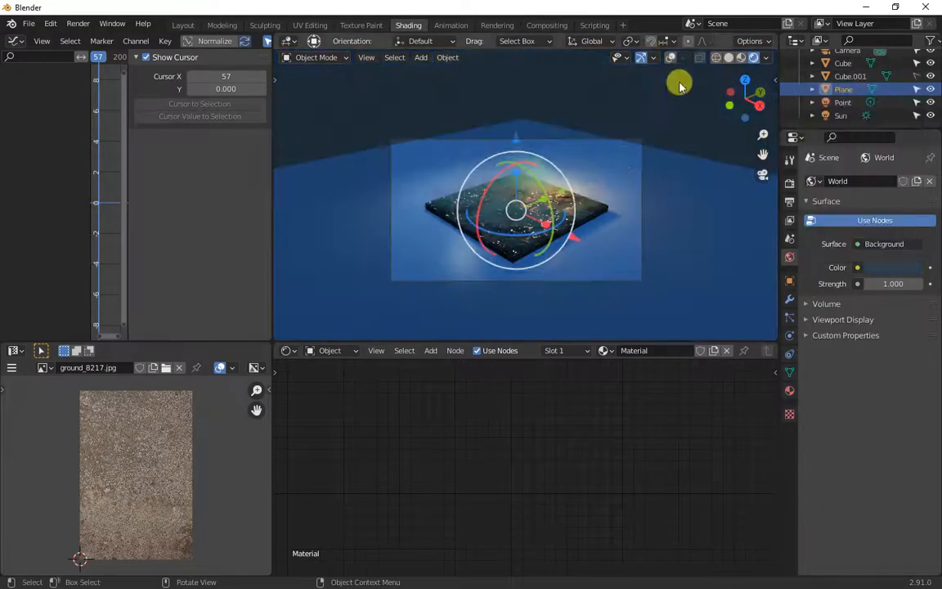
Show the viewport overlays and adjust the colours of the area light and the Sun light.
click(671, 57)
click(599, 142)
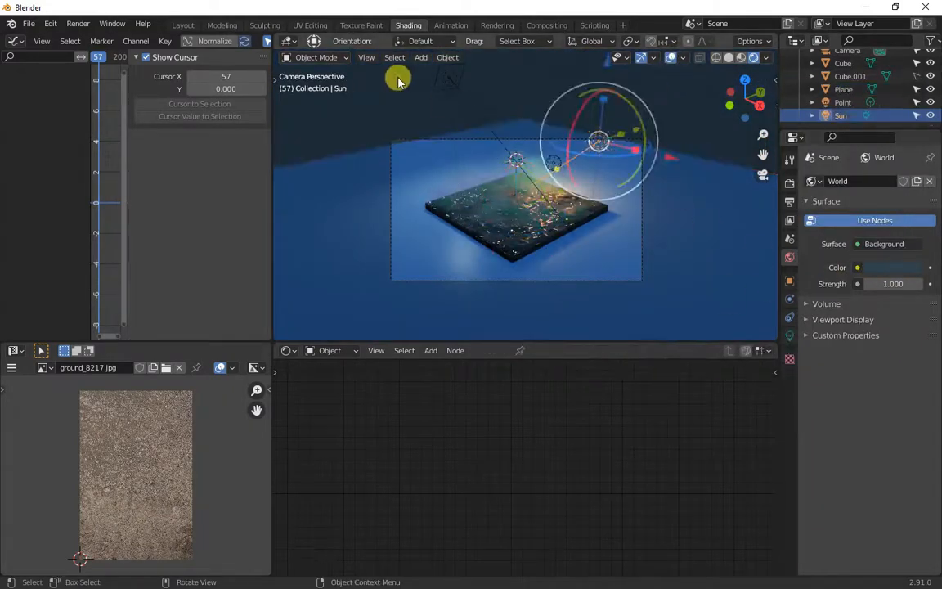
click(449, 78)
click(789, 335)
click(887, 252)
click(599, 141)
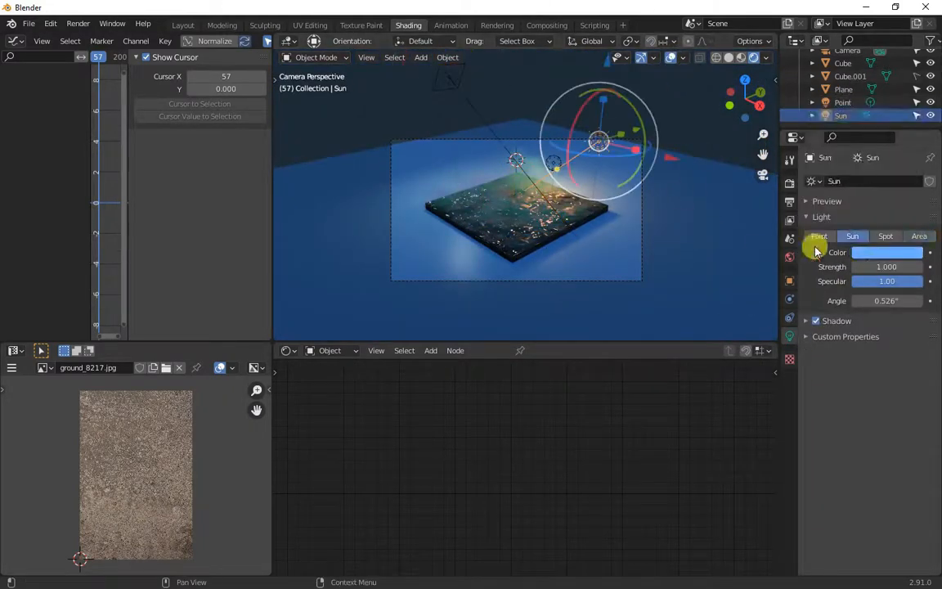
click(883, 252)
drag(912, 114, 912, 111)
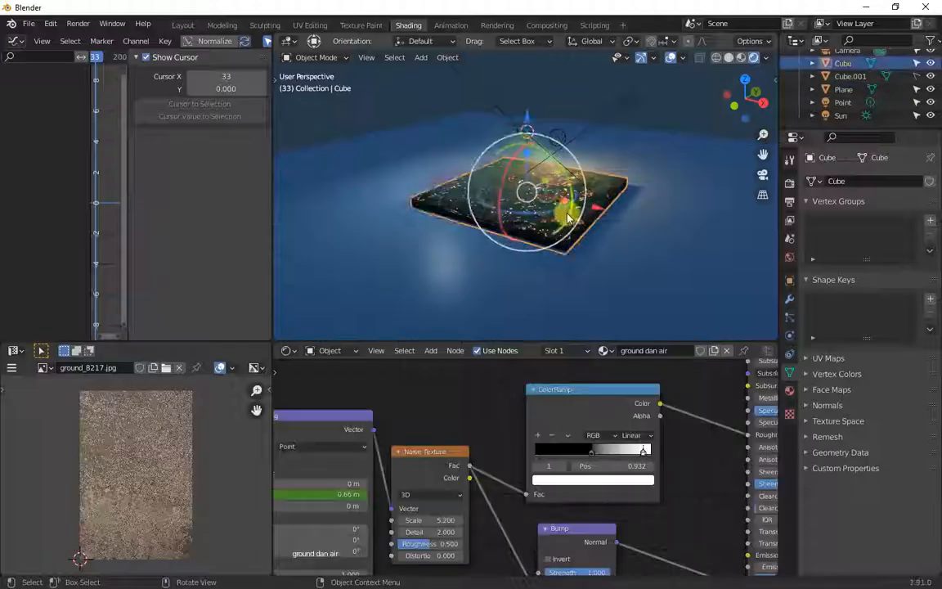
Add a plane, raise it high above the slab, enlarge it to roughly the slab's size and apply its transform.
middle_drag(569, 217, 526, 204)
key(alt+a)
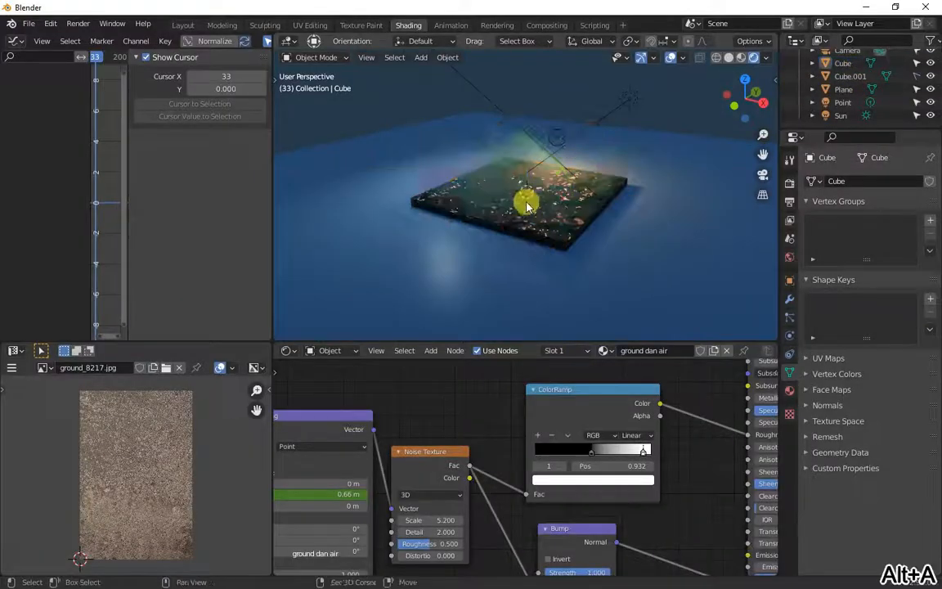
click(421, 57)
click(523, 74)
drag(512, 141, 519, 277)
scroll(519, 274, down, 3)
key(s)
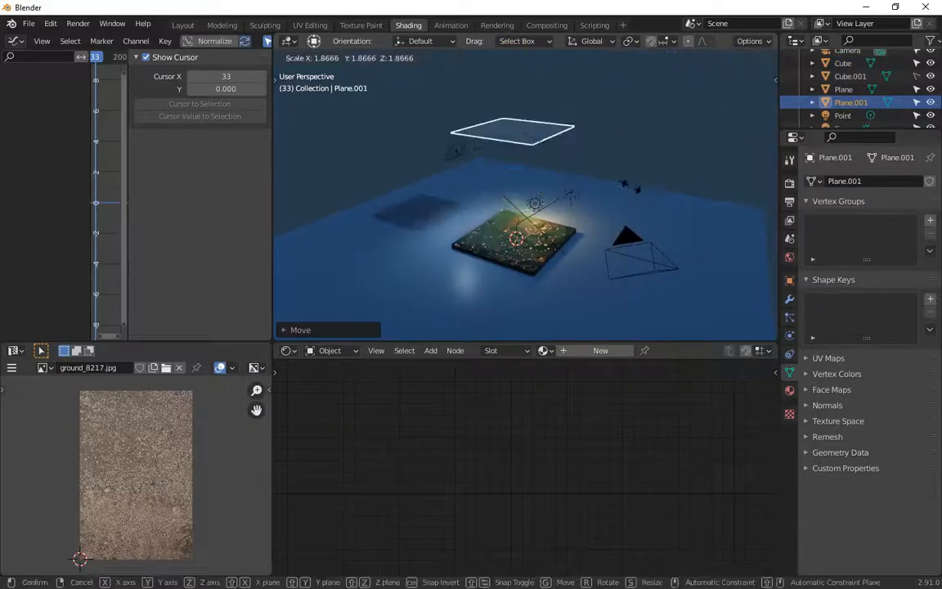
click(551, 269)
key(ctrl+a)
click(658, 167)
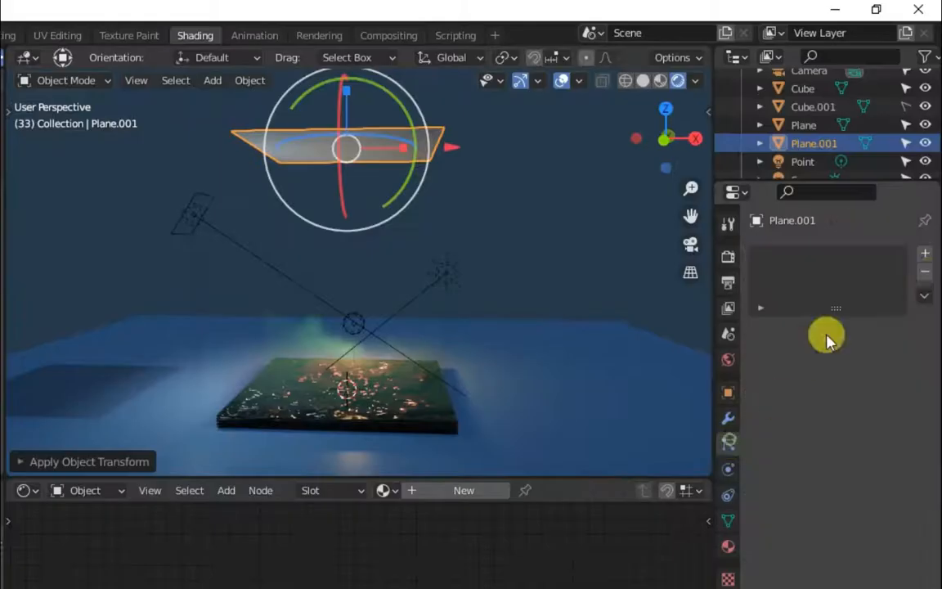
Add an emitter particle system to the raised plane, starting at frame -150 and ending at frame 250.
click(925, 253)
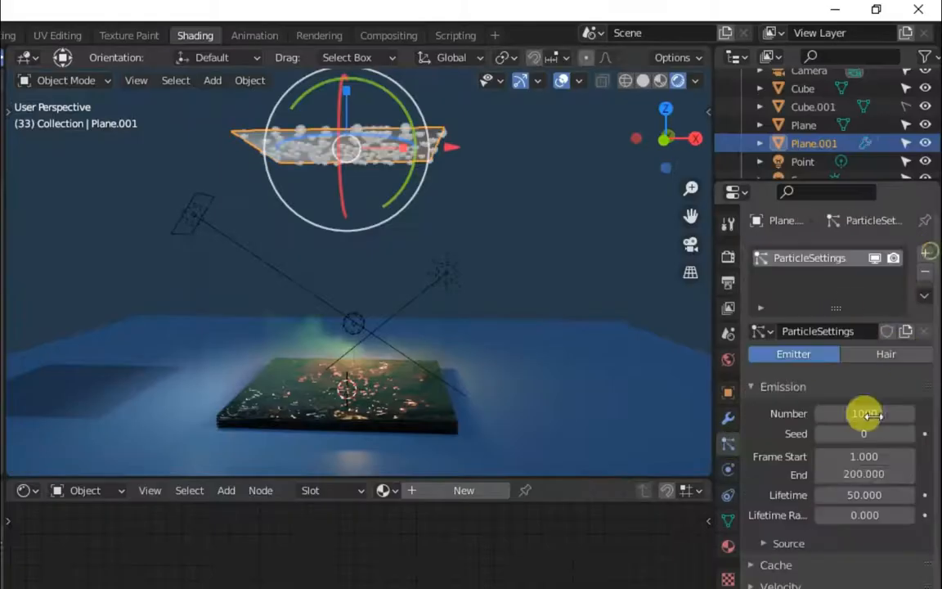
key(space)
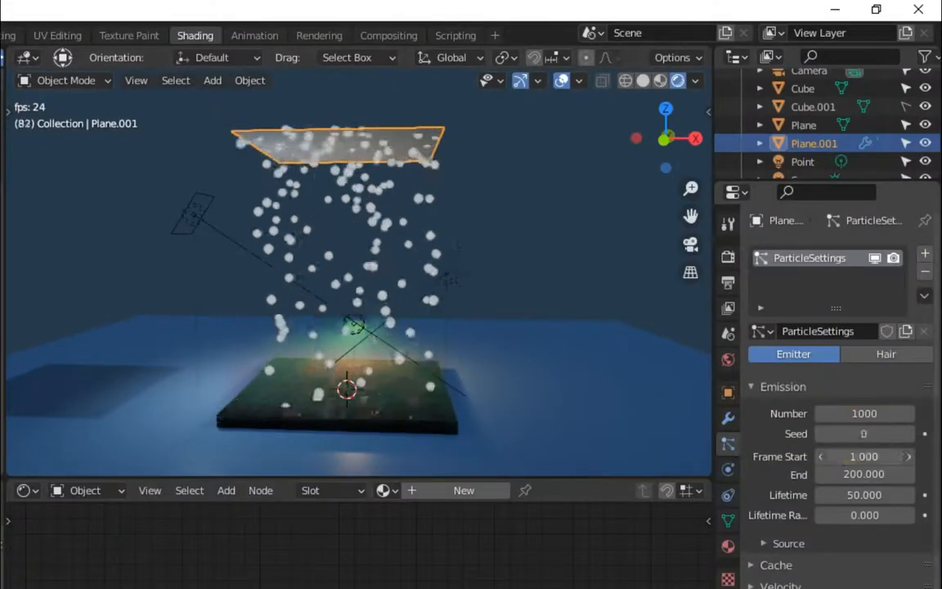
click(856, 451)
text(-150)
key(Return)
click(858, 473)
text(250)
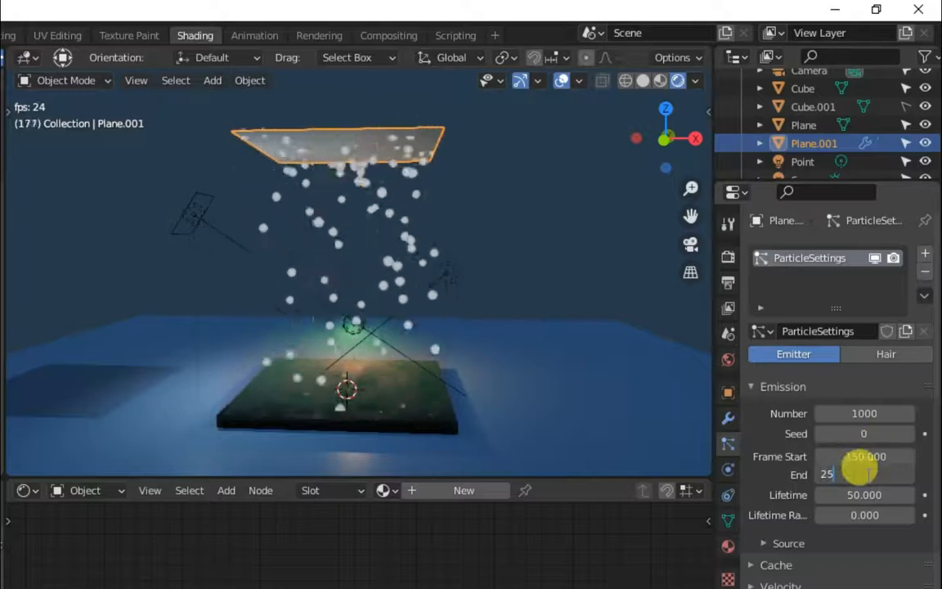
key(Return)
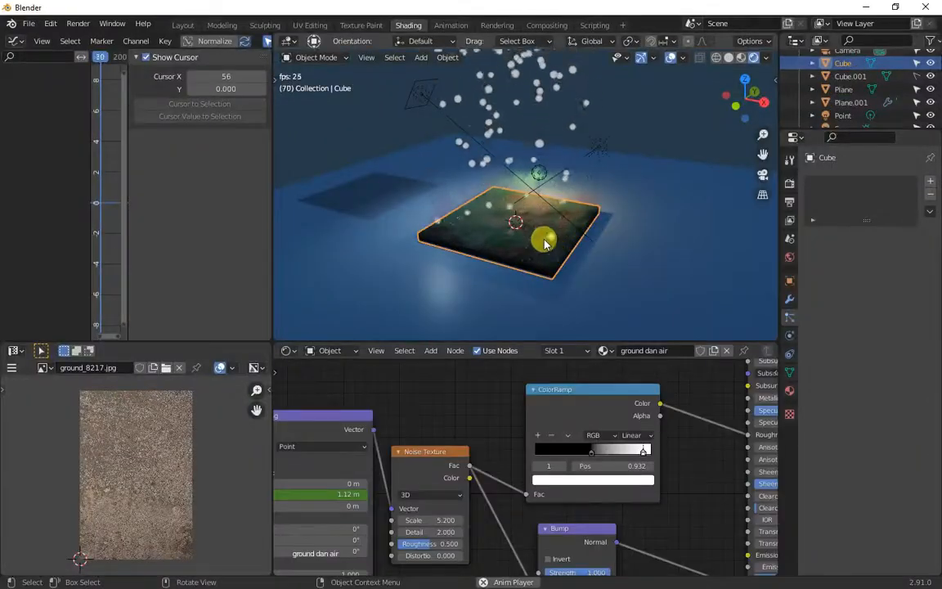
Subdivide the slab's top face, trying 50 cuts and settling on 60.
key(Tab)
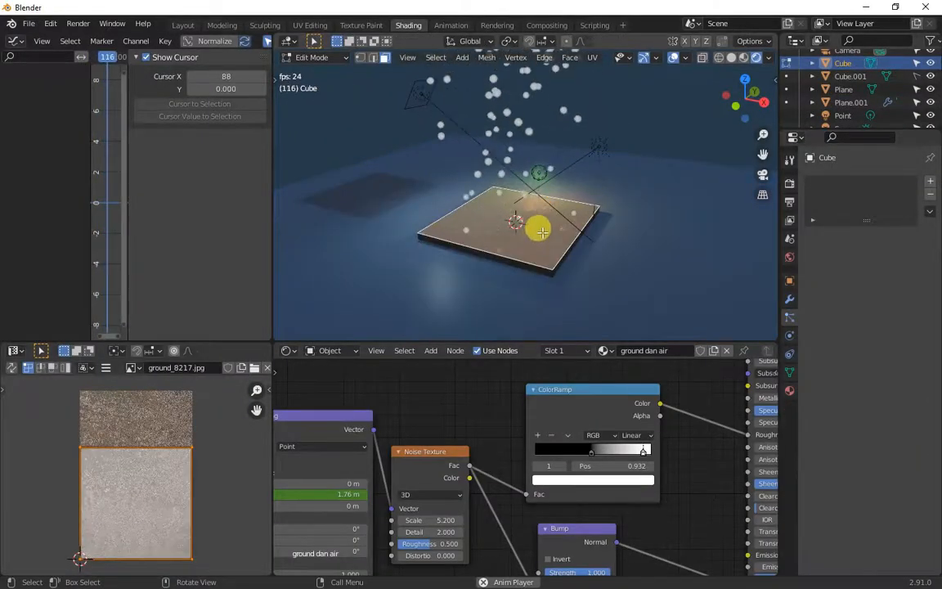
right_click(542, 233)
click(497, 281)
click(283, 331)
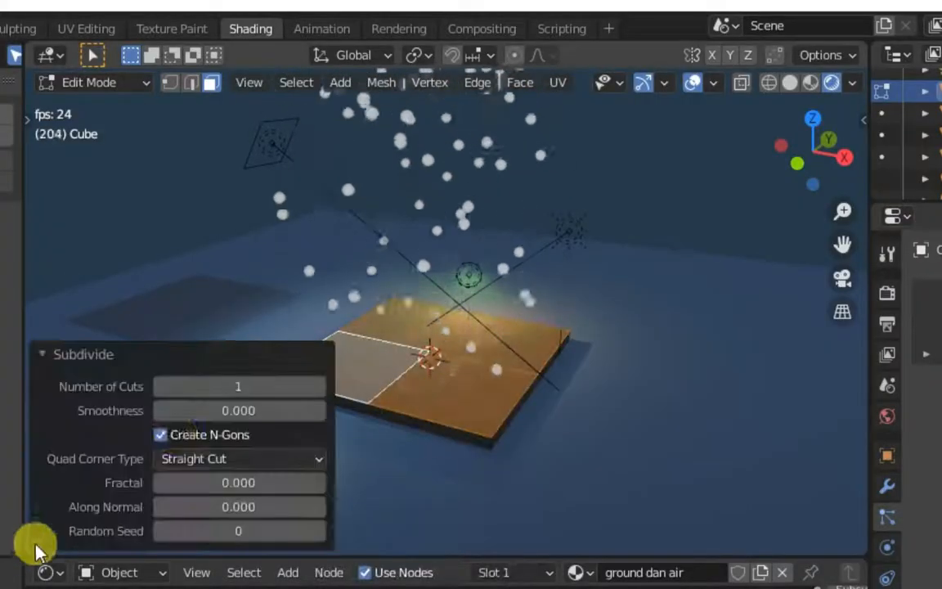
click(217, 385)
text(50)
key(Return)
scroll(536, 440, up, 5)
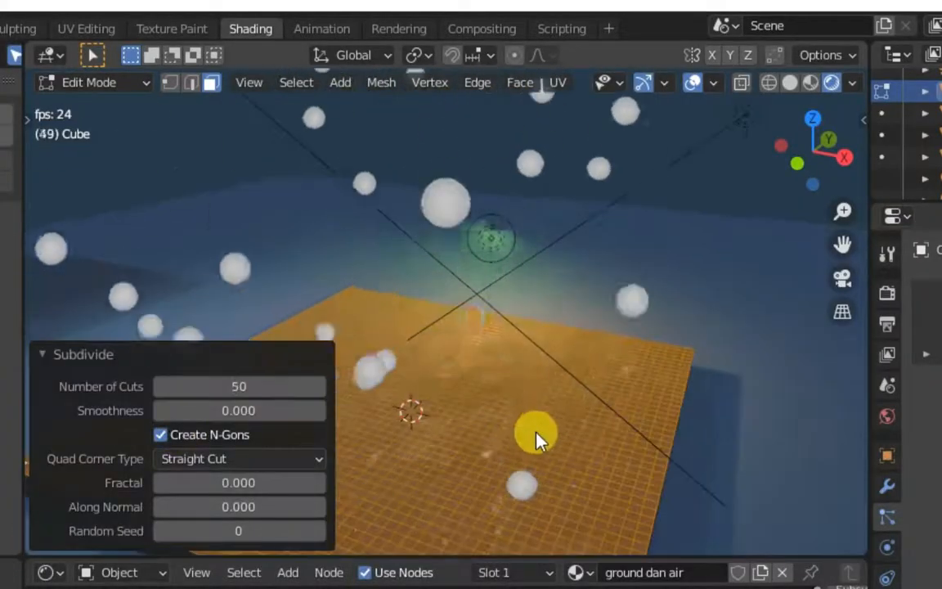
click(249, 384)
text(60)
key(Return)
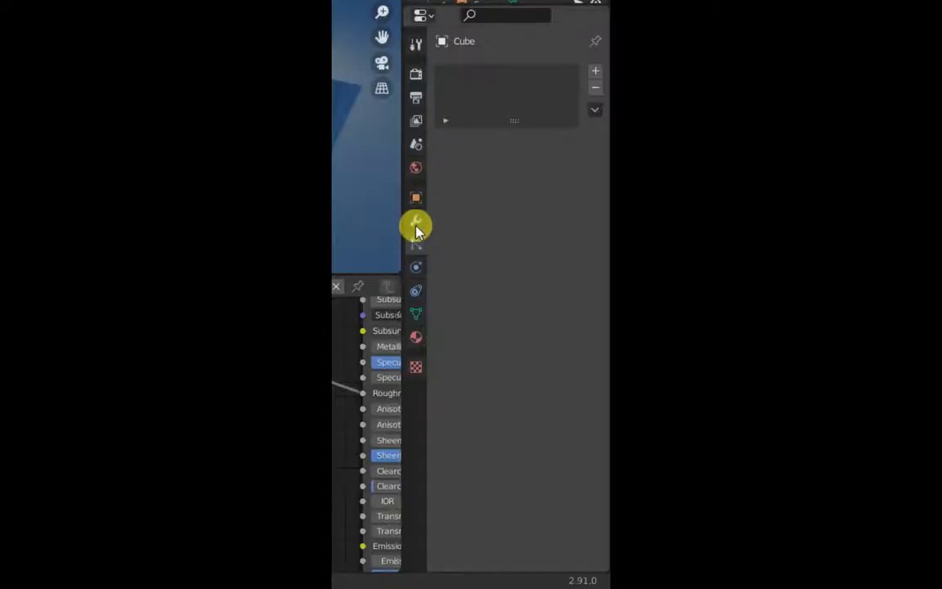
Make the slab a Dynamic Paint canvas with the surface type set to Waves.
click(417, 266)
click(539, 155)
click(537, 268)
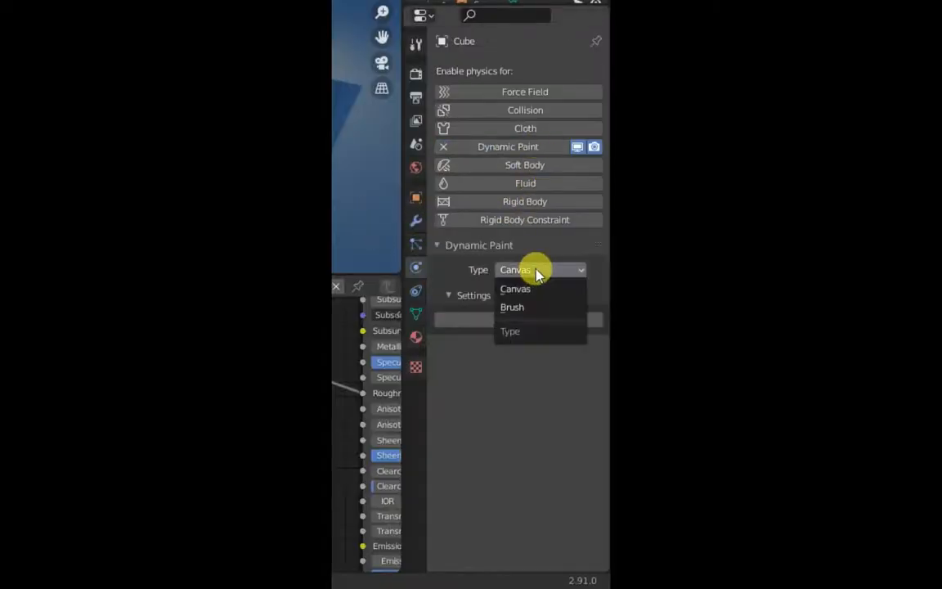
click(518, 320)
scroll(547, 393, down, 5)
click(540, 372)
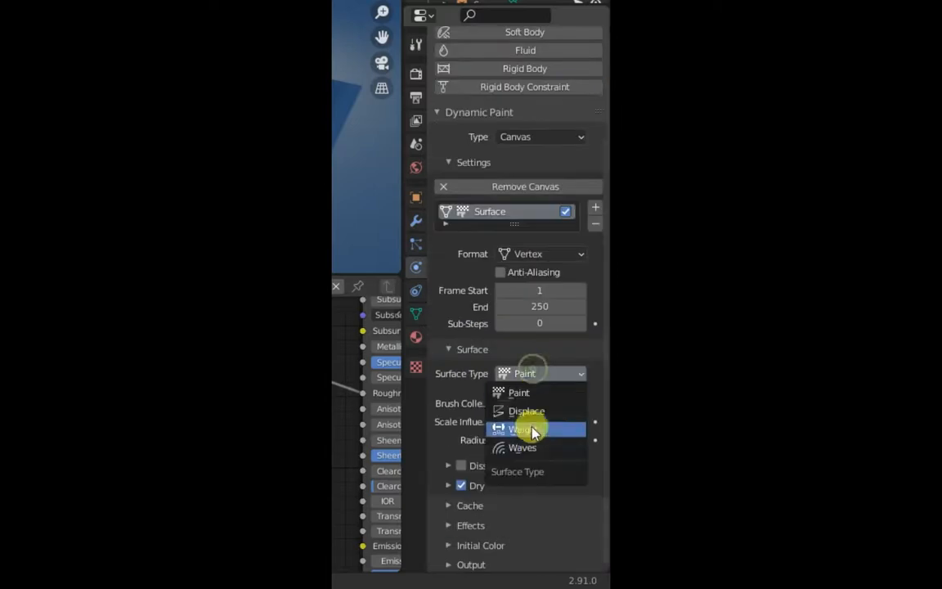
click(526, 446)
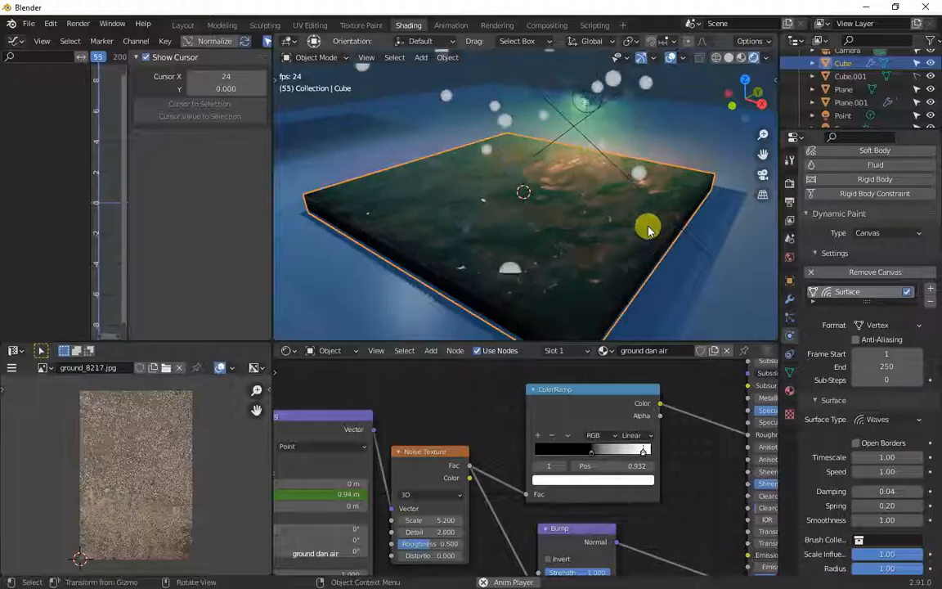
Make the raised emitter plane a Dynamic Paint brush that paints from its ParticleSettings particle system.
scroll(649, 232, down, 6)
shift+middle_drag(544, 97, 557, 186)
scroll(557, 186, down, 1)
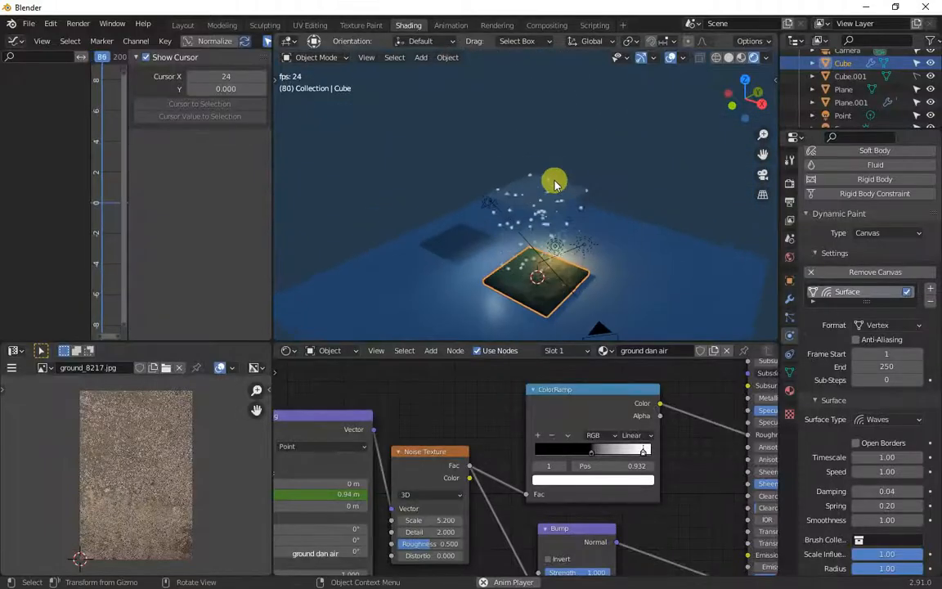
click(556, 188)
scroll(564, 204, up, 3)
shift+middle_drag(571, 224, 582, 188)
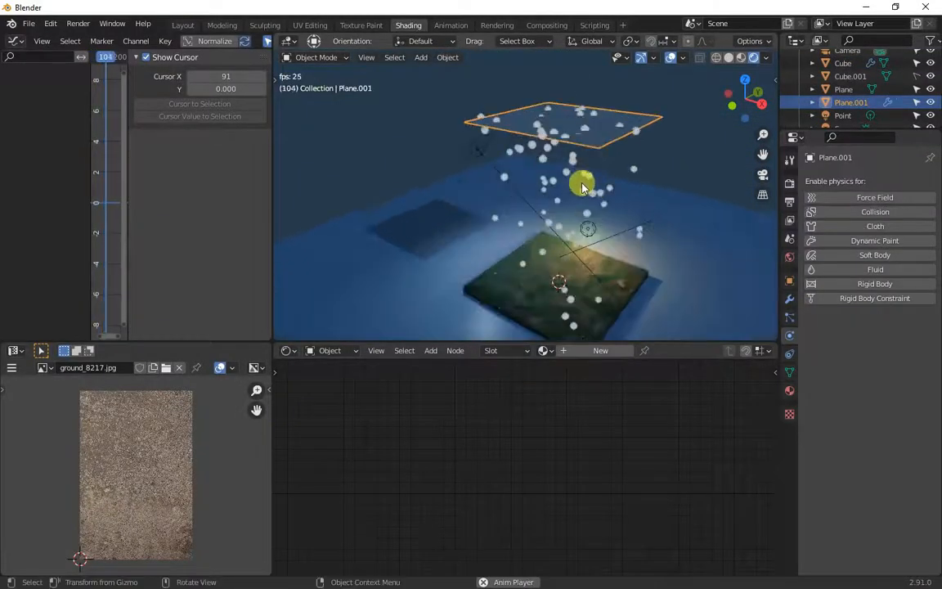
click(877, 241)
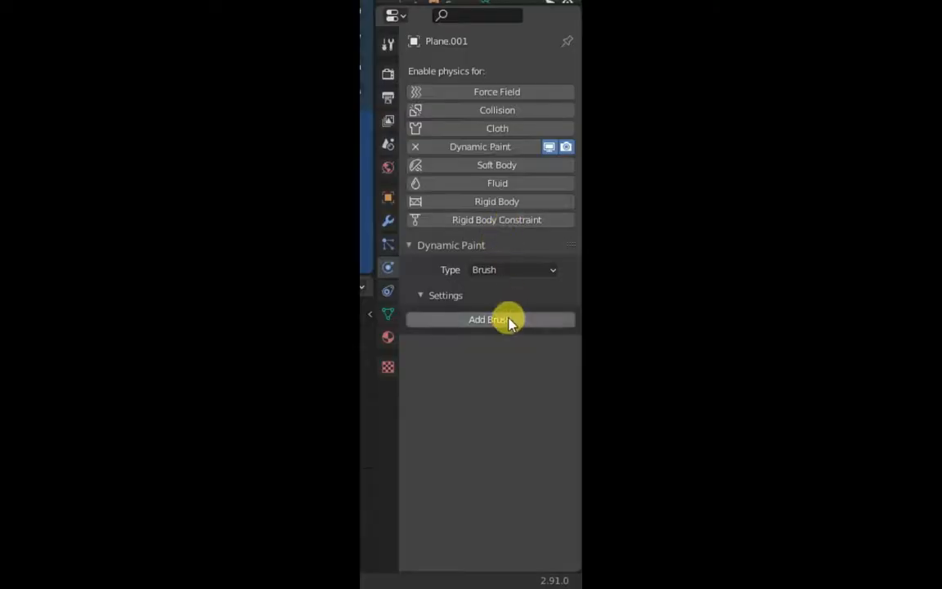
click(507, 320)
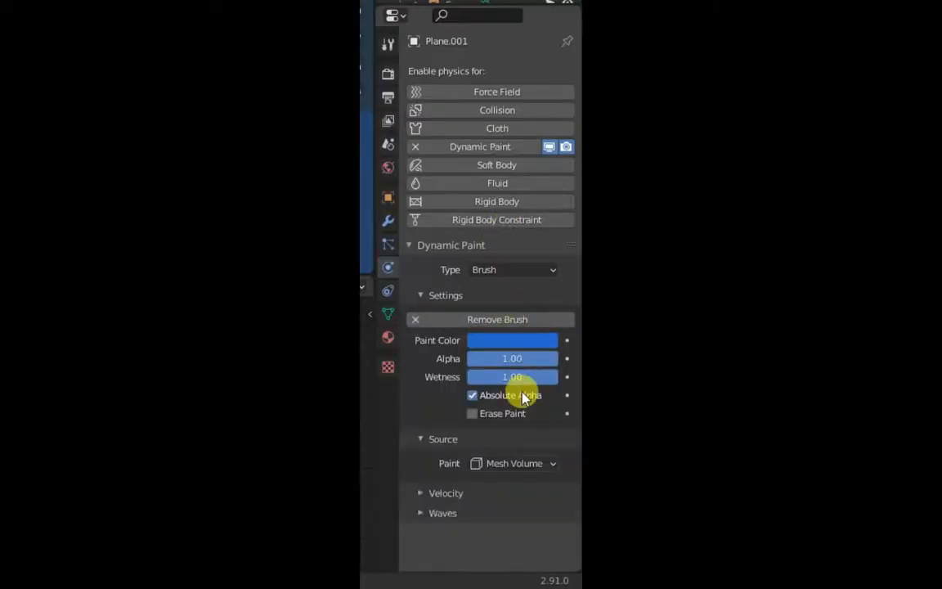
click(535, 467)
click(500, 444)
click(506, 489)
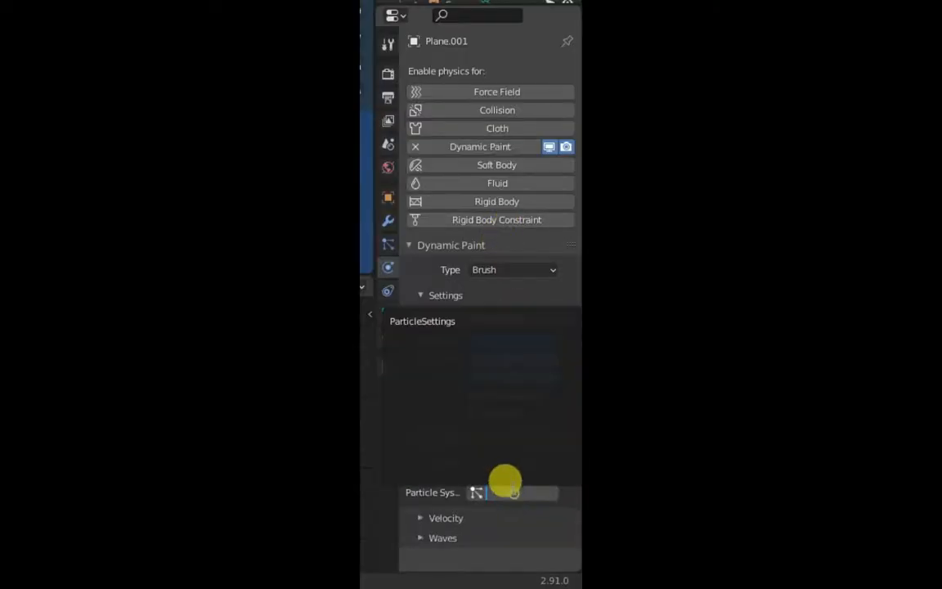
click(449, 323)
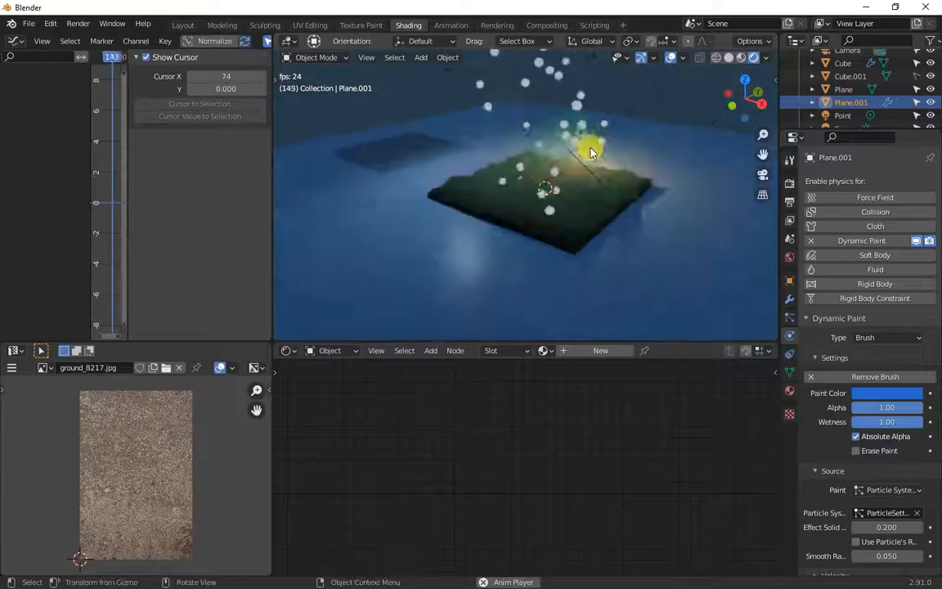
Add an ico sphere and move it off the slab to an empty spot beside it.
key(shift+a)
click(630, 250)
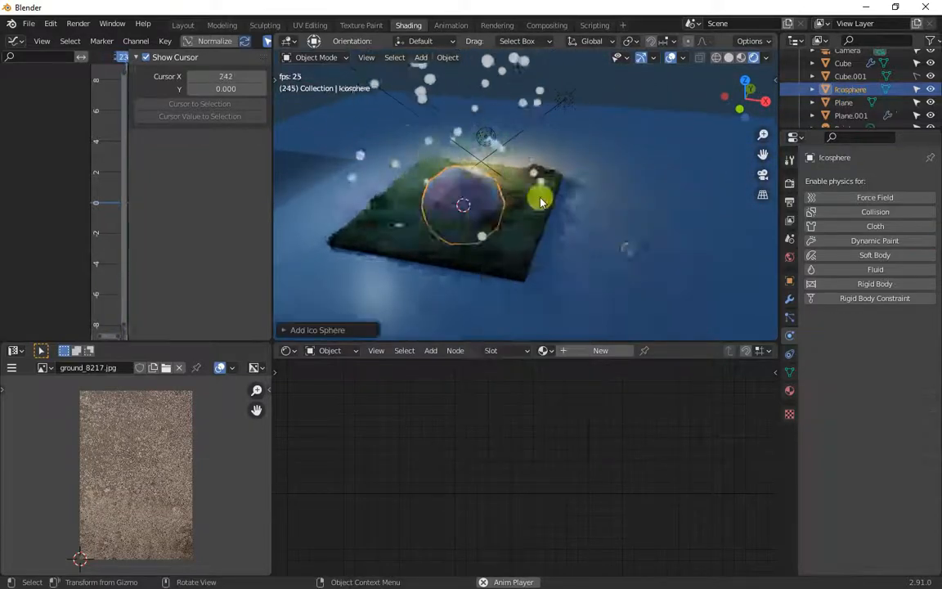
click(501, 170)
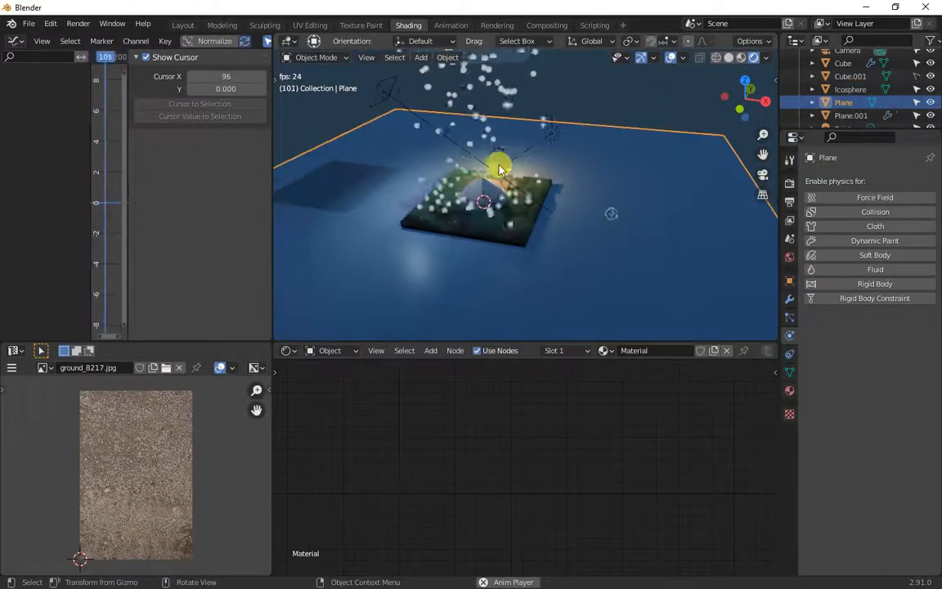
click(493, 188)
click(493, 187)
click(492, 187)
click(492, 187)
click(492, 188)
key(g)
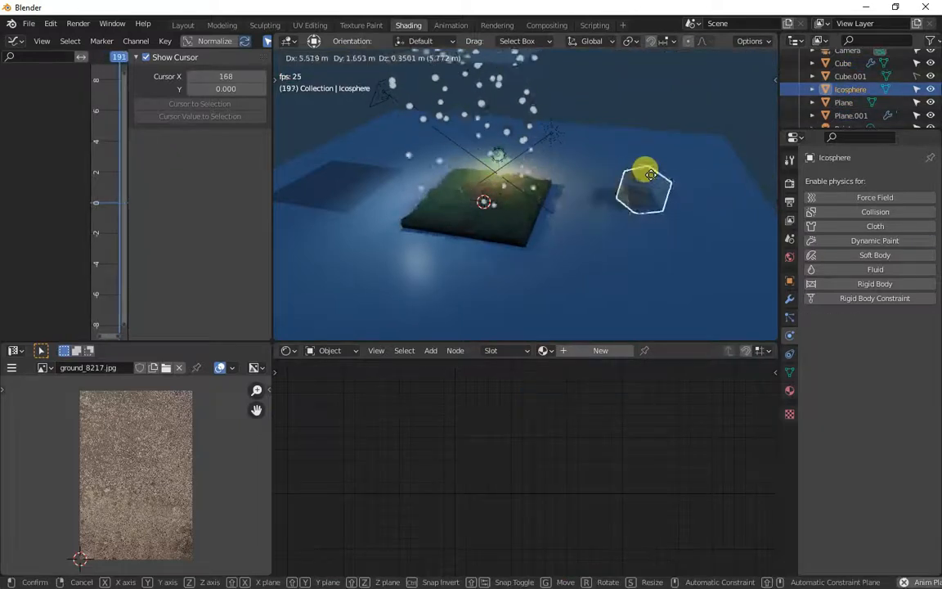
click(625, 162)
Render the emitter plane's particles as instances of the Icosphere object at a scale of 0.010.
shift+middle_drag(543, 141, 538, 200)
click(495, 129)
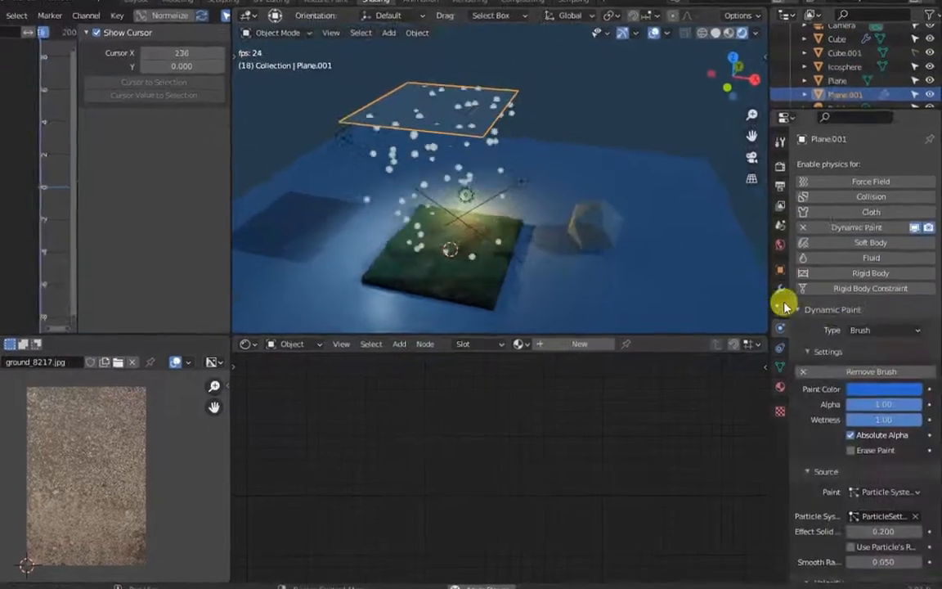
click(781, 306)
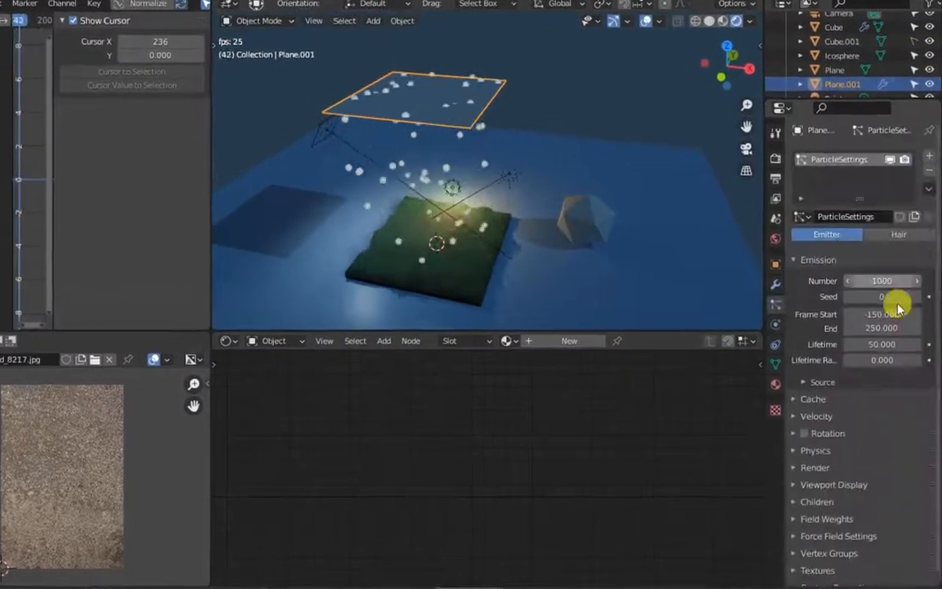
click(813, 466)
click(869, 459)
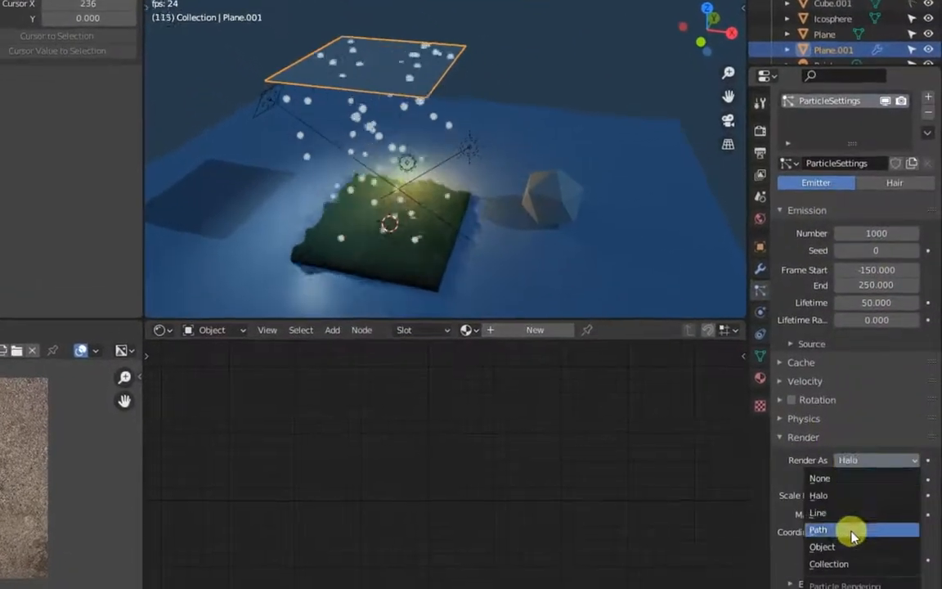
click(851, 547)
scroll(867, 523, down, 3)
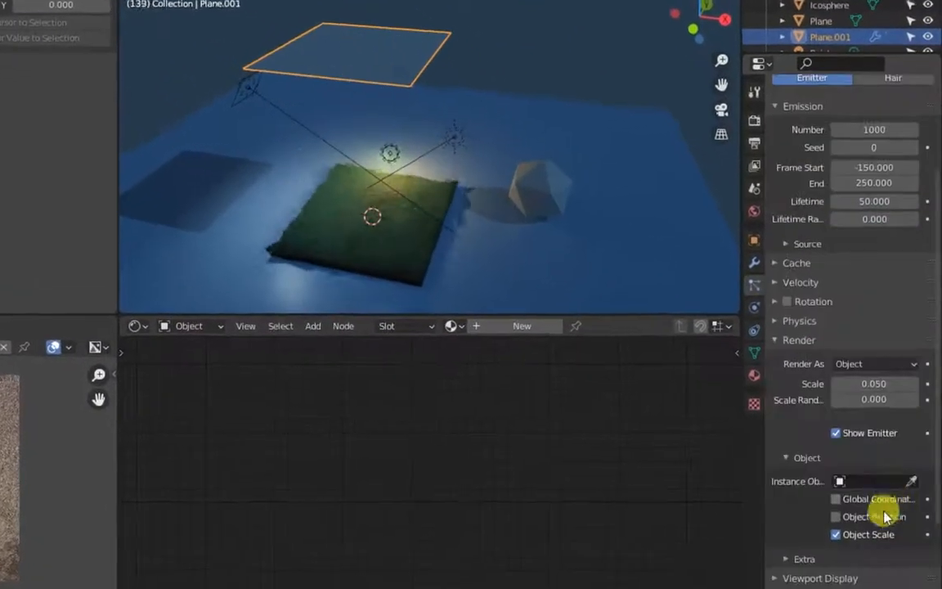
click(910, 481)
click(548, 205)
scroll(532, 189, up, 4)
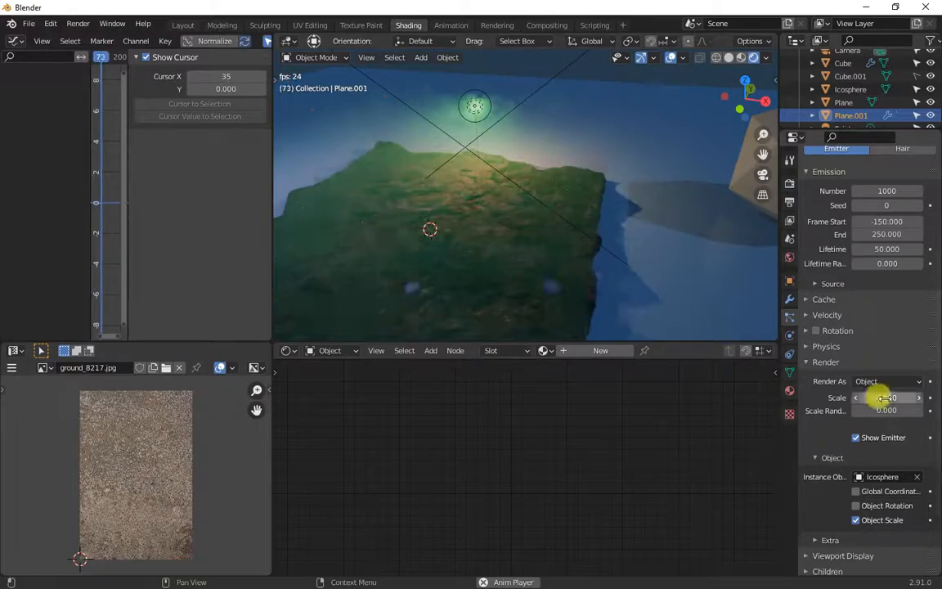
key(alt+a)
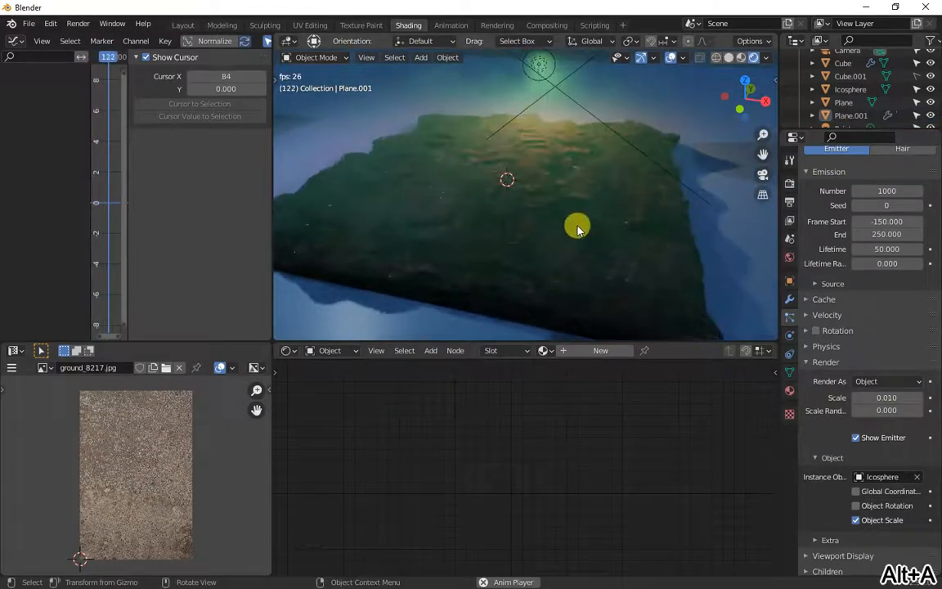
Set the scale influence of the slab's wave canvas to 0.25 and view the ripples from another angle.
click(577, 226)
click(790, 338)
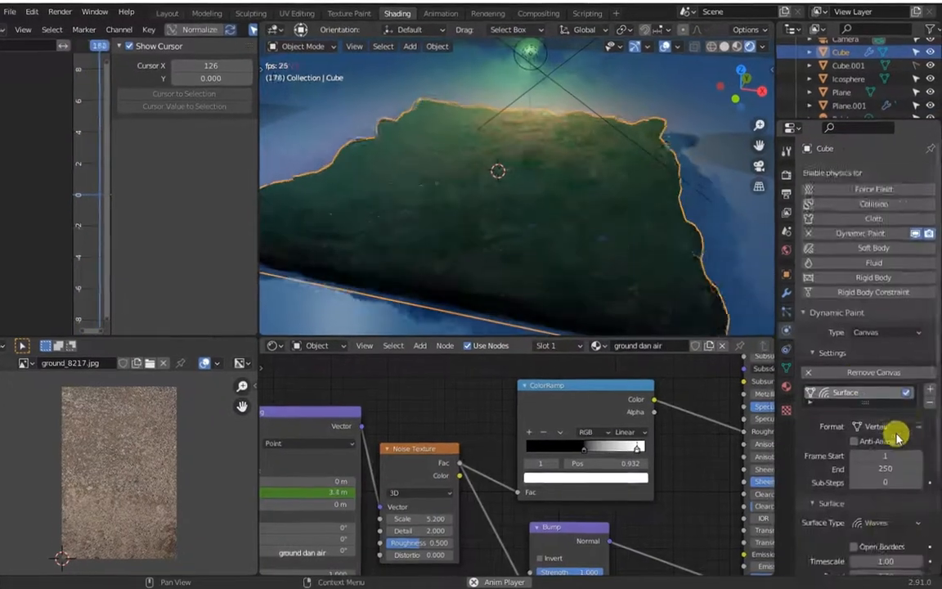
scroll(900, 434, down, 8)
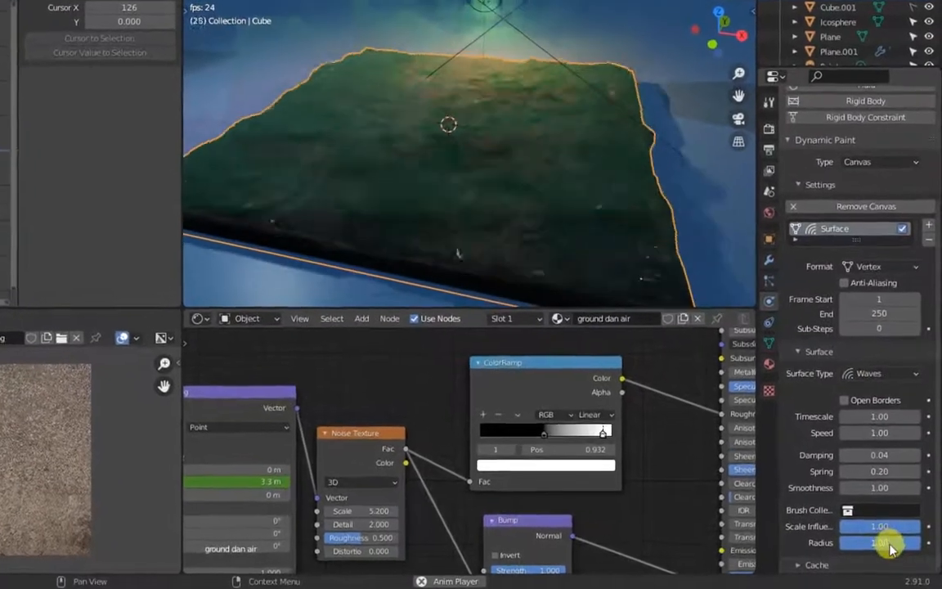
drag(902, 530, 842, 521)
alt+drag(351, 157, 516, 121)
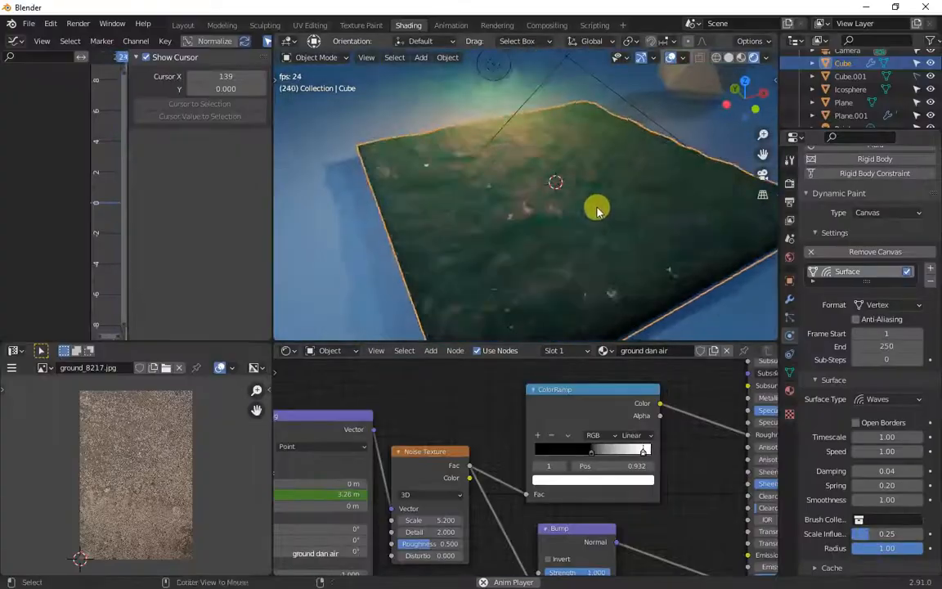
key(alt+a)
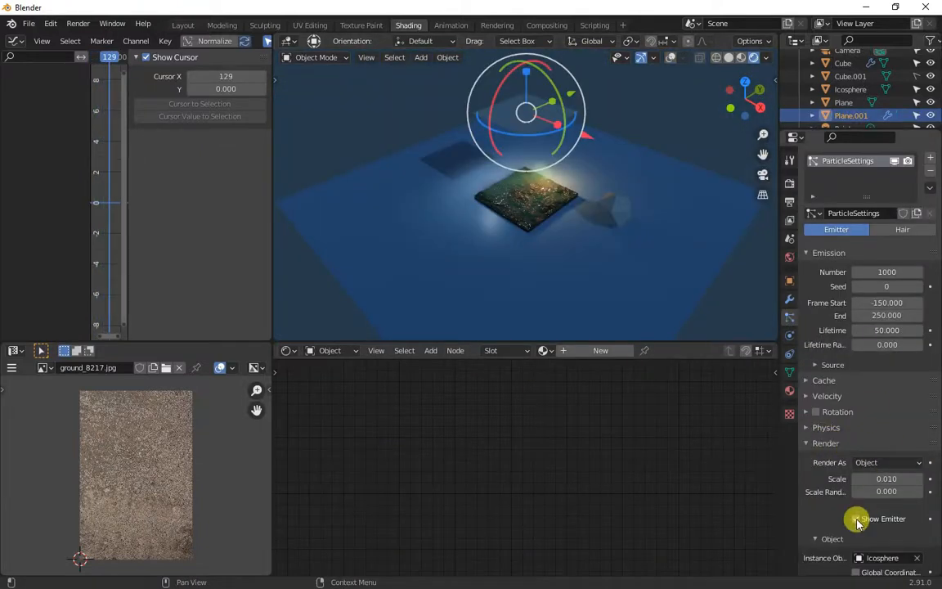
Turn off Show Emitter for the raised plane's particle system in both the render and viewport display settings.
scroll(860, 511, down, 5)
click(834, 508)
scroll(864, 505, down, 4)
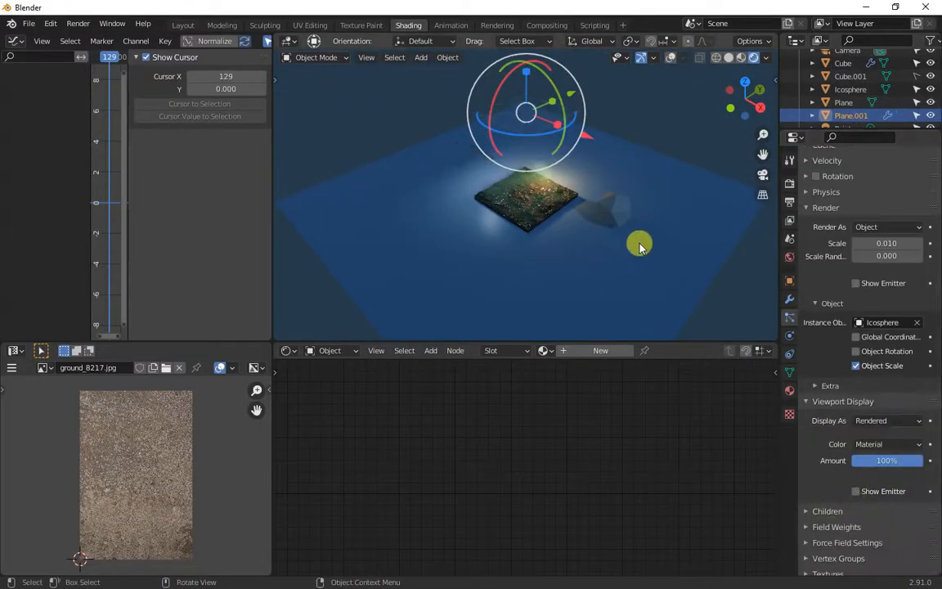